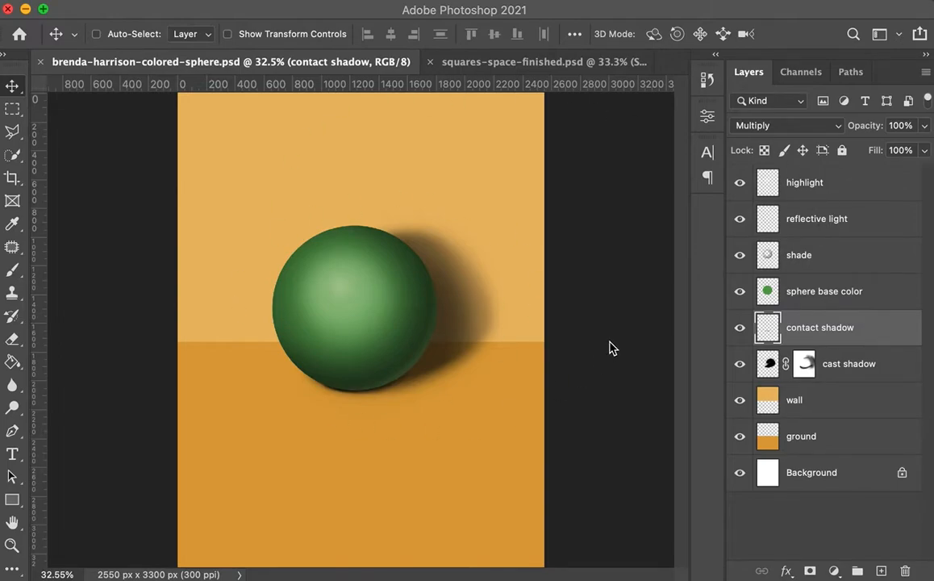
Step: Group the sphere and shadow layers from highlight down to cast shadow into one layer group
left_click(774, 181)
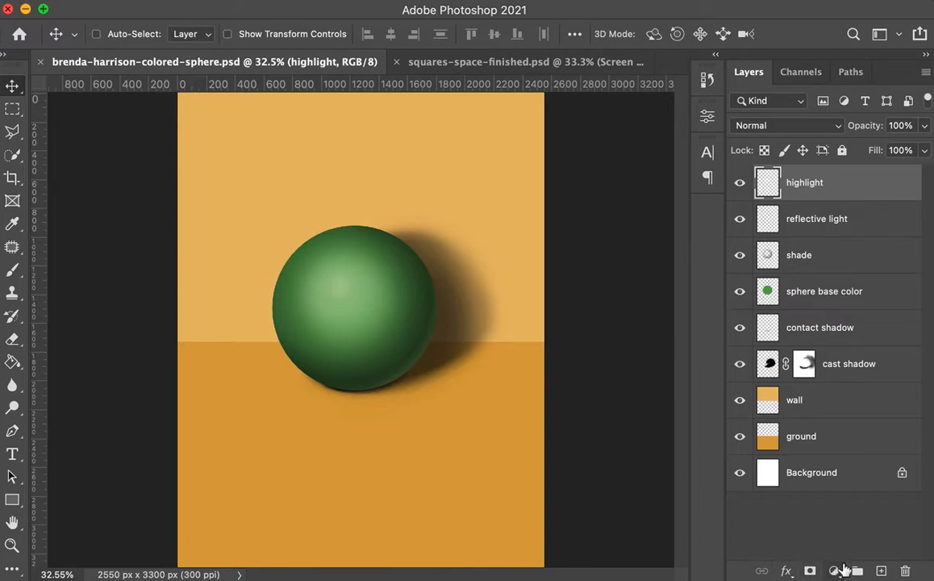
left_click(859, 354, "shift")
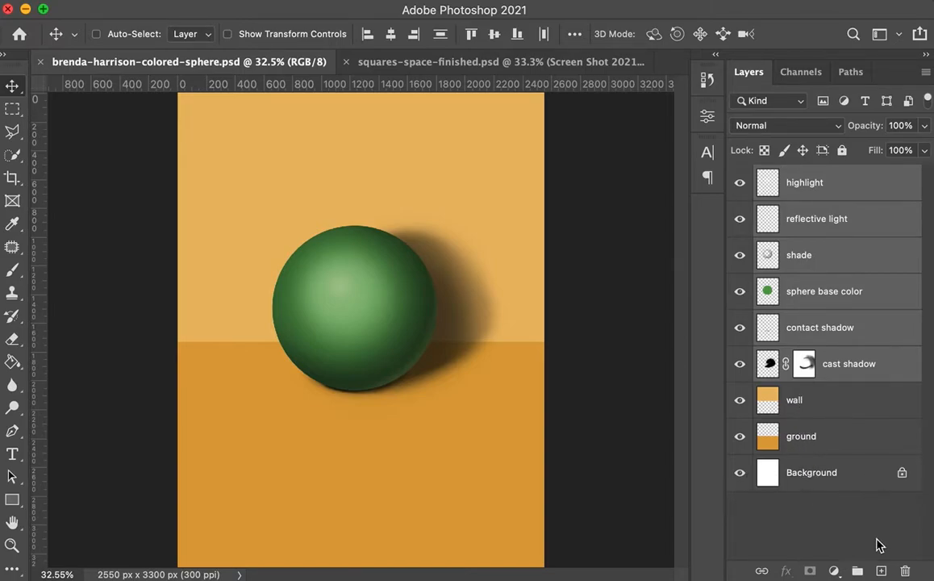
left_click(857, 570)
double_click(804, 176)
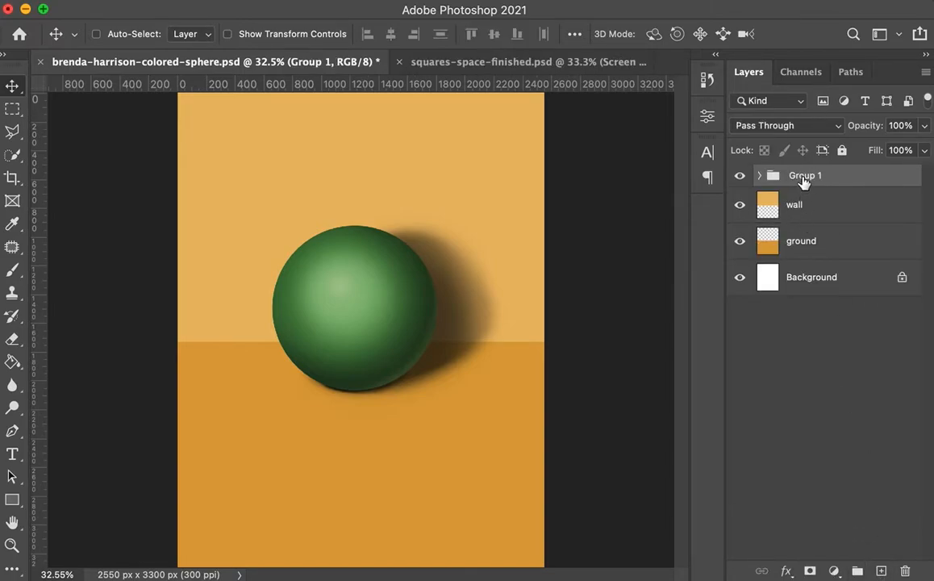
key("Return")
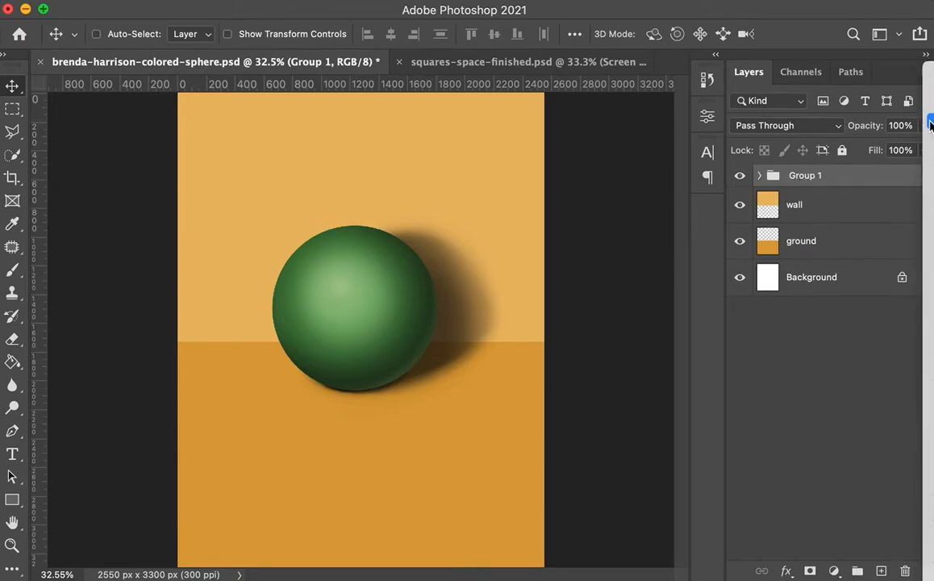
Step: Duplicate the sphere group within the same document and name the copy "middle ground"
left_click(930, 123)
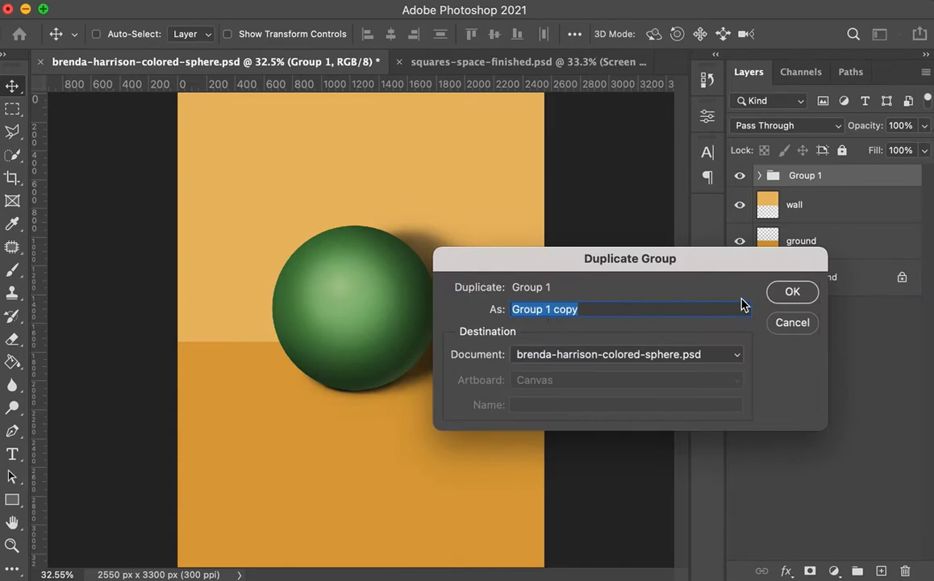
type("middle ground")
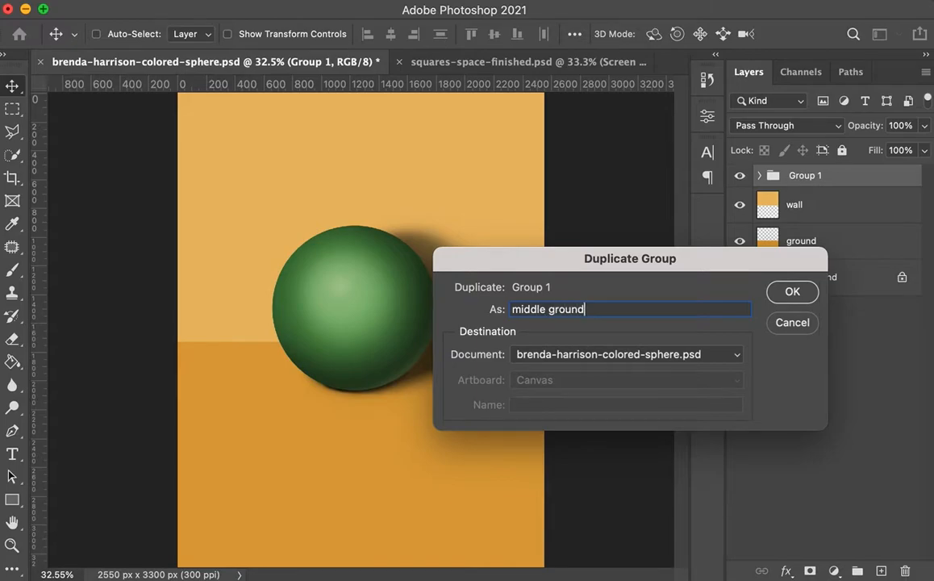
key("Return")
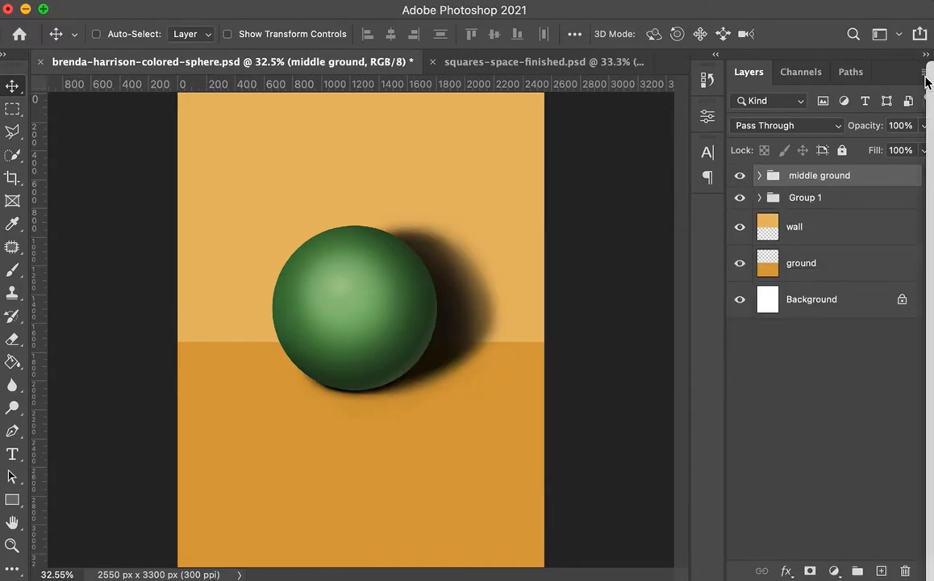
Step: Duplicate the middle ground group and name the copy "foreground"
left_click(931, 124)
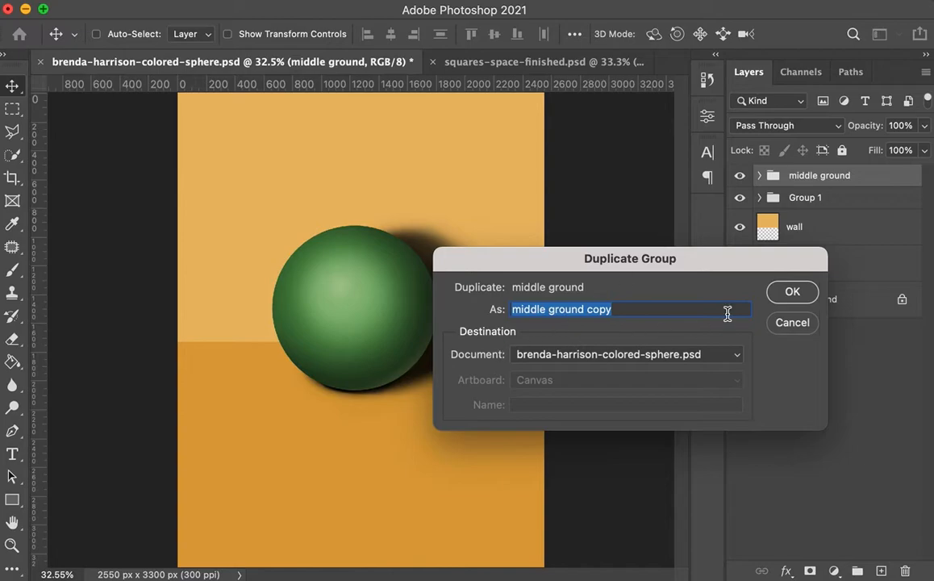
type("forground")
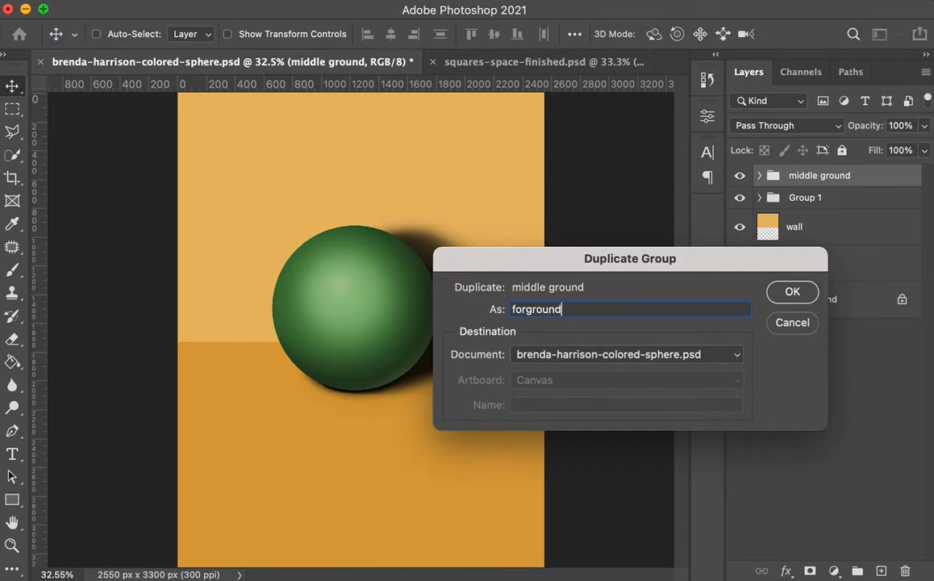
key("Return")
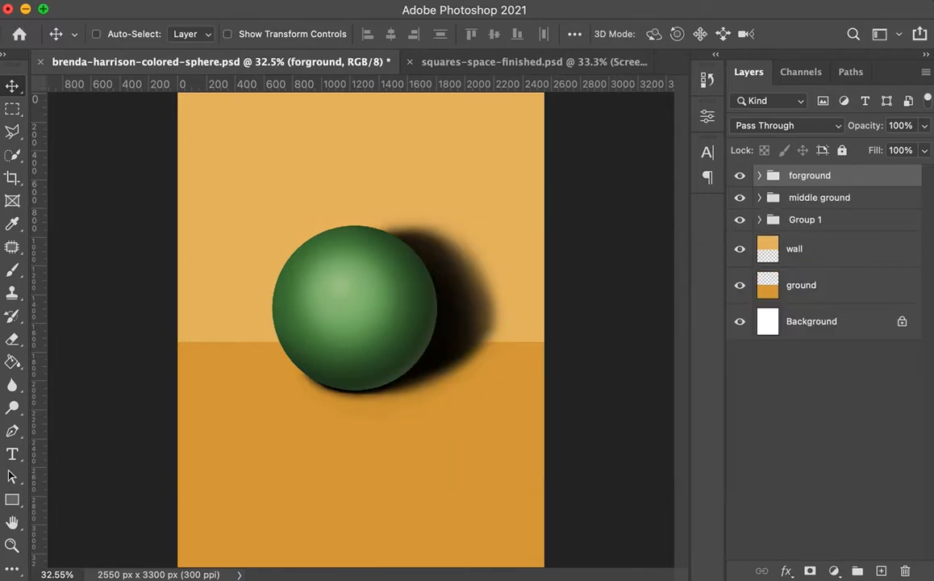
double_click(810, 176)
left_click(802, 176)
type("e")
key("Return")
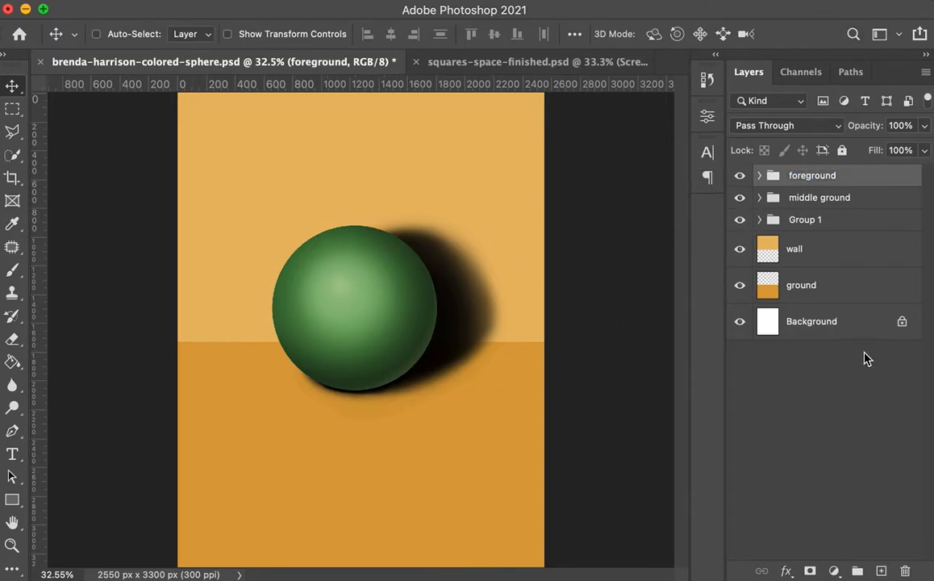
Step: Rename the original sphere group, Group 1, as "background"
double_click(810, 220)
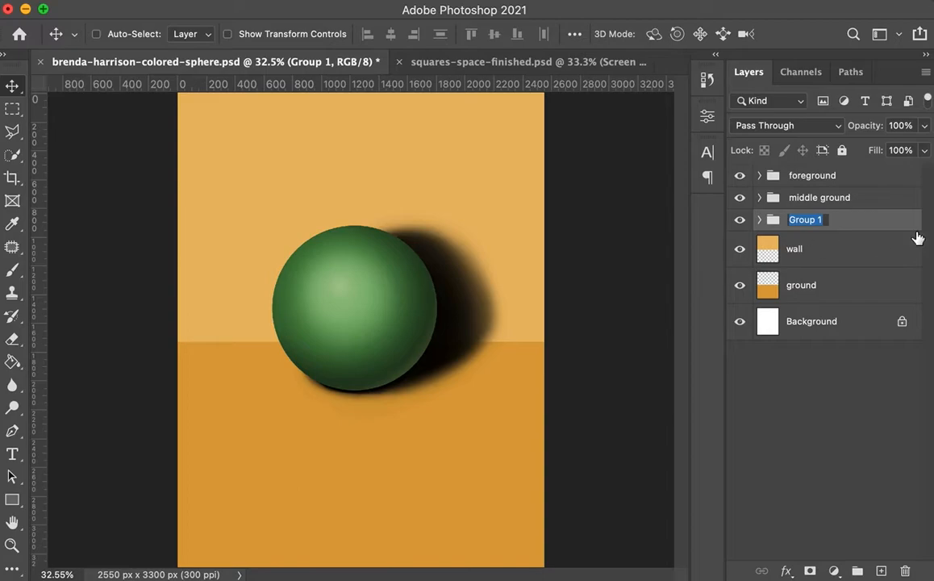
type("backgroung")
key("Return")
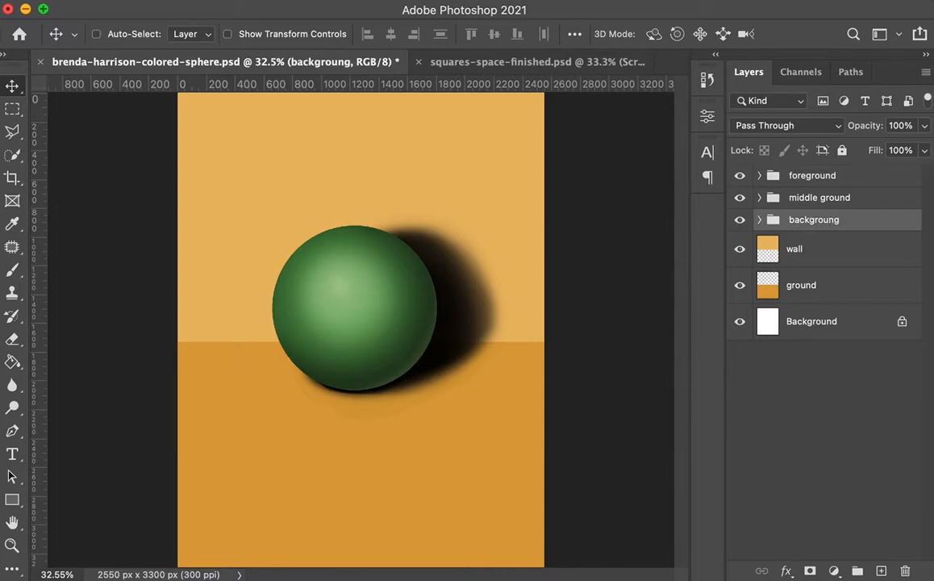
double_click(837, 222)
key("Return")
Step: Hide and show the foreground, middle ground and background groups in turn to check the stacked sphere copies
left_click(740, 219)
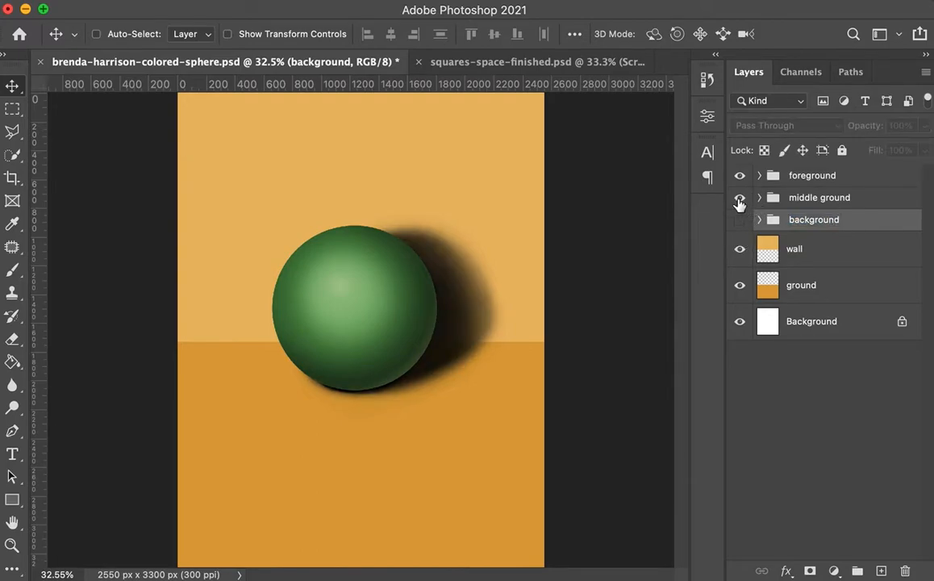
left_click(739, 199)
left_click(740, 175)
left_click(740, 175)
left_click(739, 198)
left_click(740, 219)
left_click(739, 218)
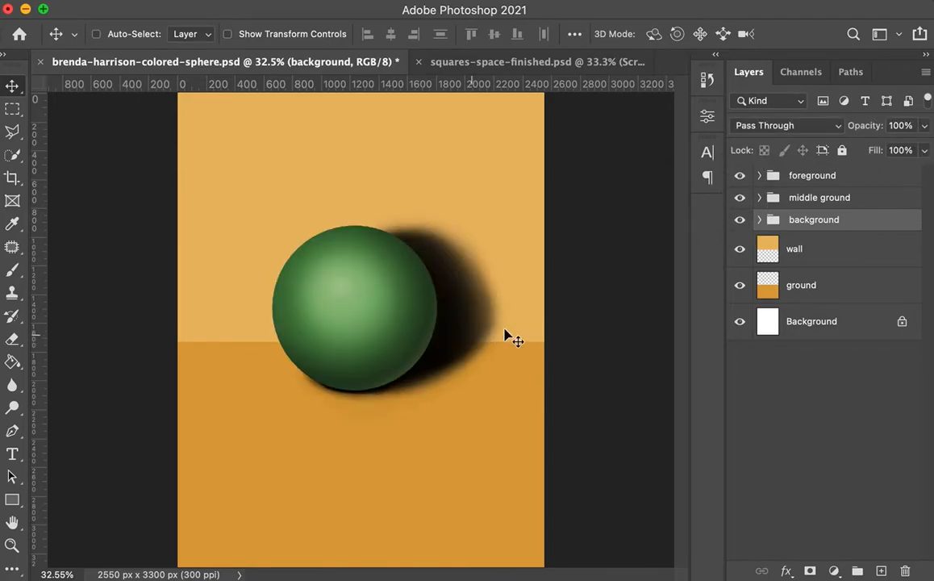
left_click(739, 219)
left_click(739, 198)
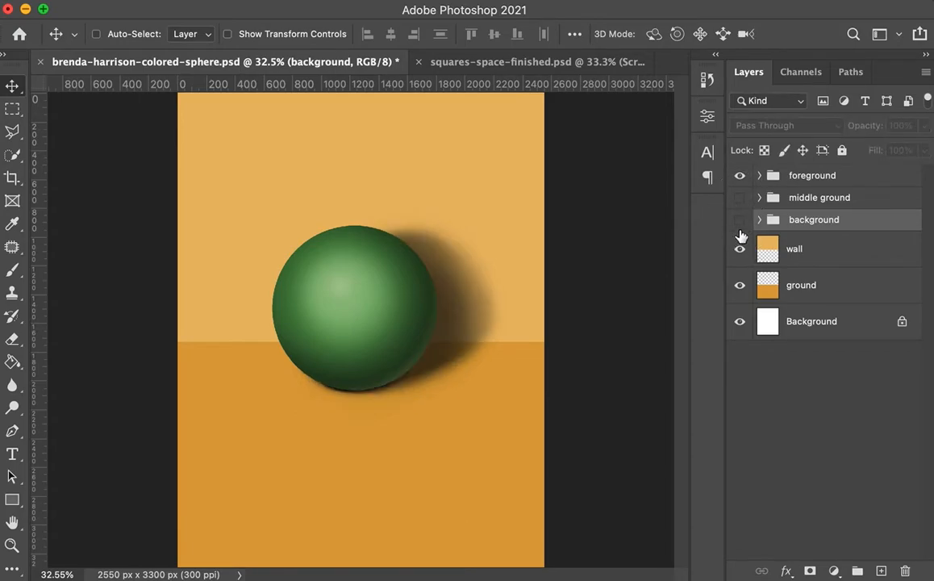
left_click(739, 198)
left_click(740, 219)
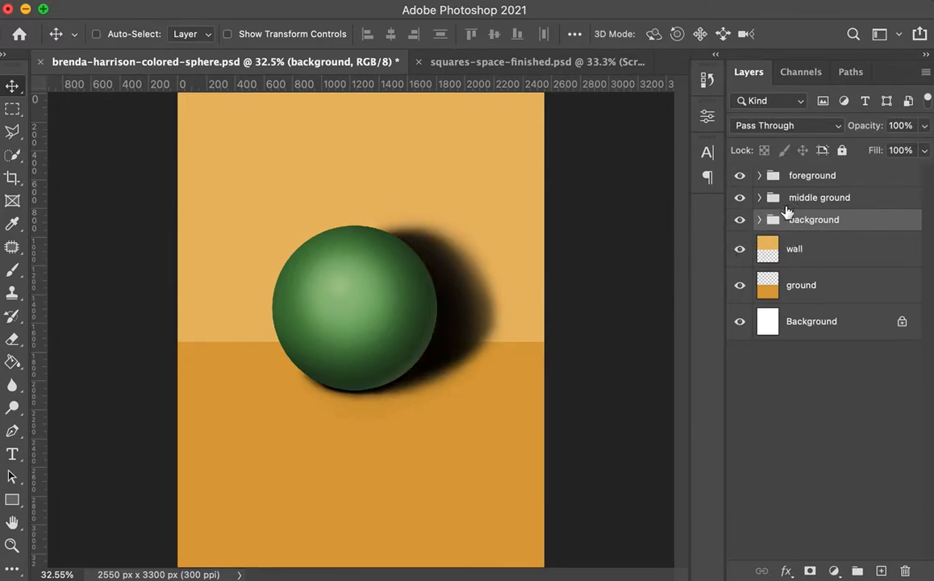
Step: Try to move the wall layer with Auto-Select enabled, and undo the move
key("super+minus")
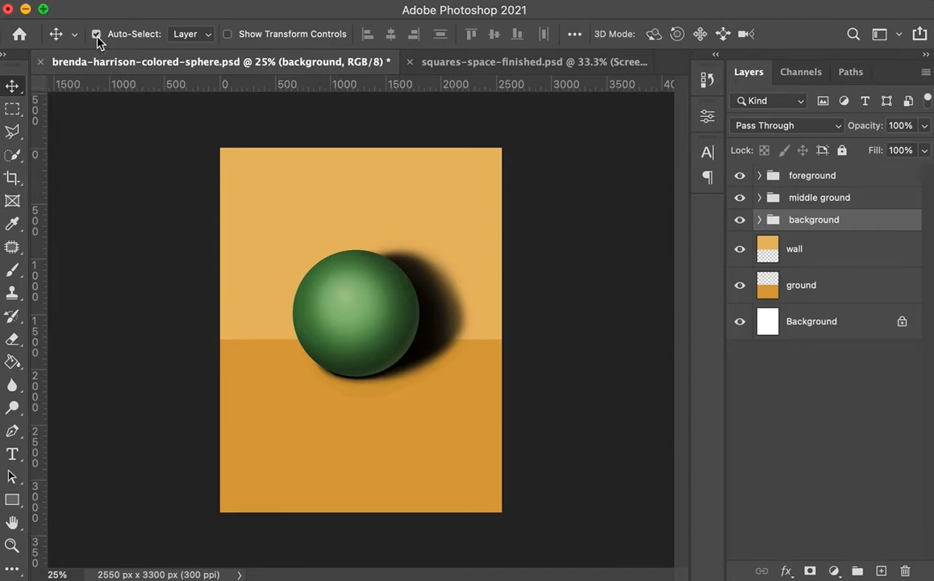
left_click_drag(456, 211, 659, 177)
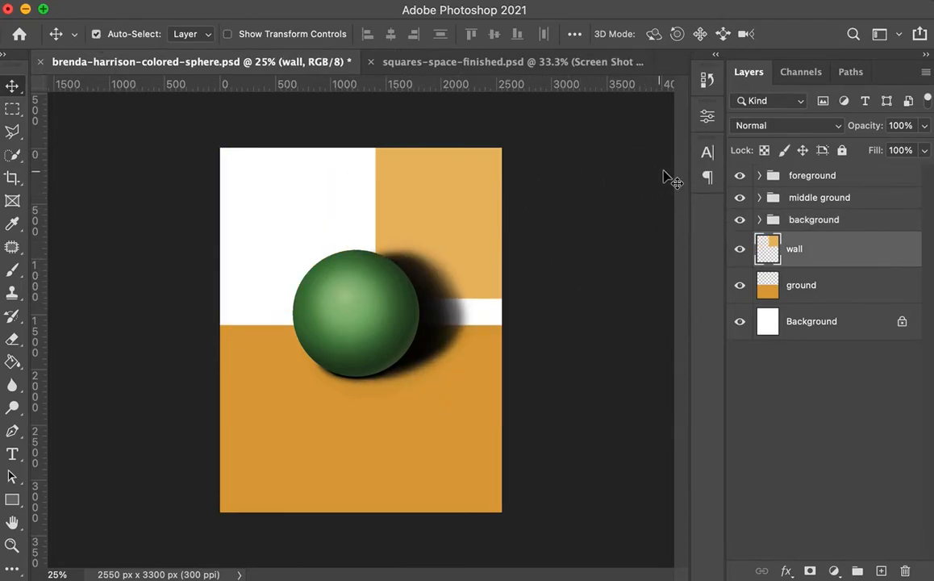
key("super+z")
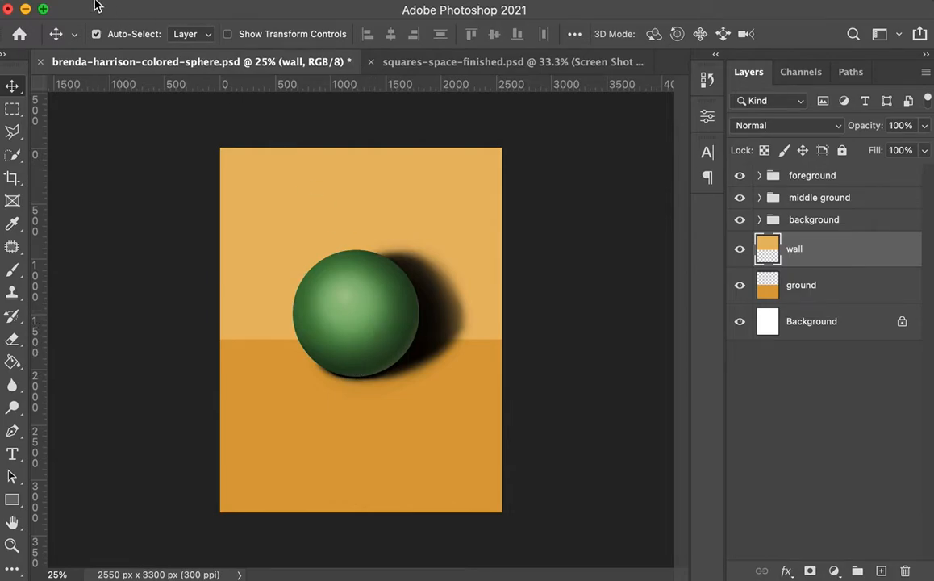
Step: Move the background group up and to the right so its sphere sits behind the other spheres
left_click(850, 219)
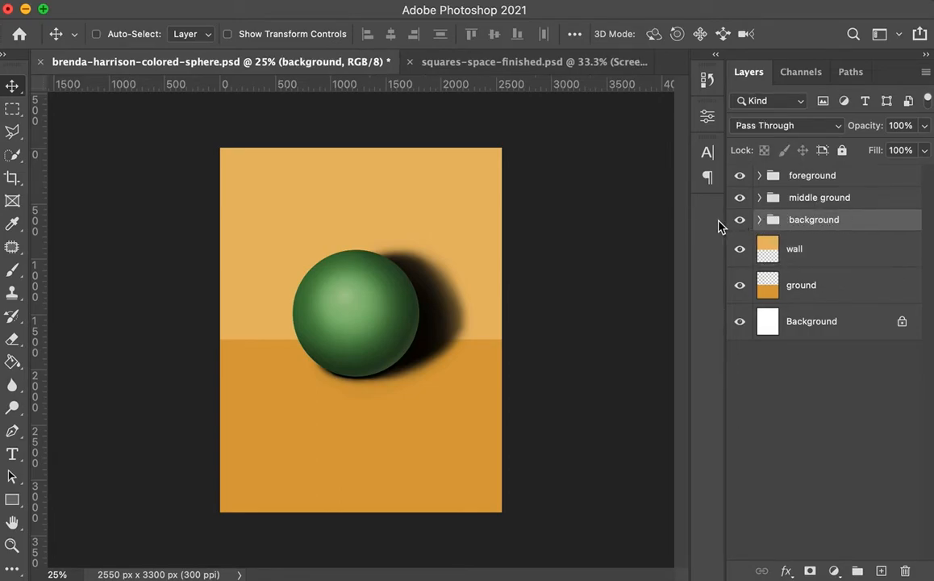
left_click(841, 198)
left_click(841, 177)
left_click(835, 219)
left_click_drag(394, 310, 461, 281)
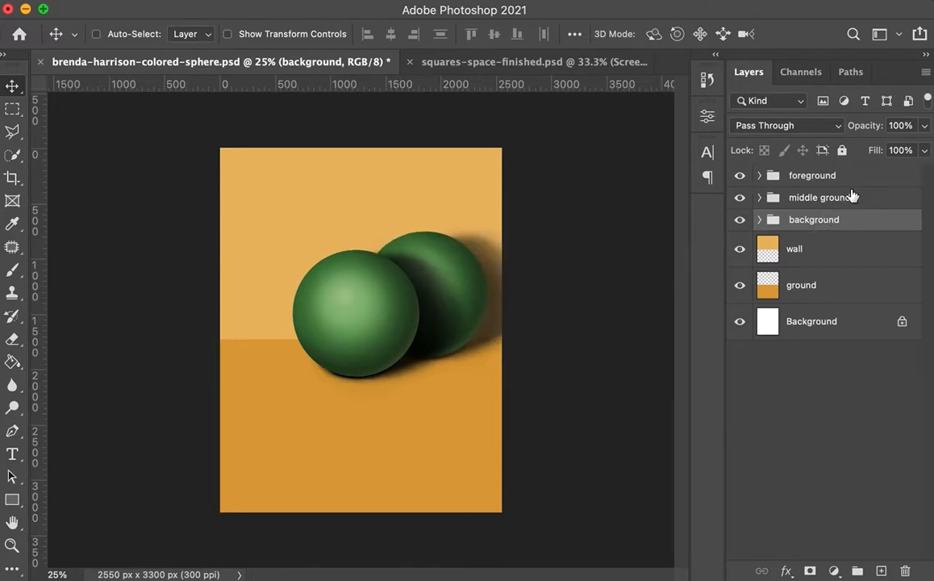
Step: Move the foreground group toward the lower left of the canvas and shift the middle ground group slightly down and right
left_click(828, 174)
left_click_drag(367, 316, 310, 392)
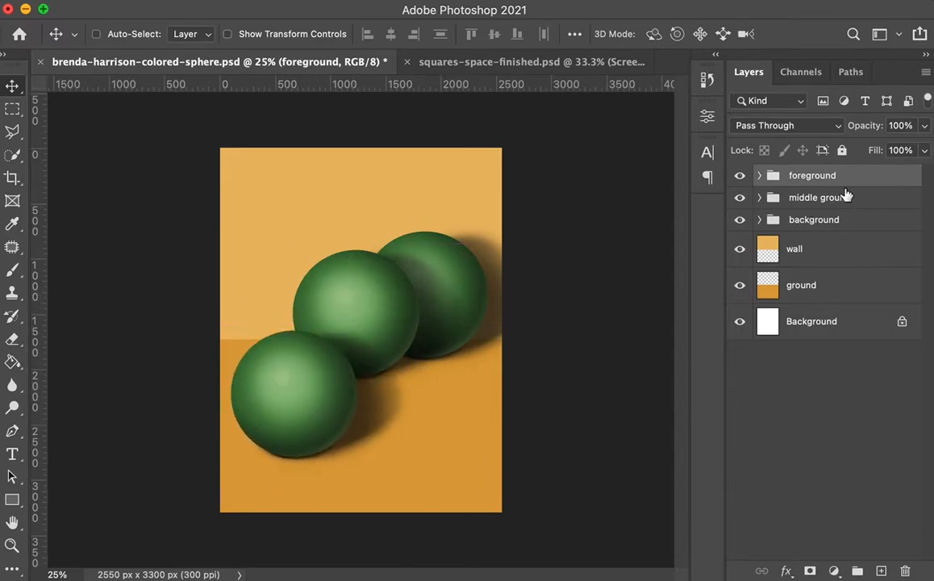
left_click(838, 197)
left_click_drag(373, 329, 388, 345)
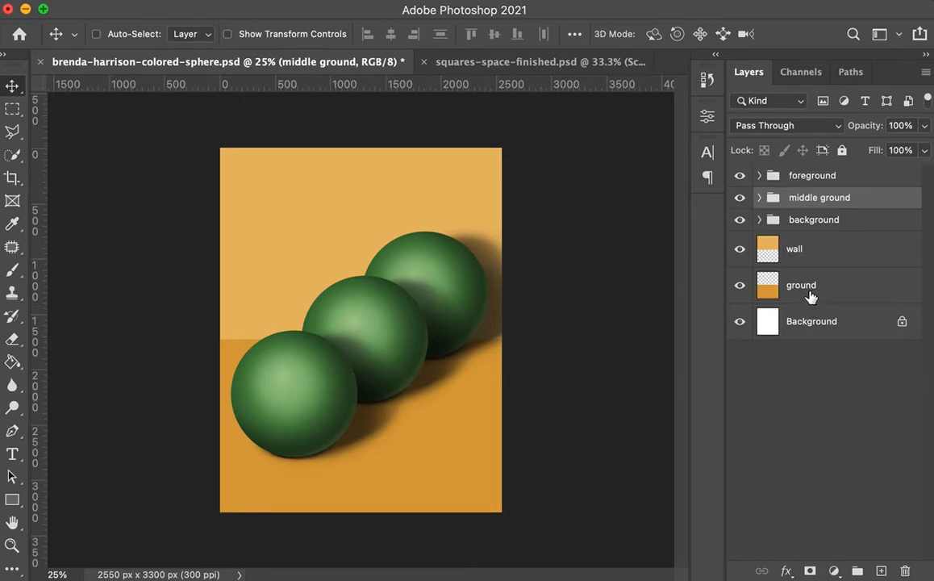
Step: Scale the background group proportionally to about 61% and place it behind the middle sphere, near the canvas's right edge
left_click(799, 219)
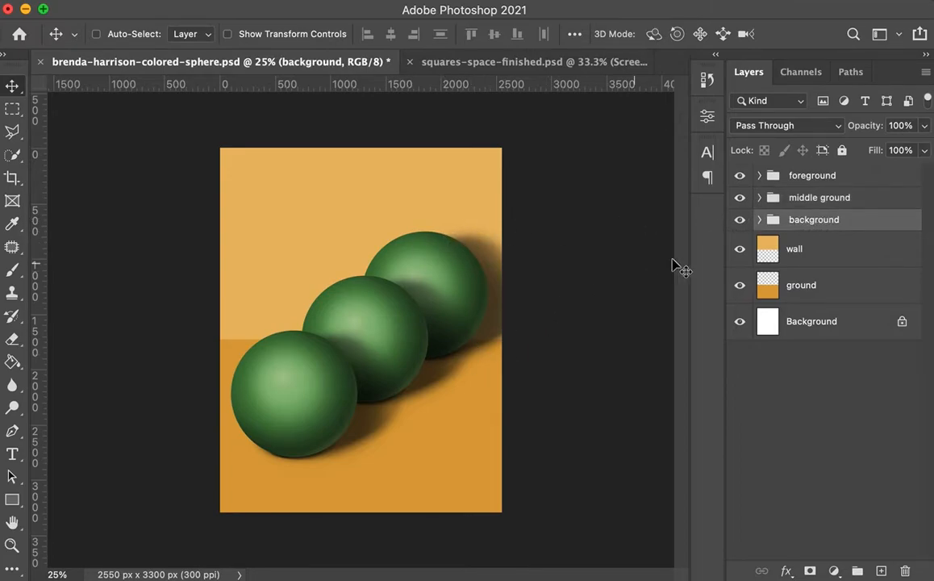
key("super")
key("super+t")
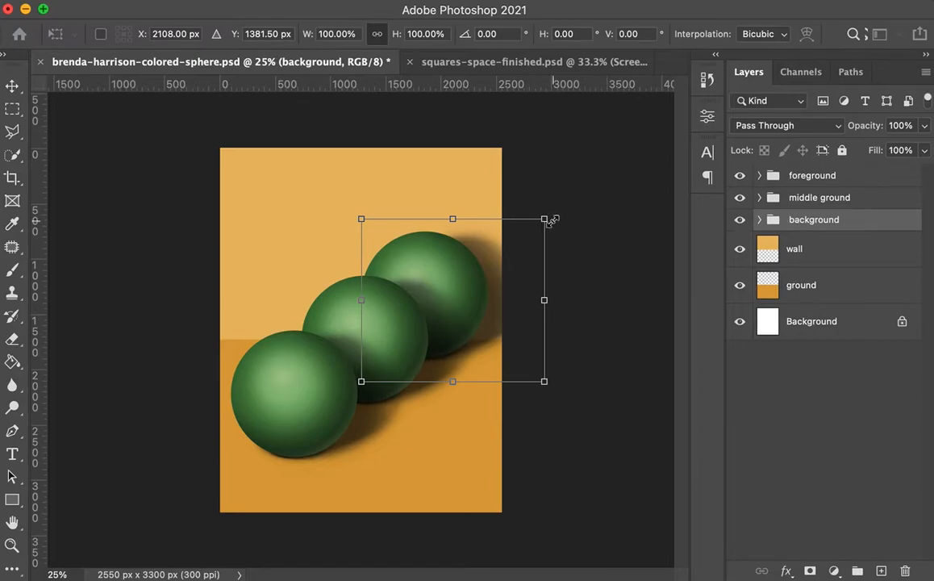
left_click_drag(554, 241, 493, 300)
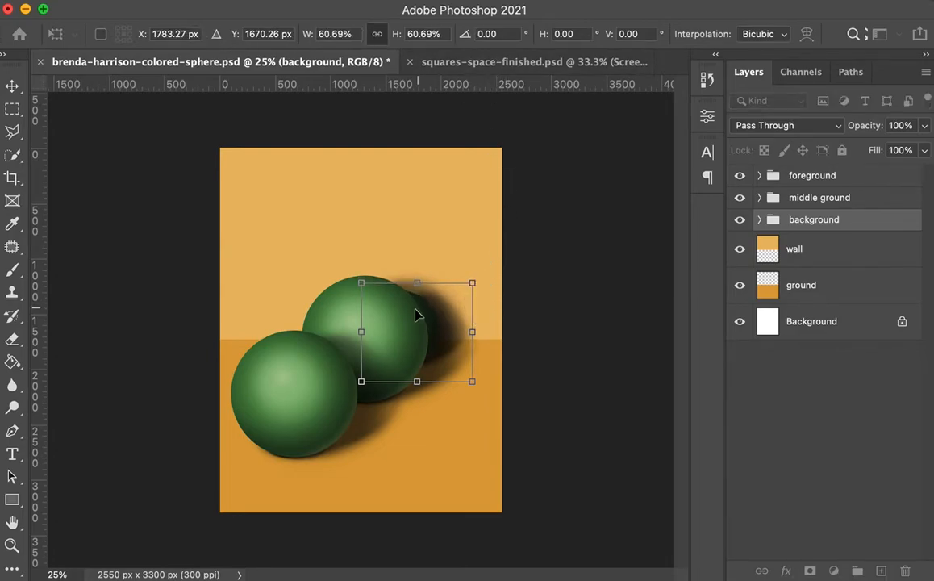
left_click_drag(452, 322, 470, 301)
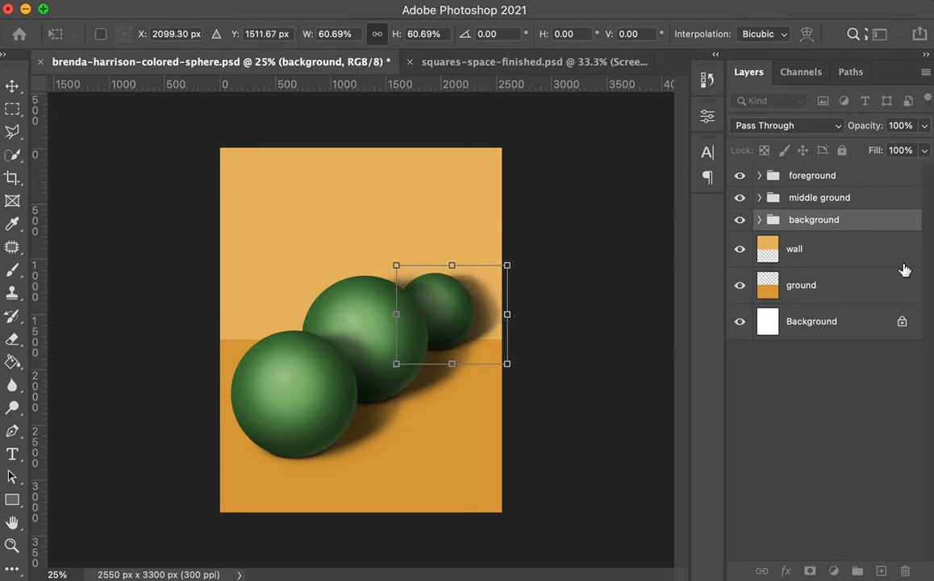
Step: Scale the middle ground group proportionally to about 81% and position it between the front and back spheres
left_click(830, 202)
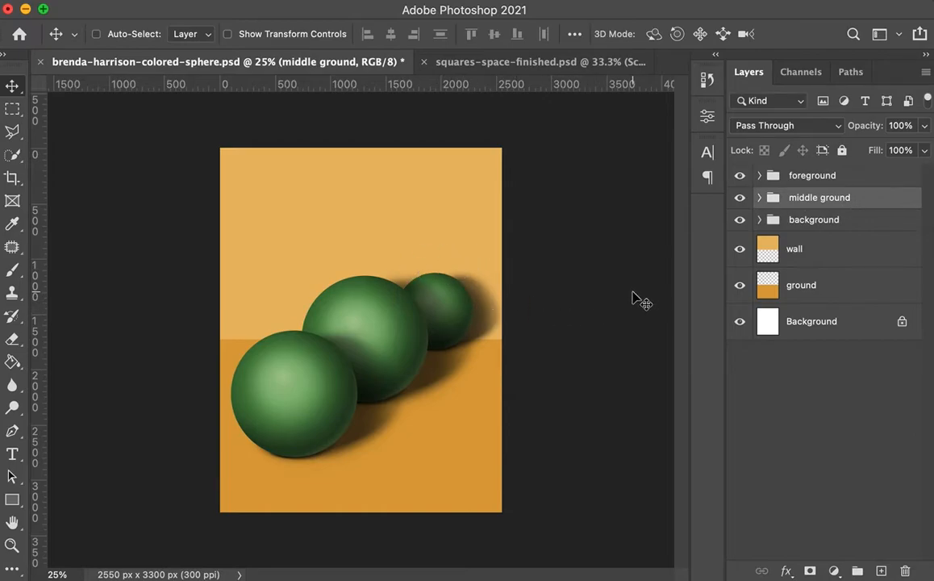
key("ctrl+t")
left_click_drag(484, 263, 458, 296)
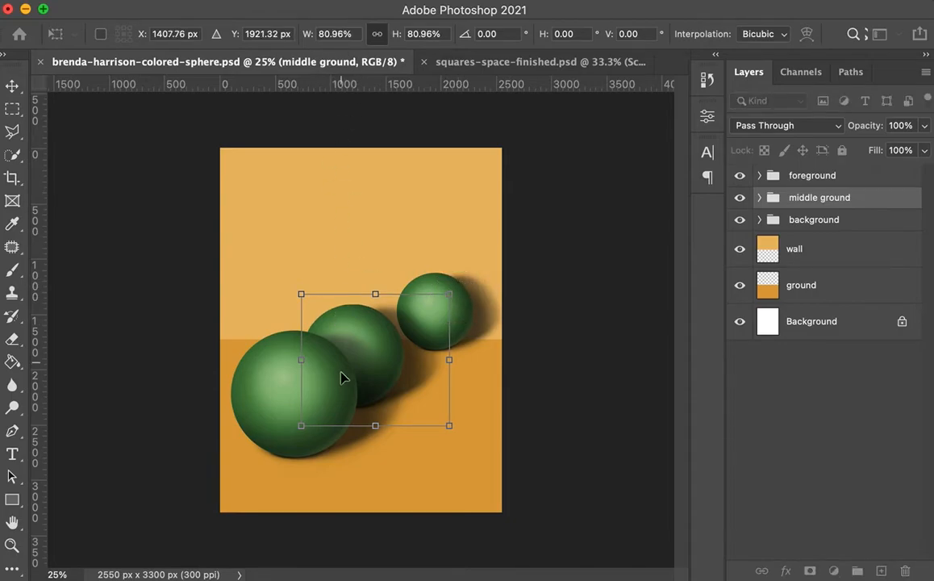
left_click_drag(384, 359, 402, 347)
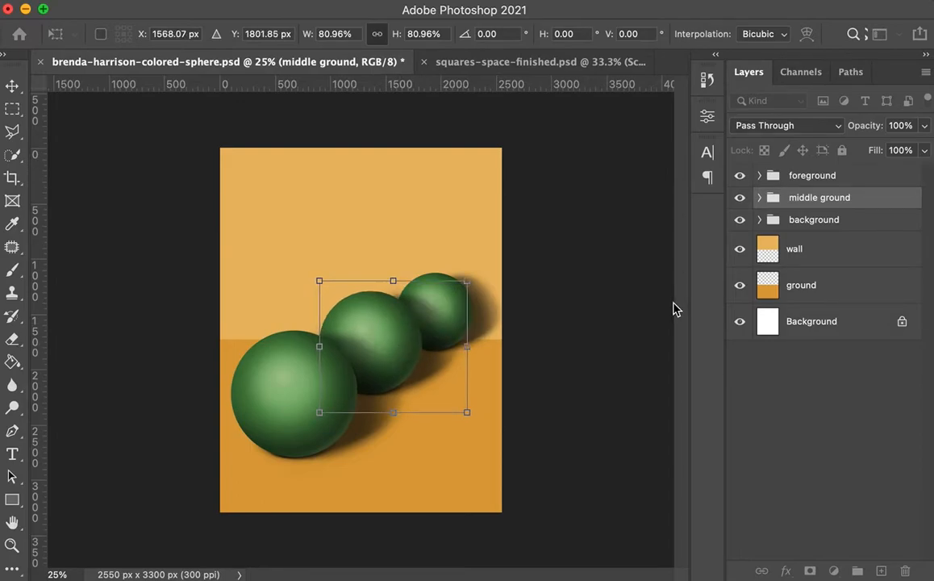
key("Down")
key("Down")
key("Down")
key("Down")
key("Right")
key("Right")
key("Right")
key("Right")
key("Right")
key("Right")
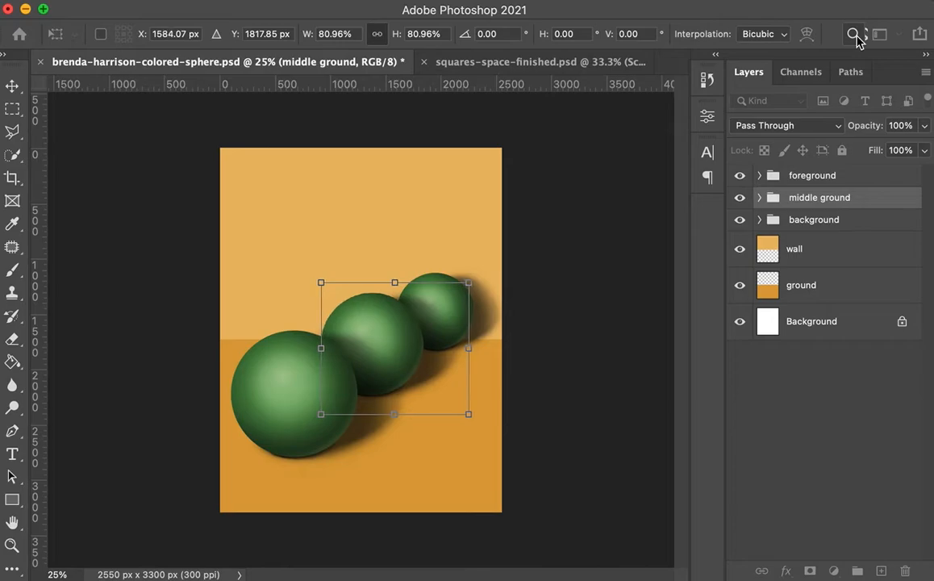
key("Down")
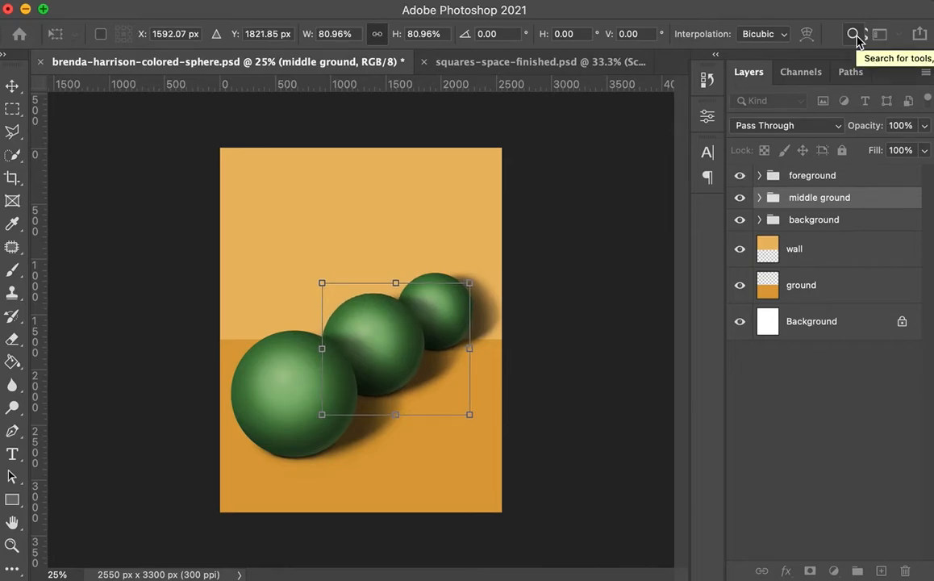
key("Return")
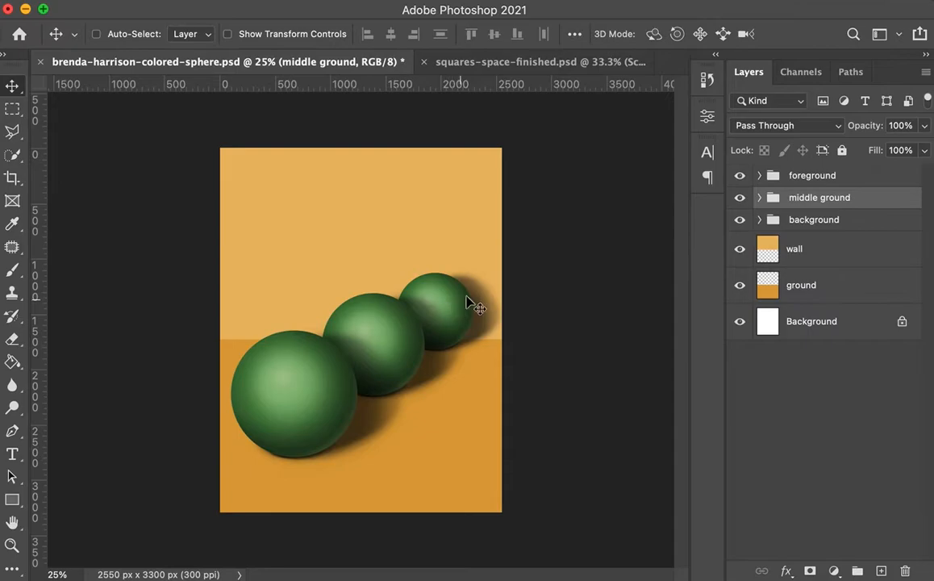
Step: Move the background group straight up so its sphere is clear of the other two, against the wall
left_click(770, 219)
left_click_drag(444, 313, 435, 259)
left_click(810, 175)
left_click(803, 198)
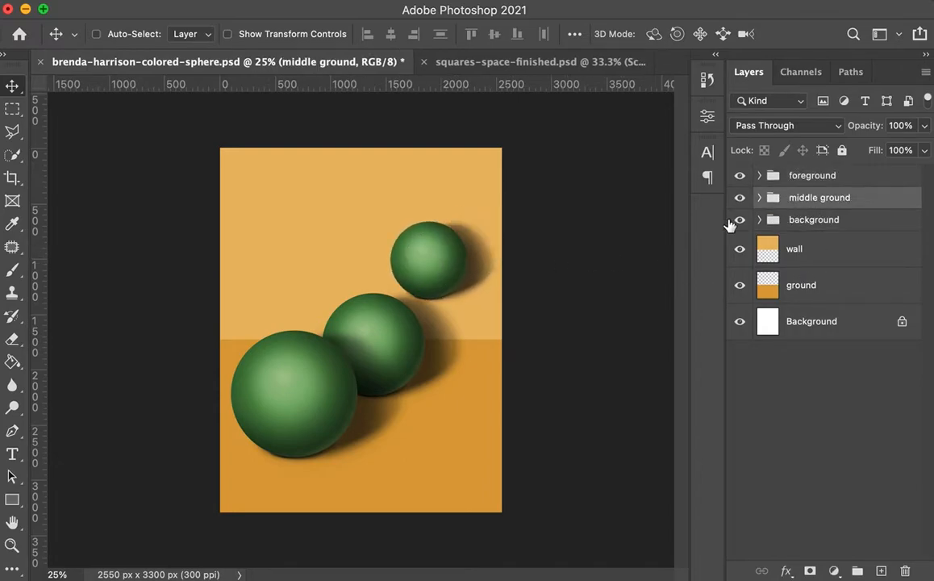
Step: Move the middle ground group up and slightly left so its sphere overlaps the lower edge of the background sphere
left_click_drag(371, 364, 390, 324)
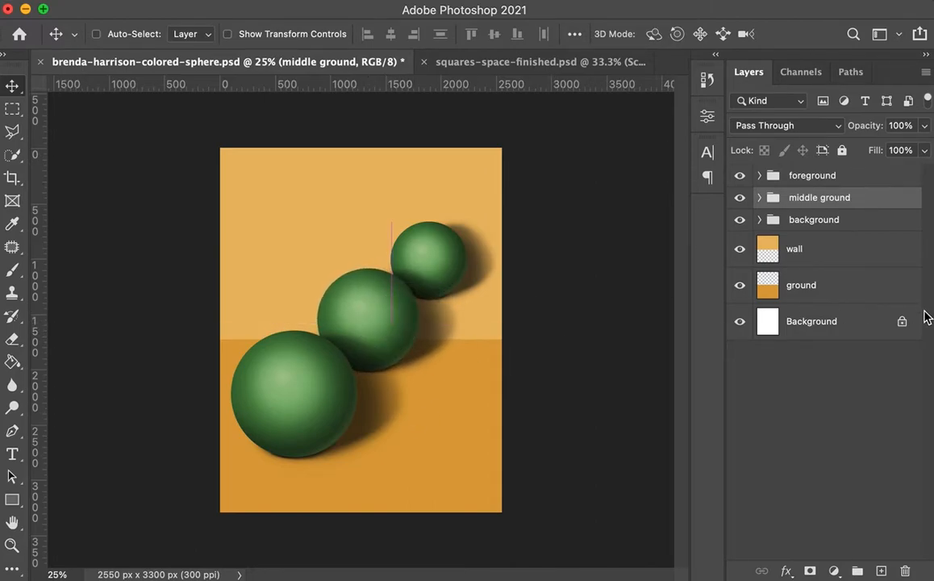
left_click(791, 417)
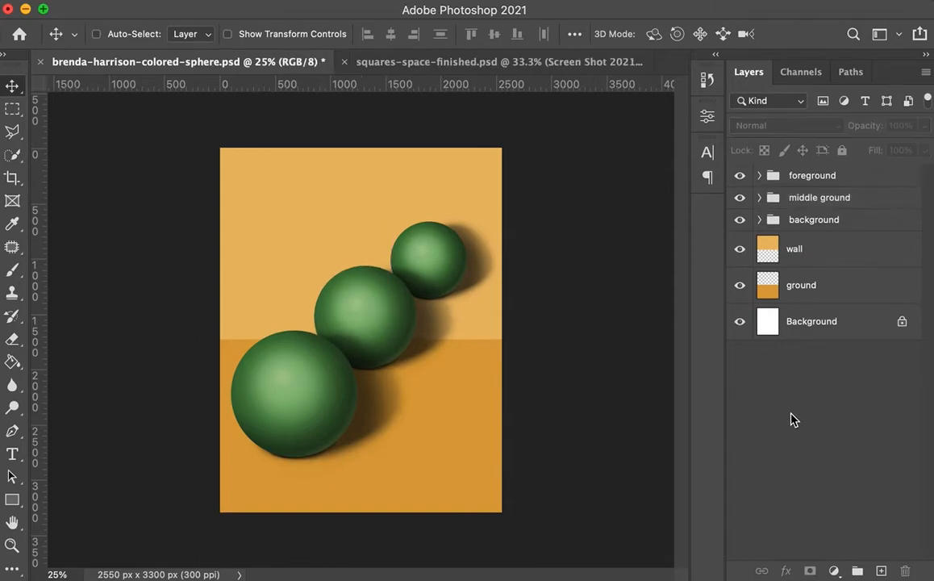
left_click(830, 175)
Step: Scale the background group down proportionally and shift it slightly up and right, clear of the middle sphere
left_click(832, 220)
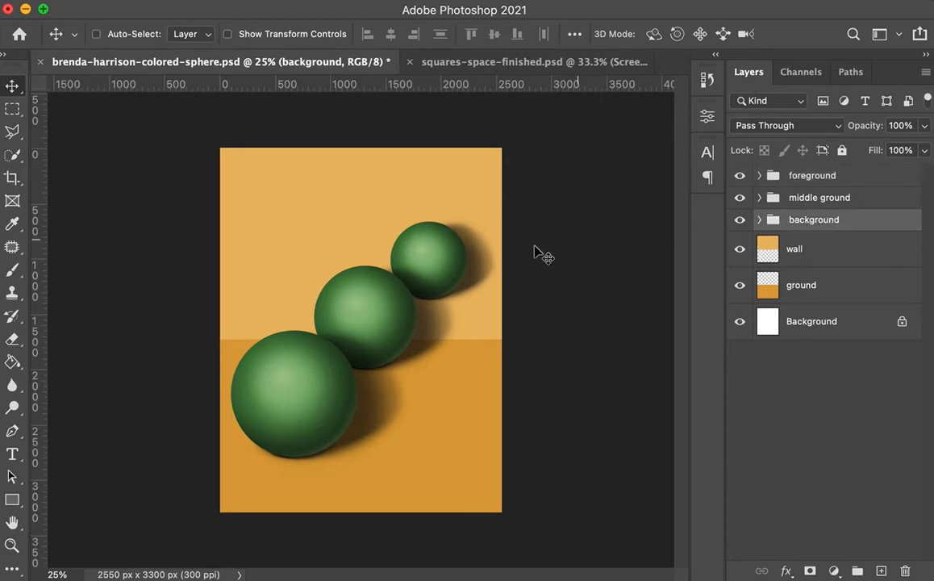
key("super+t")
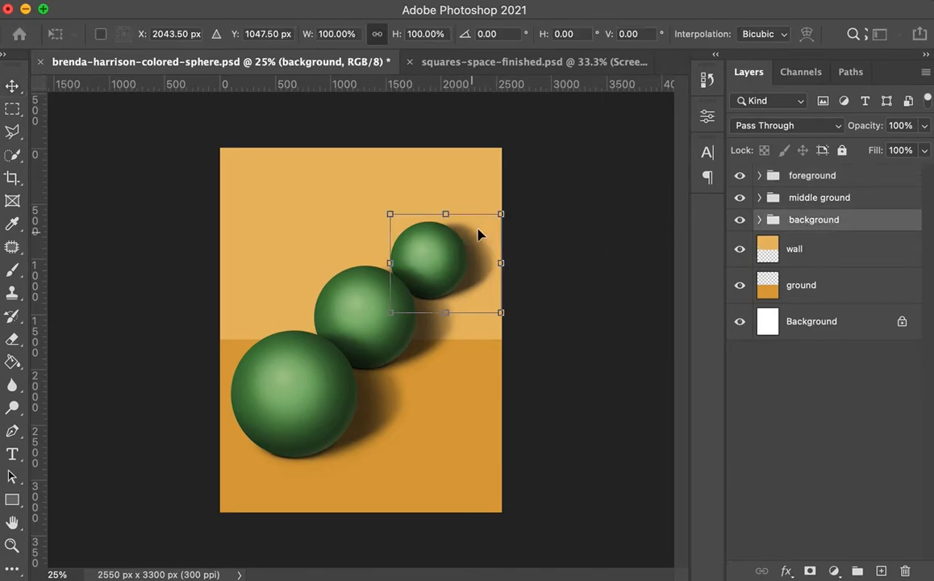
left_click_drag(500, 214, 485, 230)
mouse_move(434, 279)
left_mouse_down()
mouse_move(448, 261)
mouse_move(442, 265)
left_mouse_up()
key("Return")
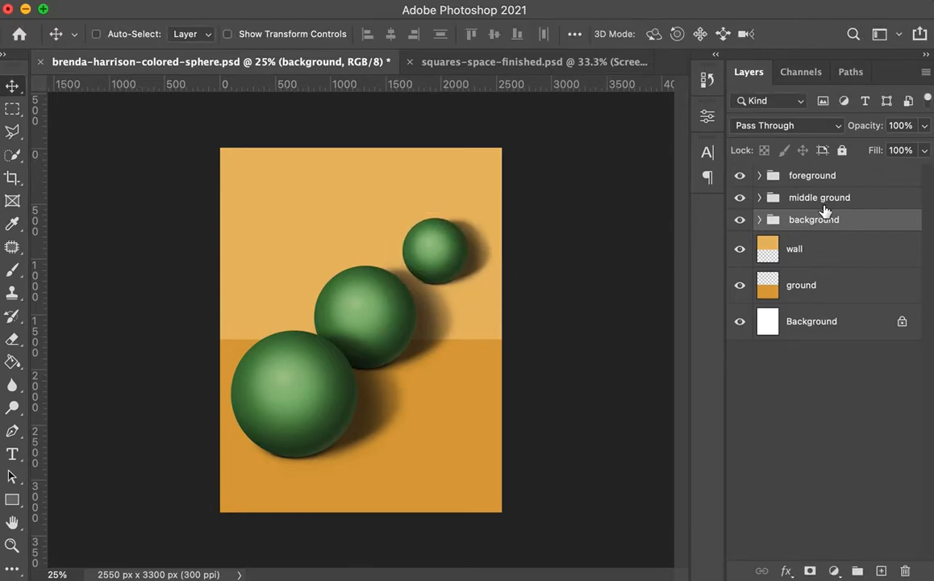
Step: Scale the middle ground group proportionally to about 87% and center its sphere between the front and back spheres
left_click(772, 200)
mouse_move(368, 325)
left_mouse_down()
mouse_move(383, 313)
mouse_move(377, 321)
left_mouse_up()
key("ctrl+t")
left_click_drag(471, 253, 452, 267)
left_click_drag(375, 349, 375, 315)
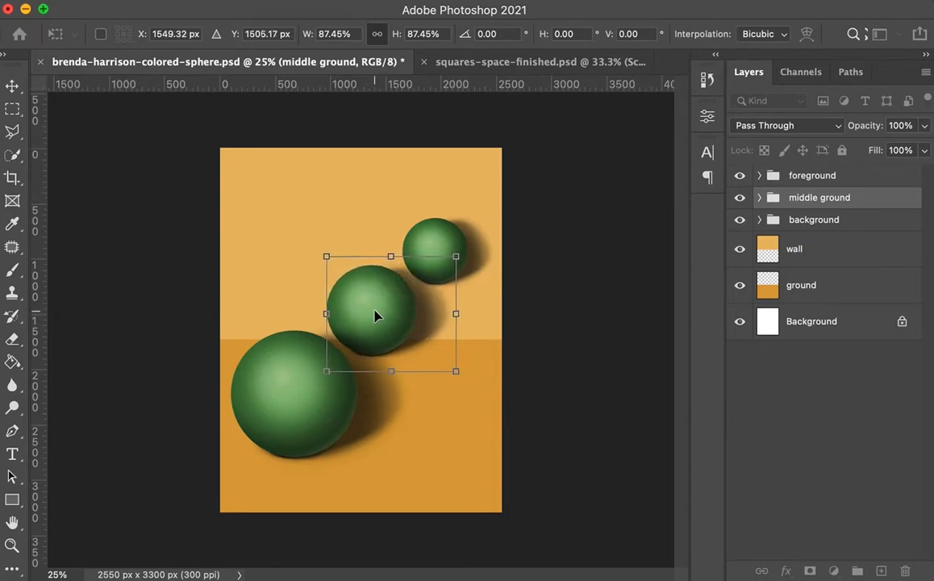
key("Return")
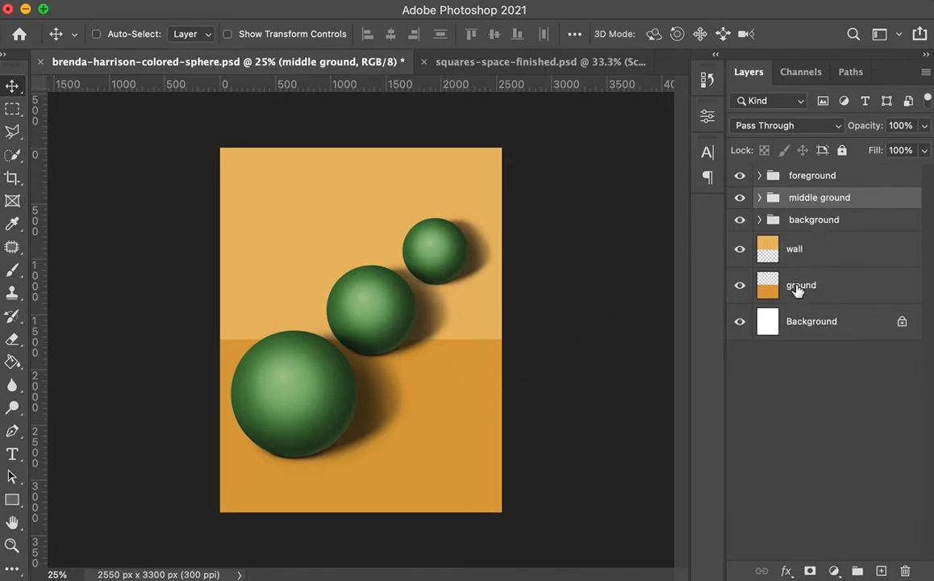
Step: Hide the wall layer and stretch the ground layer upward to about 196% height so it fills the whole canvas
left_click(740, 249)
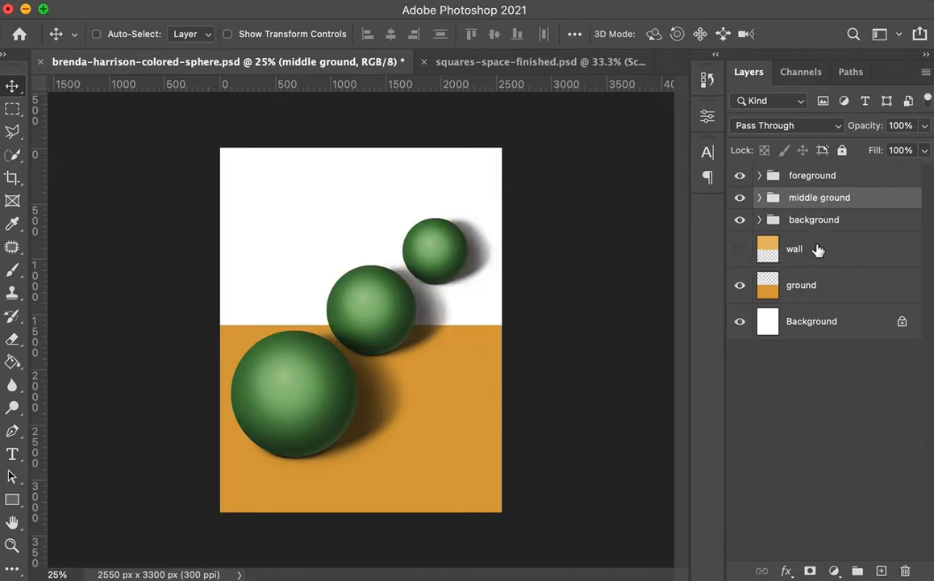
left_click(821, 288)
key("ctrl+t")
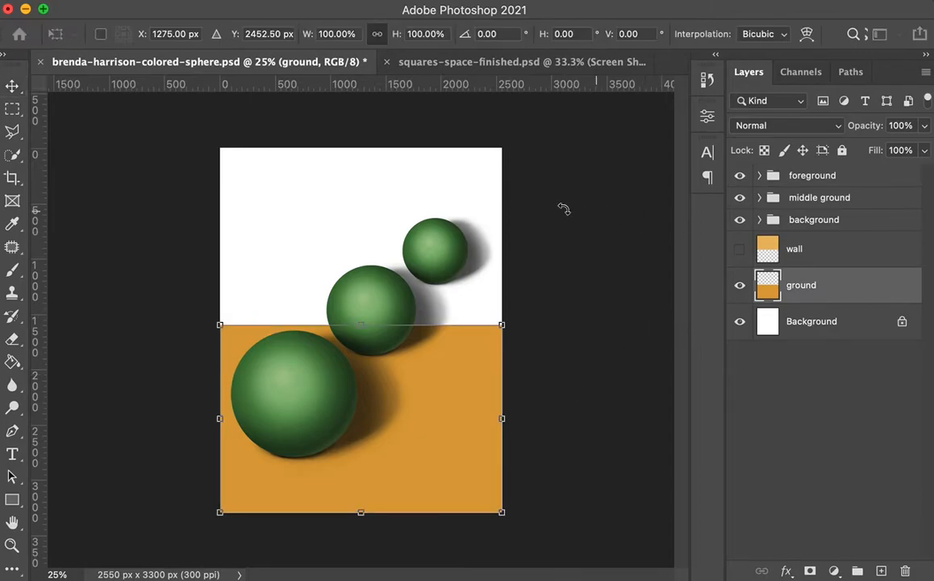
left_click_drag(360, 324, 375, 146)
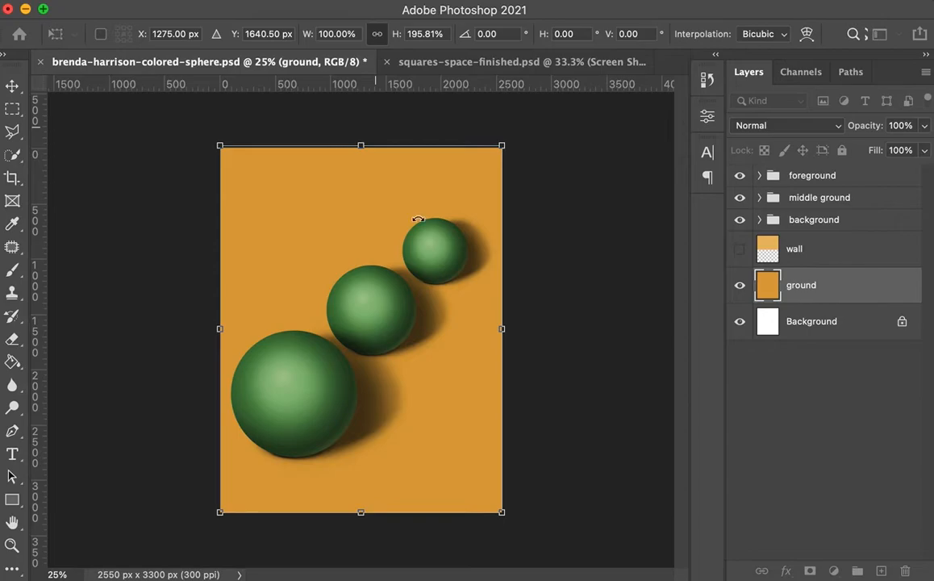
key("Return")
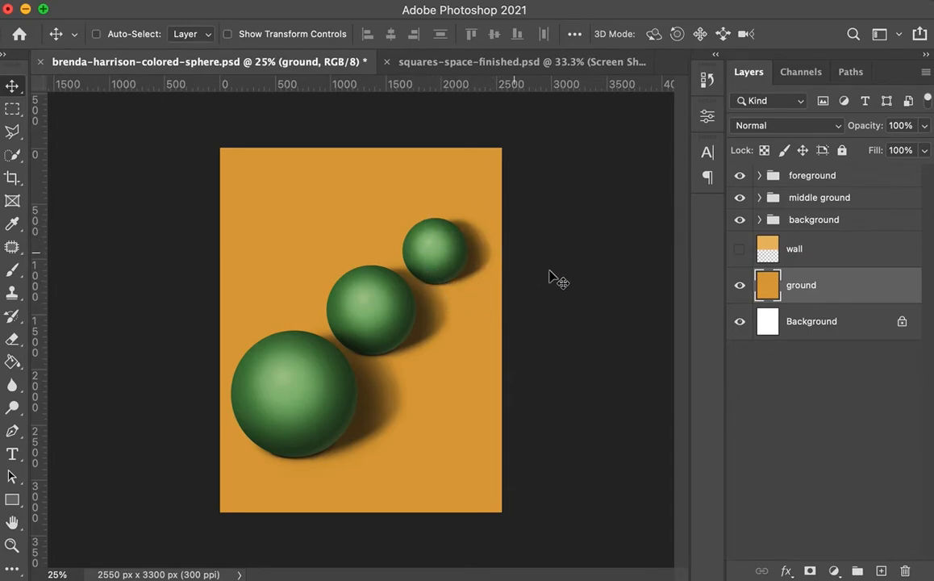
Step: Set the background group's contact shadow and cast shadow layers to 25% opacity
left_click(765, 425)
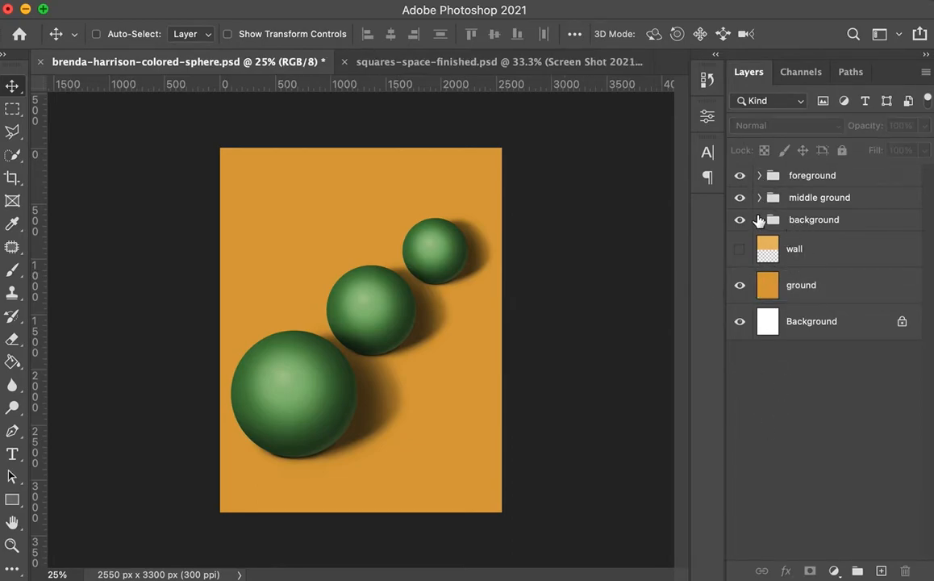
left_click(758, 222)
left_click(760, 221)
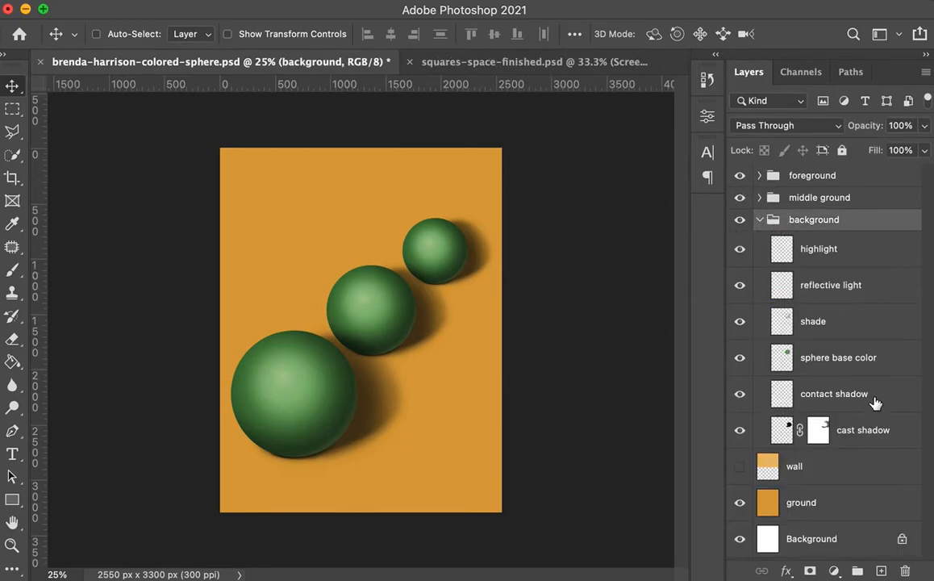
left_click(884, 432)
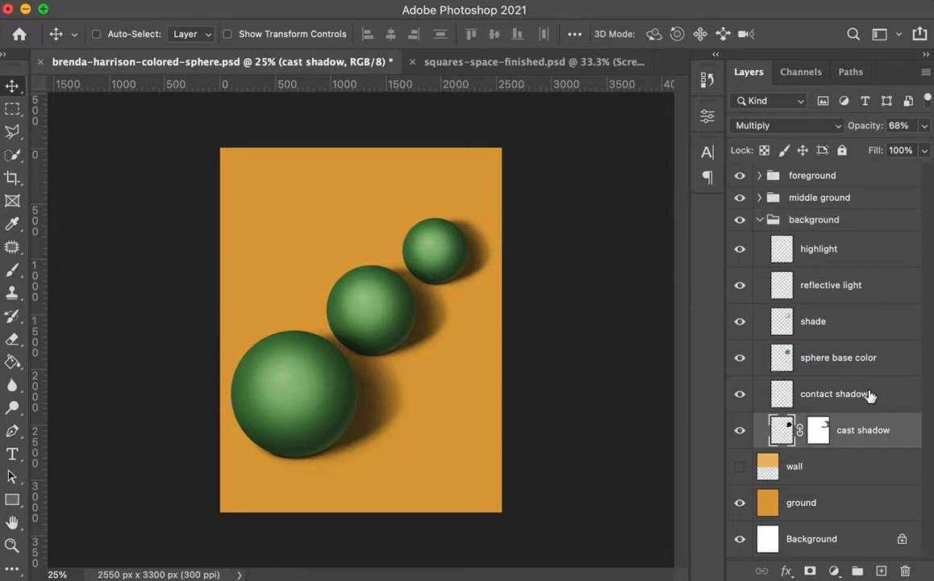
left_click(869, 395, "shift")
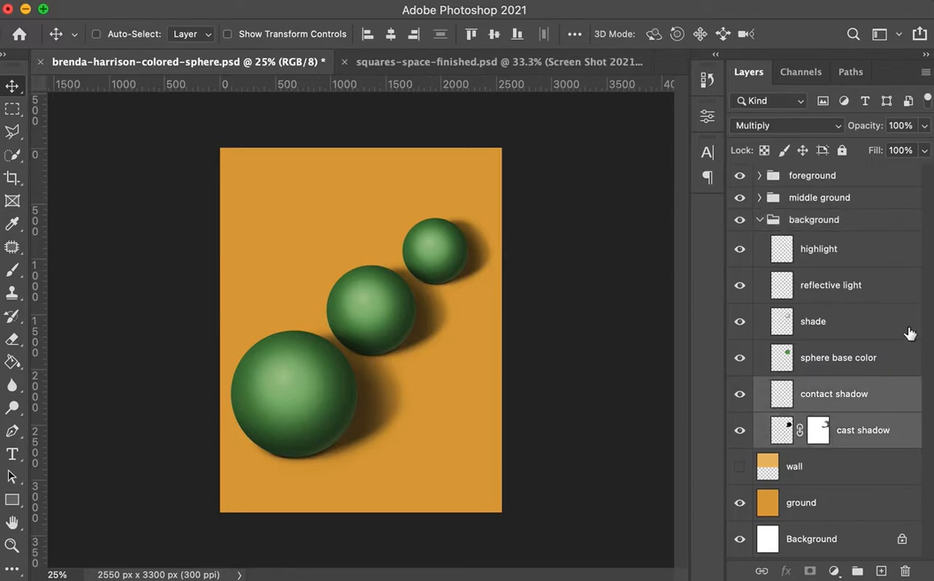
left_click(926, 129)
left_click_drag(924, 150, 863, 158)
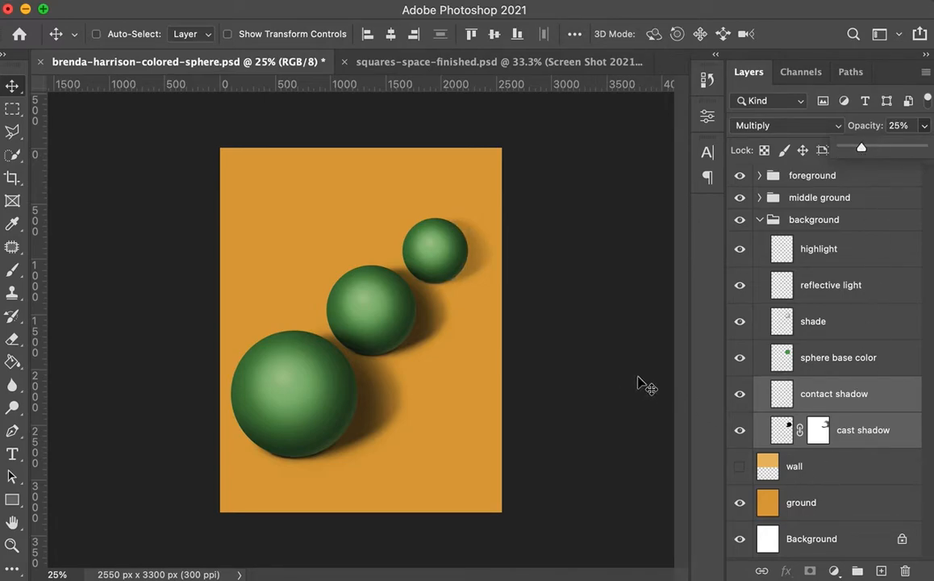
left_click(518, 313)
Step: Set the middle ground group's contact shadow and cast shadow layers to 33% opacity, and collapse the group
left_click(811, 202)
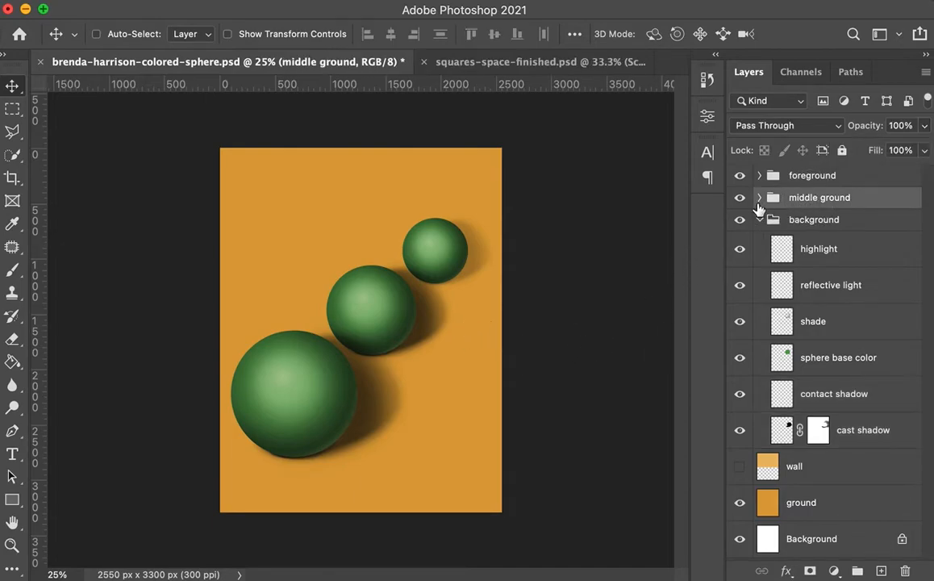
left_click(758, 199)
left_click(857, 371)
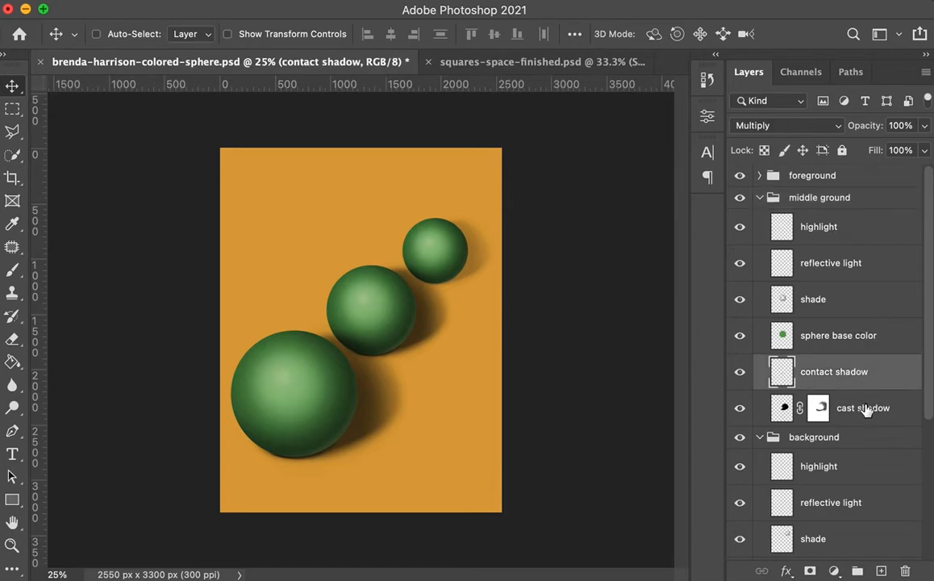
left_click(840, 407, "shift")
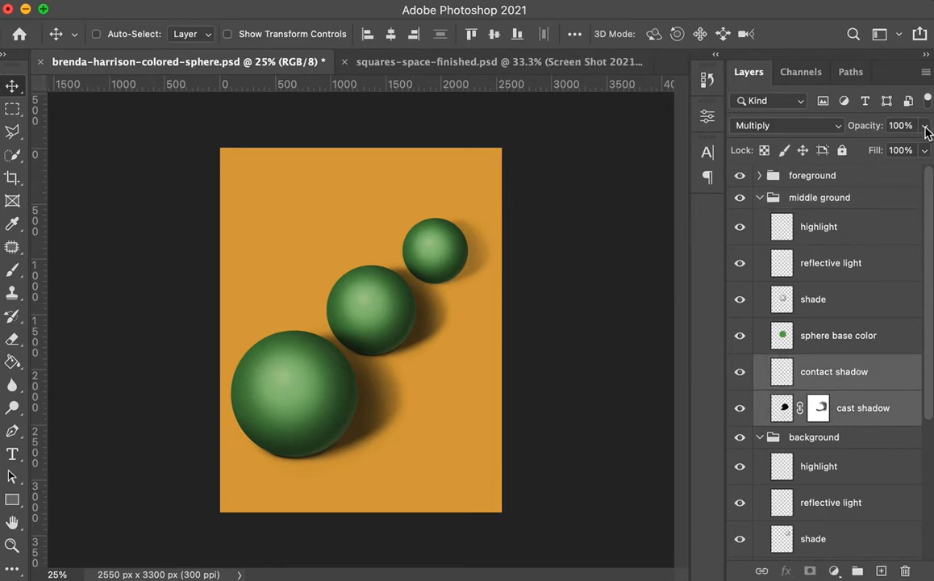
left_click(924, 126)
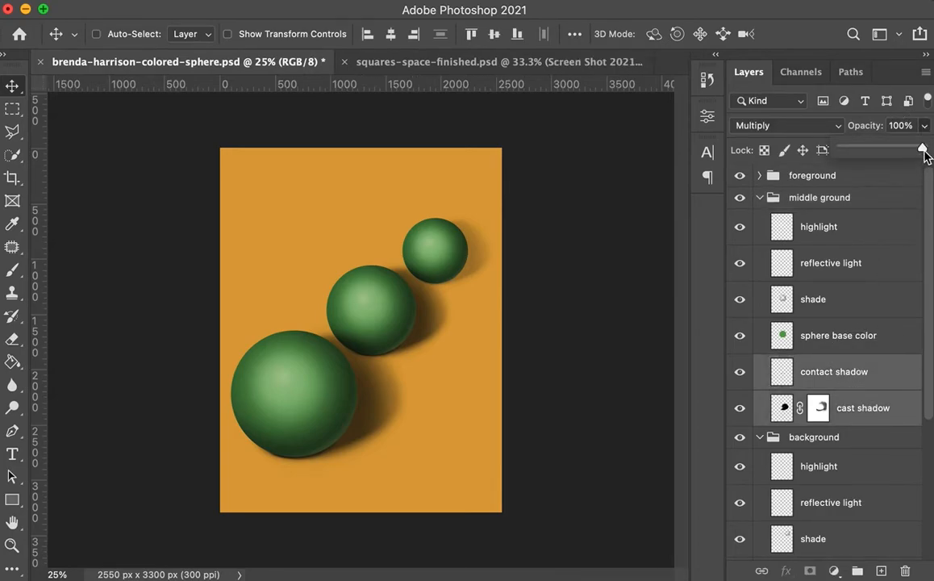
left_click_drag(924, 150, 867, 155)
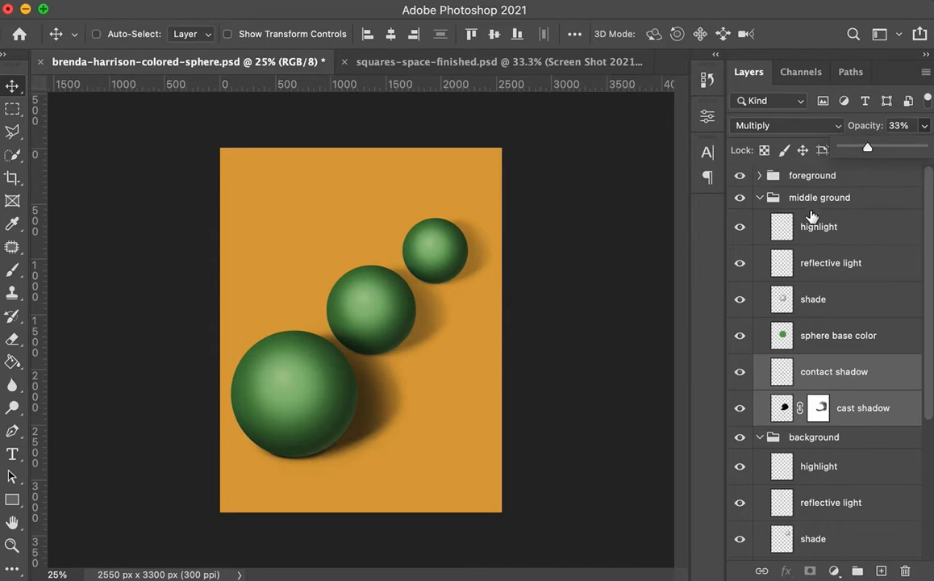
left_click(763, 208)
left_click(759, 198)
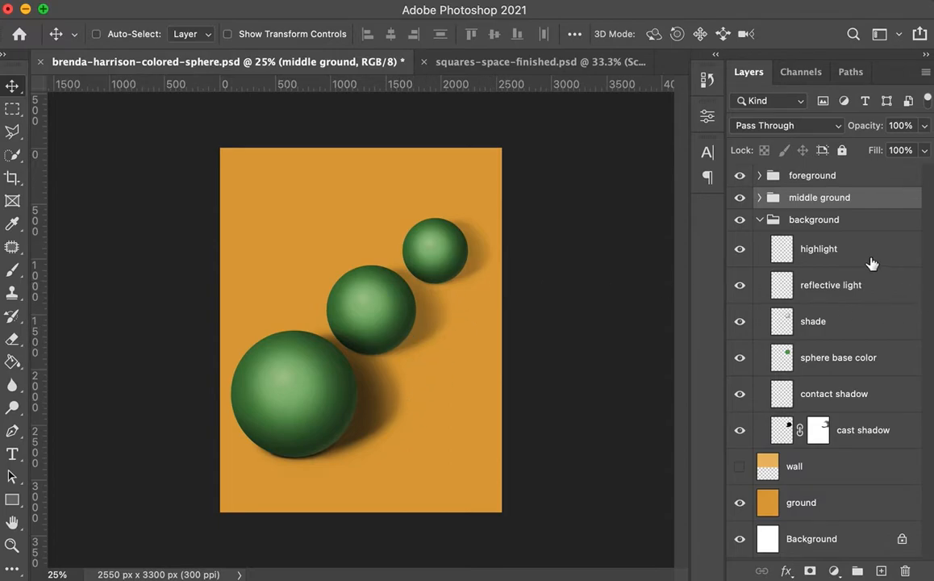
Step: Lower the opacity of the background group's contact shadow and cast shadow layers to 9%
left_click(828, 219)
left_click(843, 412)
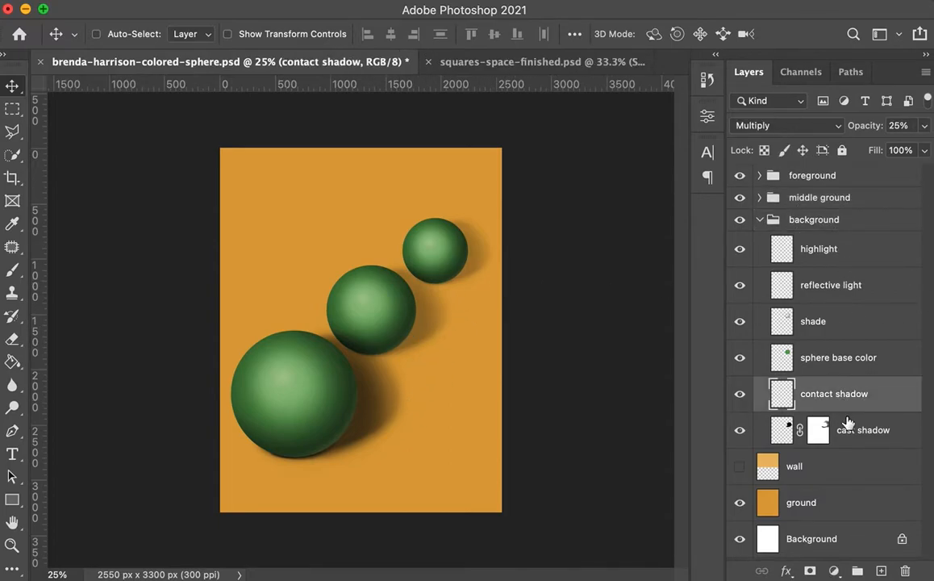
left_click(853, 431, "shift")
left_click(924, 129)
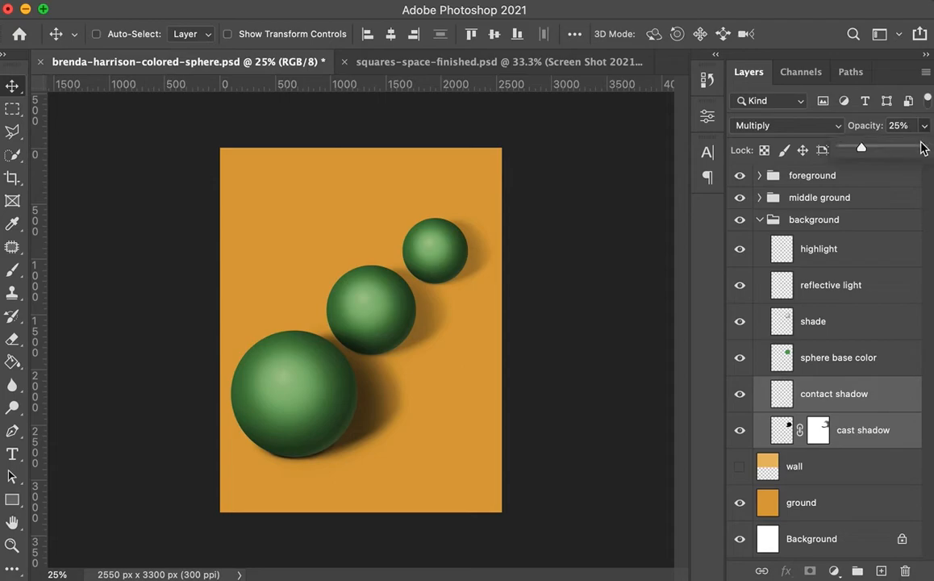
left_click_drag(862, 149, 848, 151)
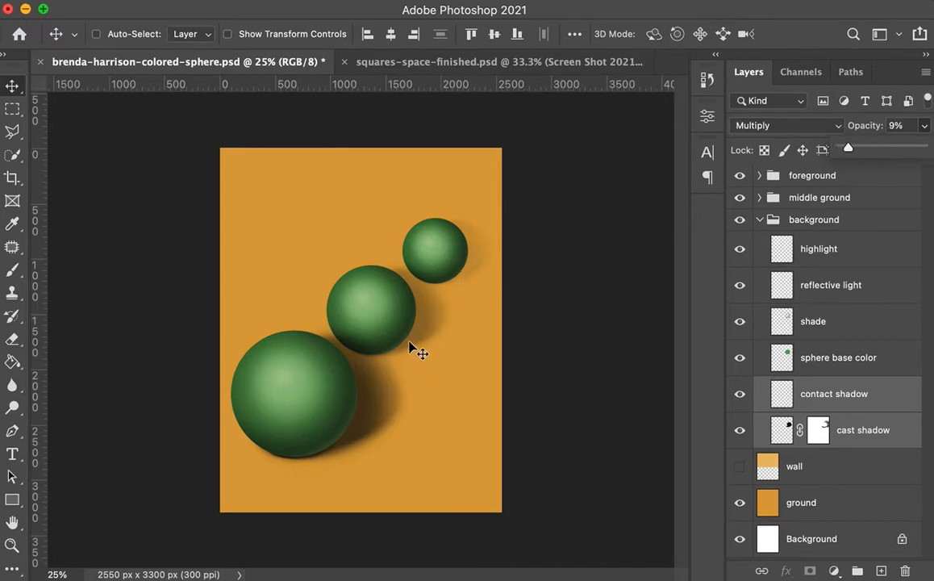
Step: Reduce the opacity of the background group's shade layer to below 18%
left_click(856, 324)
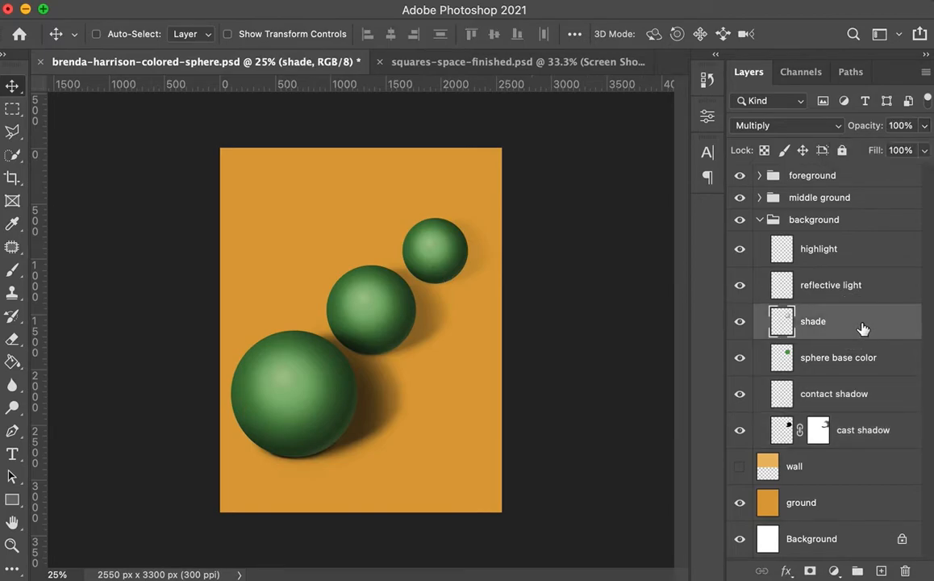
left_click(926, 129)
left_click_drag(919, 151, 857, 161)
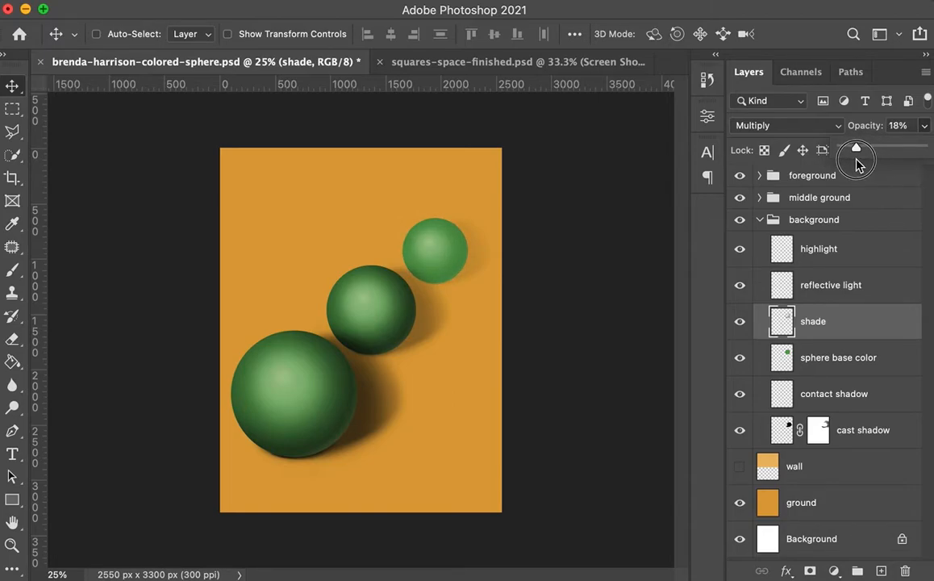
left_click_drag(857, 164, 848, 167)
left_click(854, 255)
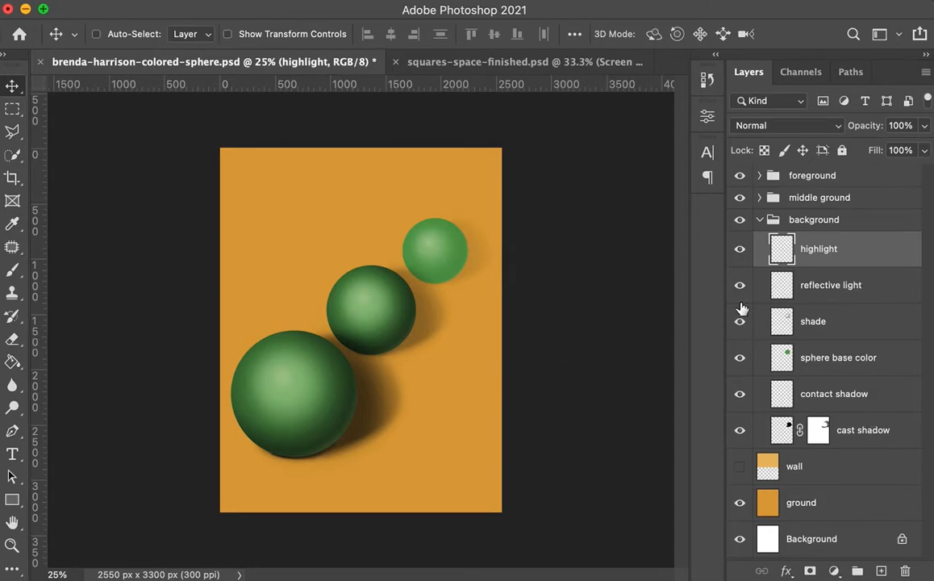
Step: Set the middle ground group's shade layer to 48% opacity
left_click(808, 204)
left_click(759, 198)
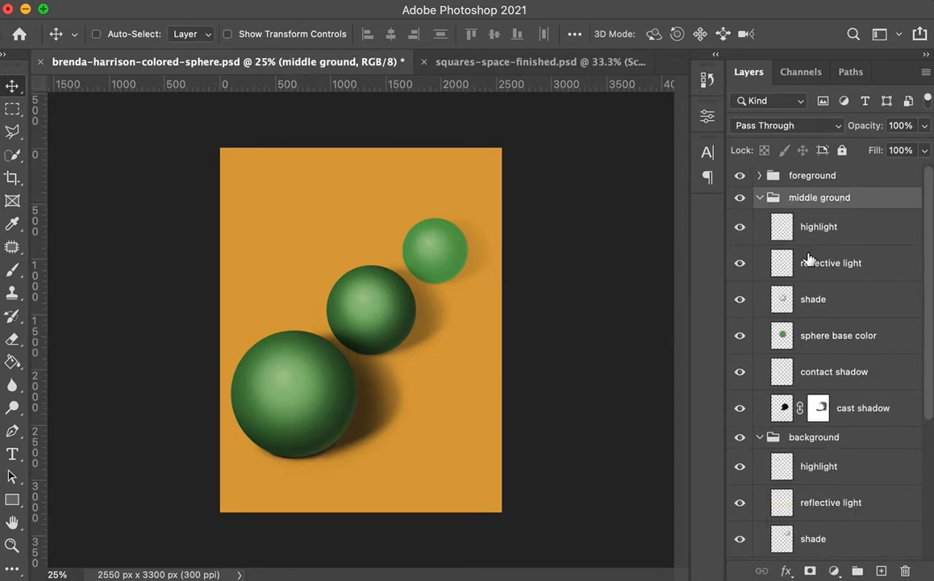
left_click(781, 302)
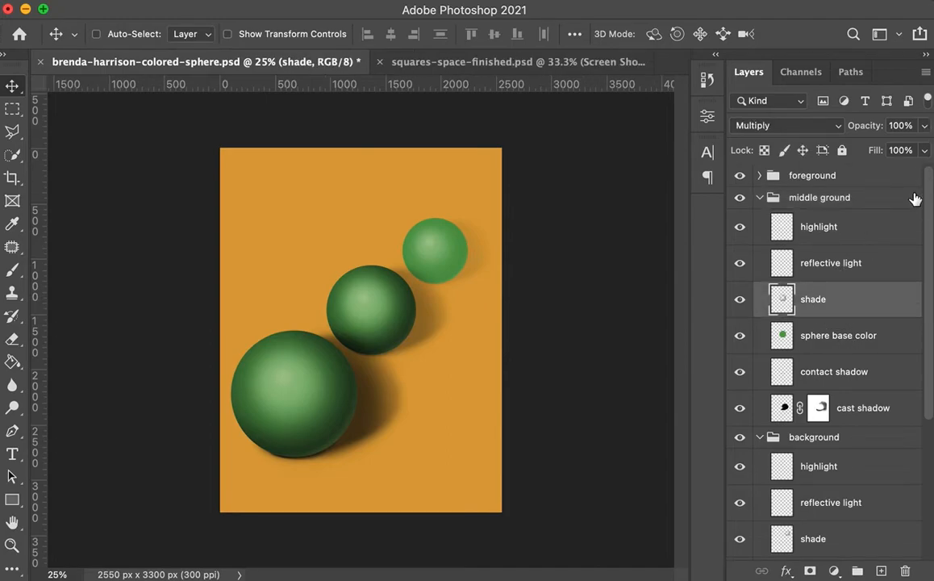
left_click(807, 375)
left_click(776, 306)
left_click(925, 131)
mouse_move(924, 149)
left_mouse_down()
mouse_move(868, 157)
mouse_move(879, 158)
left_mouse_up()
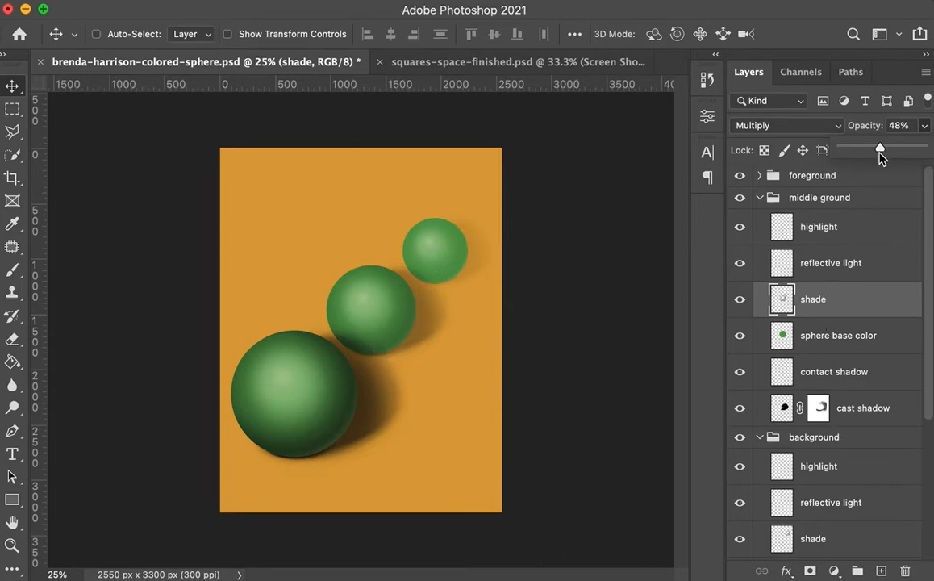
left_click(704, 282)
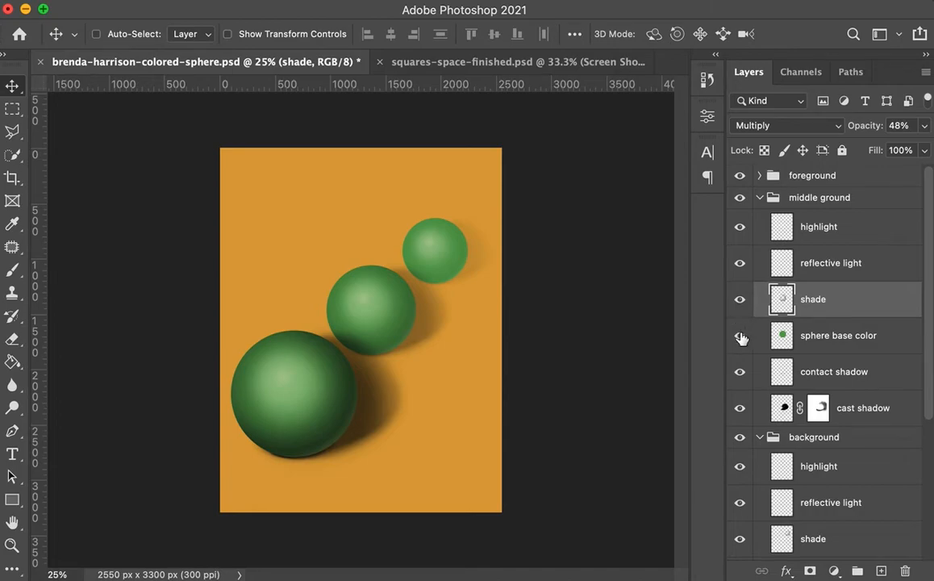
Step: Set the middle ground group's highlight layer to 50% opacity and collapse the group
left_click(835, 241)
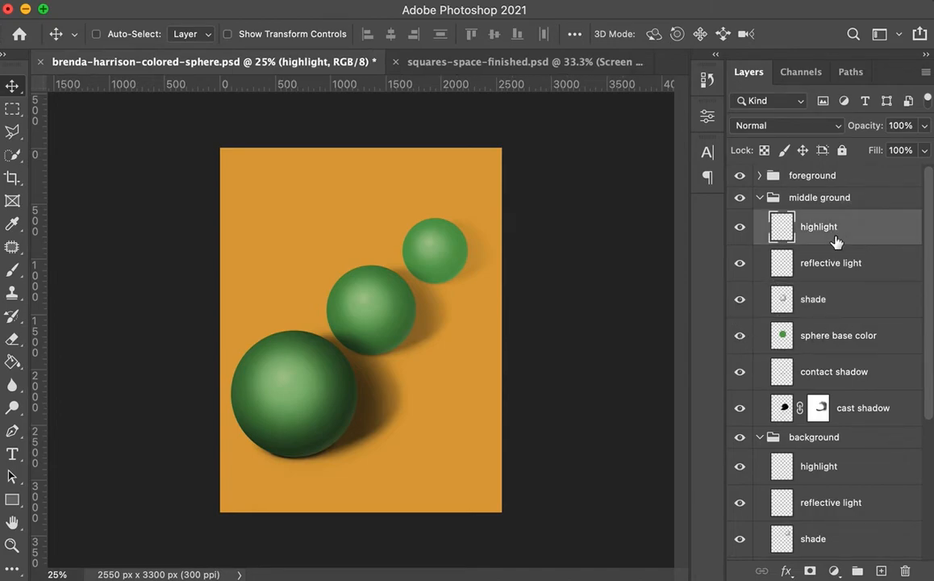
left_click(924, 126)
left_click_drag(922, 150, 882, 150)
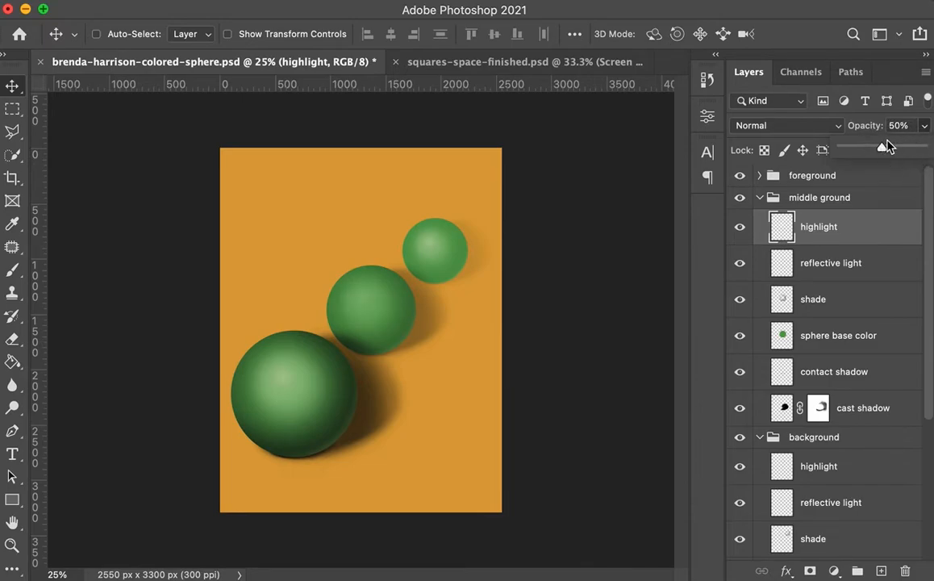
left_click(759, 197)
left_click(790, 189)
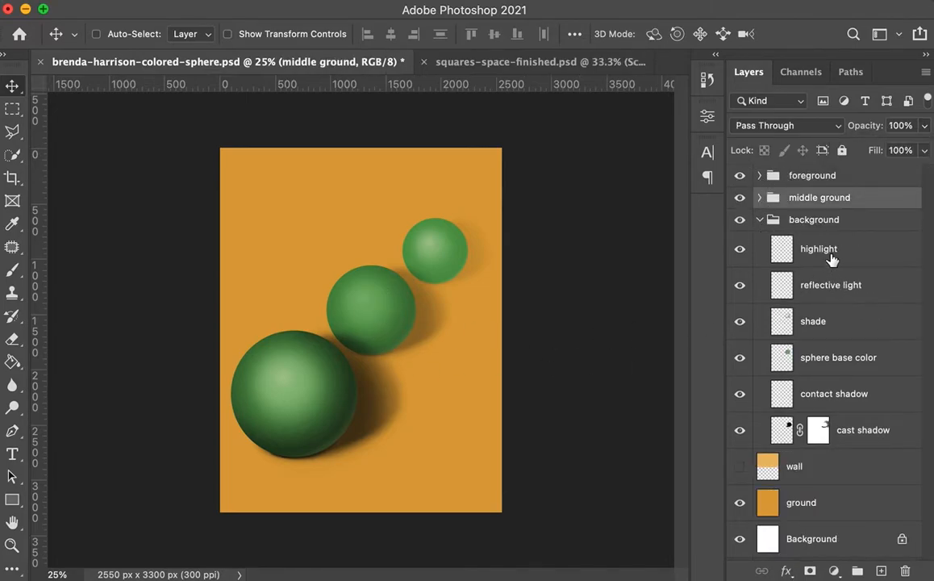
Step: Expand the middle ground group and set the background group's highlight layer to 18% opacity
left_click(759, 197)
left_click(779, 472)
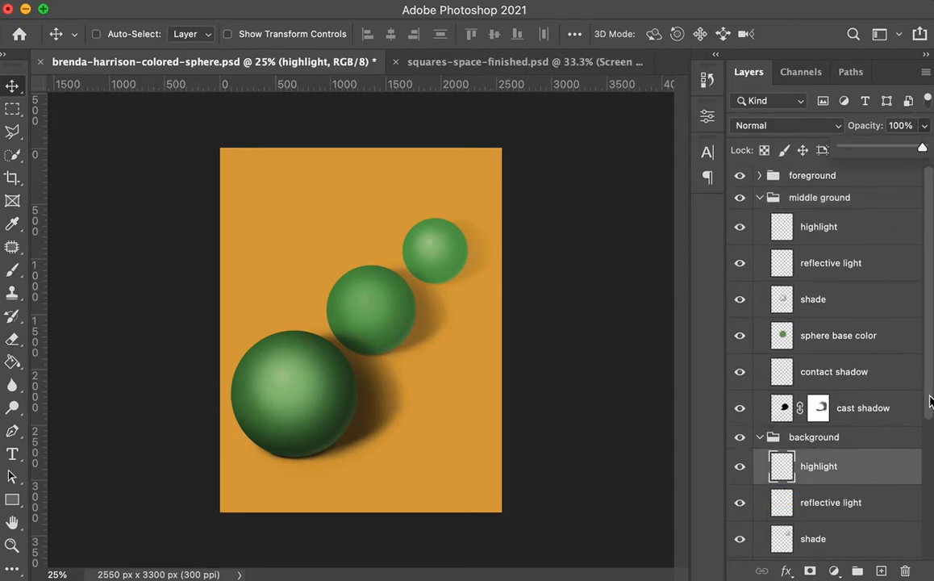
scroll(927, 468, "down", 3)
left_click(839, 428)
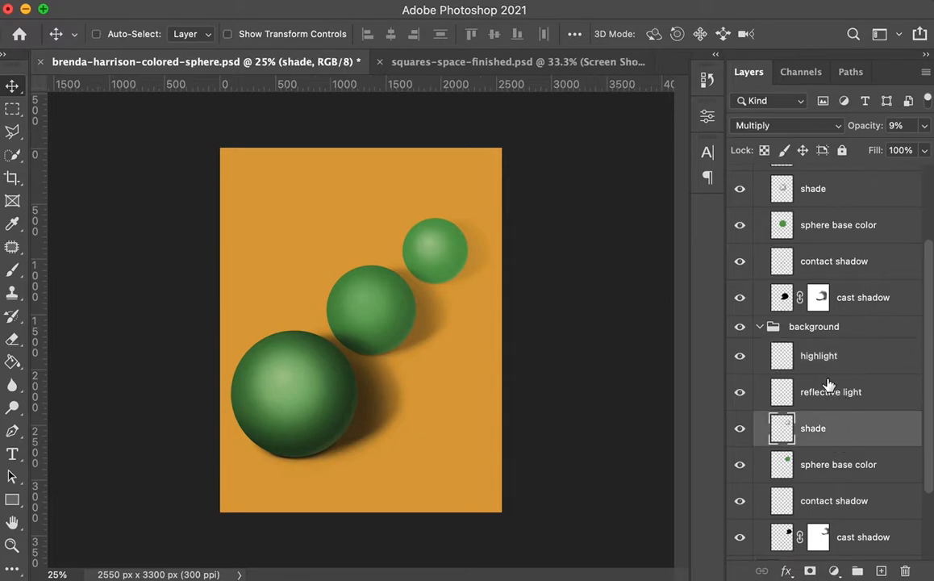
left_click(806, 355)
left_click(924, 125)
left_click_drag(924, 150, 856, 154)
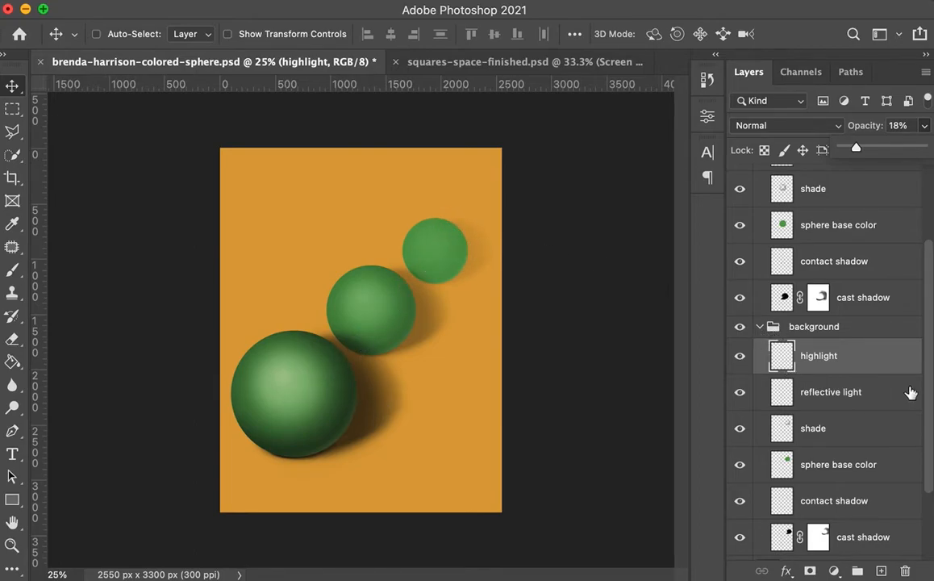
Step: Apply a Hue/Saturation adjustment with saturation -33 to the background group's sphere base color layer
left_click_drag(932, 397, 931, 518)
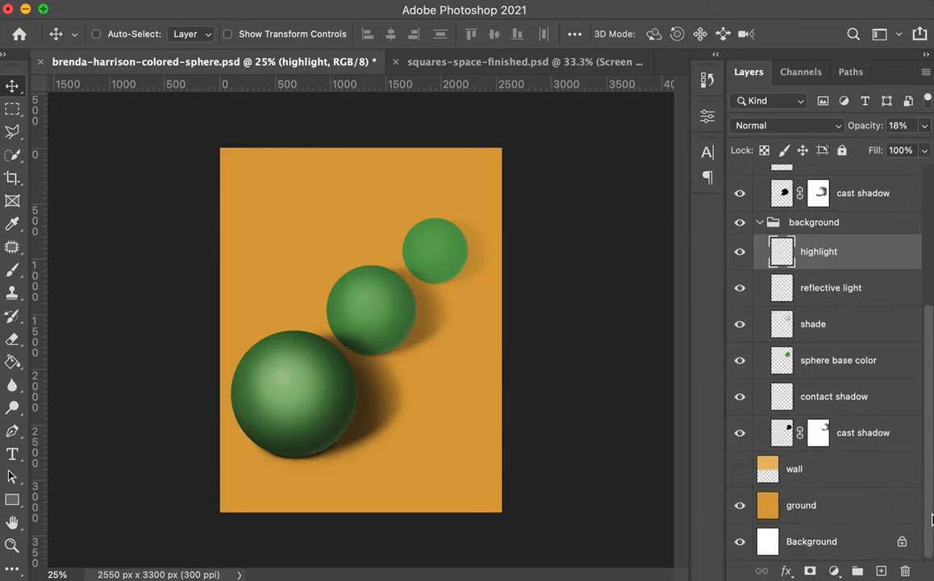
left_click(823, 370)
left_click(218, 1)
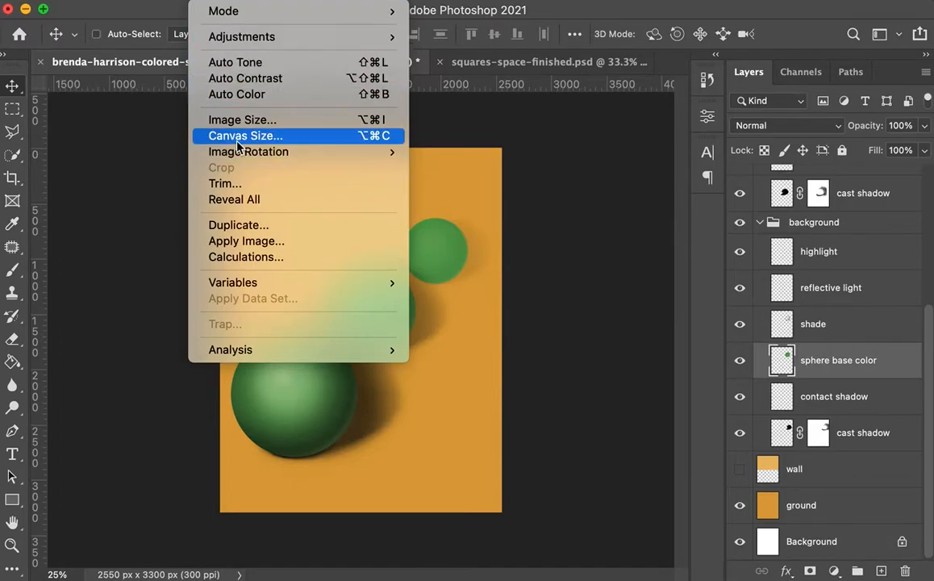
mouse_move(218, 37)
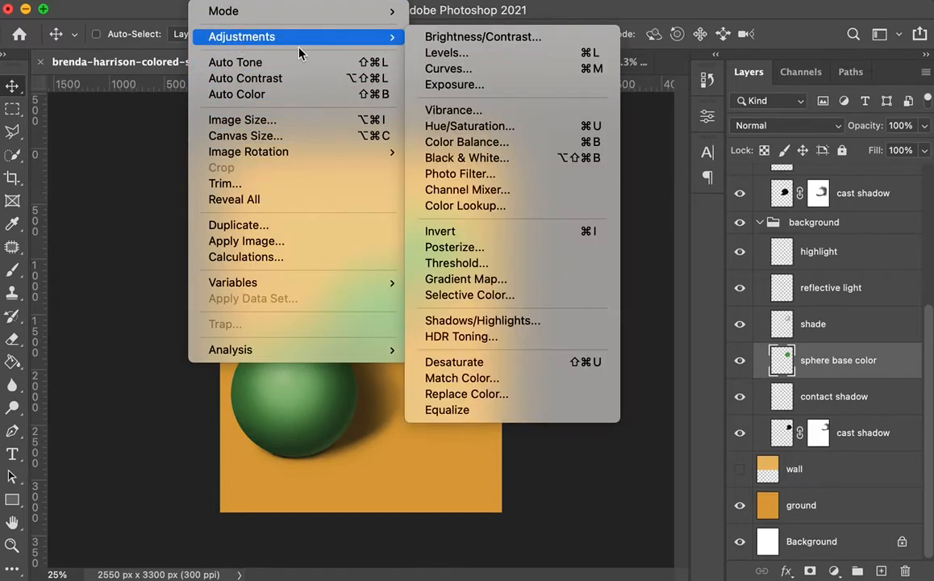
left_click(499, 126)
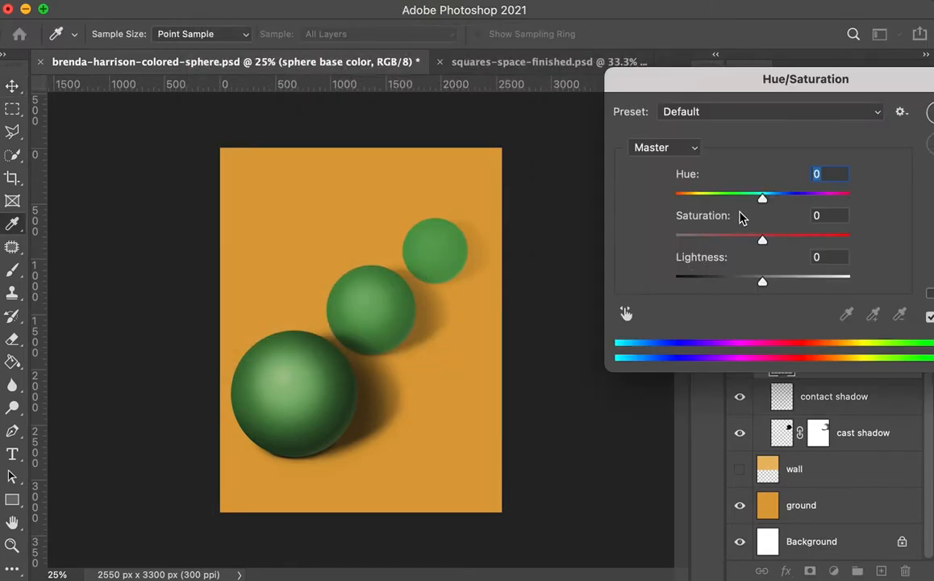
left_click_drag(762, 243, 733, 241)
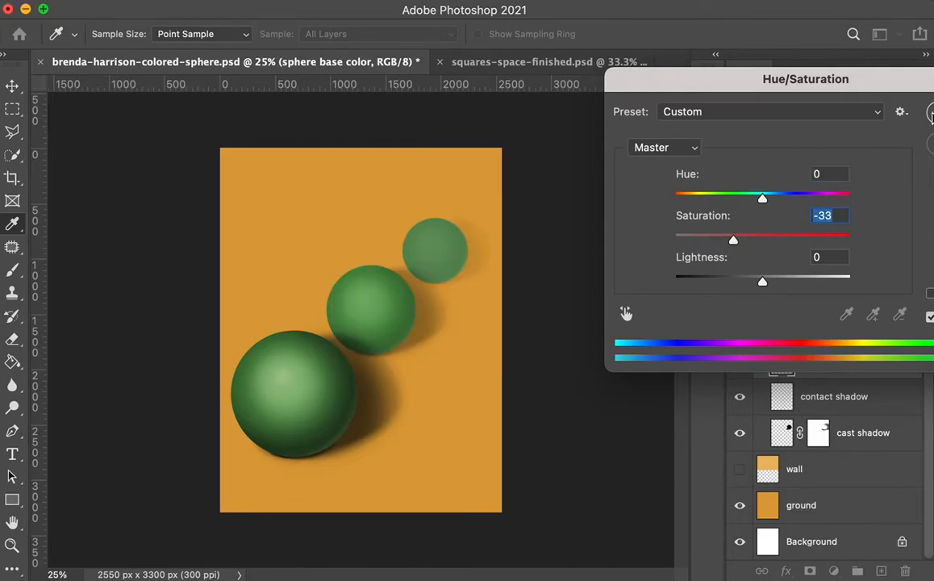
left_click(930, 115)
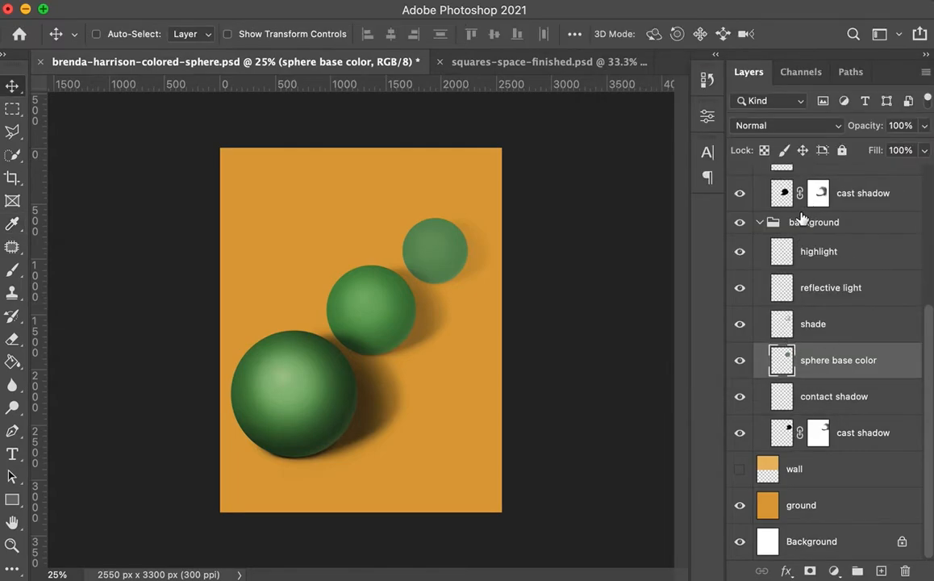
Step: Select the middle ground group's sphere base color layer
scroll(839, 314, "up", 2)
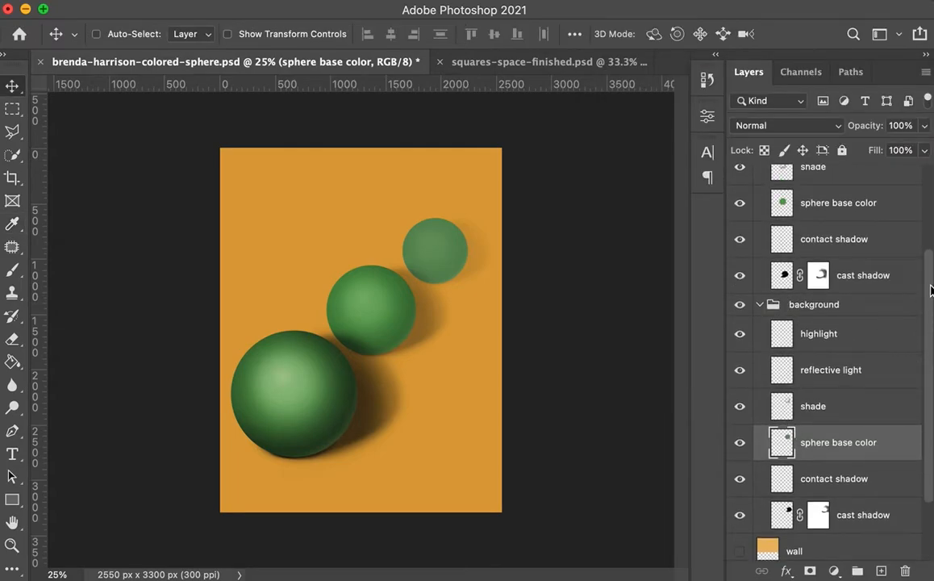
left_click(852, 206)
left_click(213, 2)
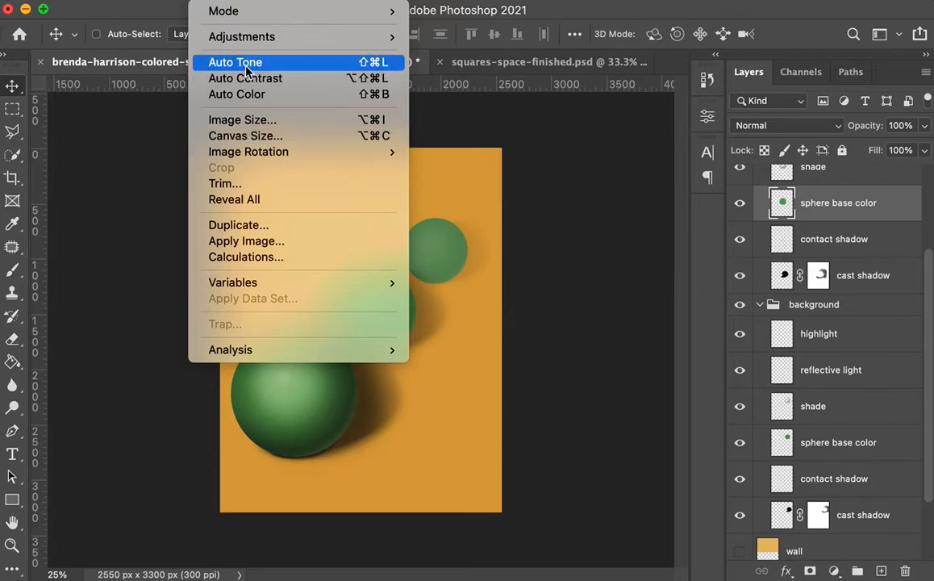
mouse_move(244, 36)
left_click(454, 110)
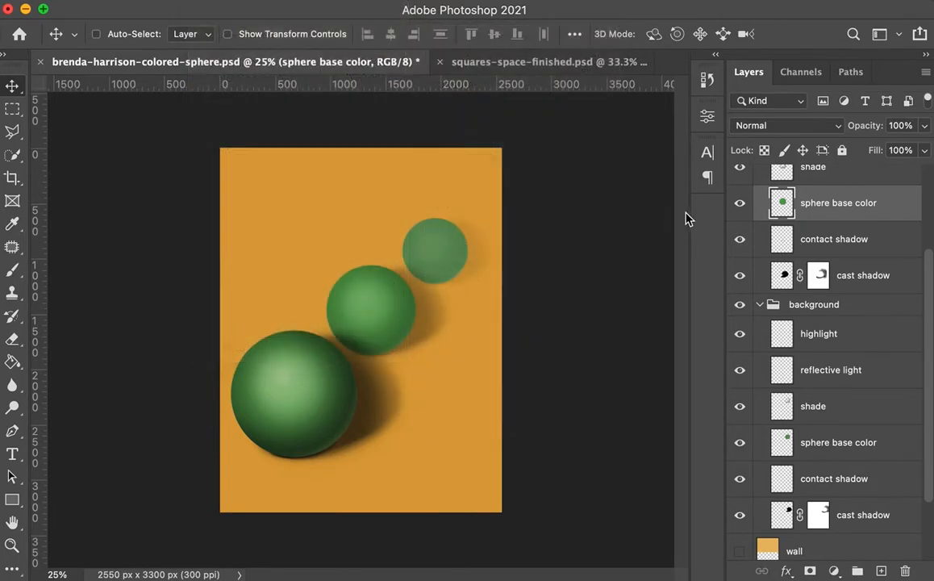
left_click(730, 250)
Step: Apply a Hue/Saturation adjustment to the middle ground group's sphere base color layer, lowering its saturation slightly below -9
left_click(211, 2)
mouse_move(227, 38)
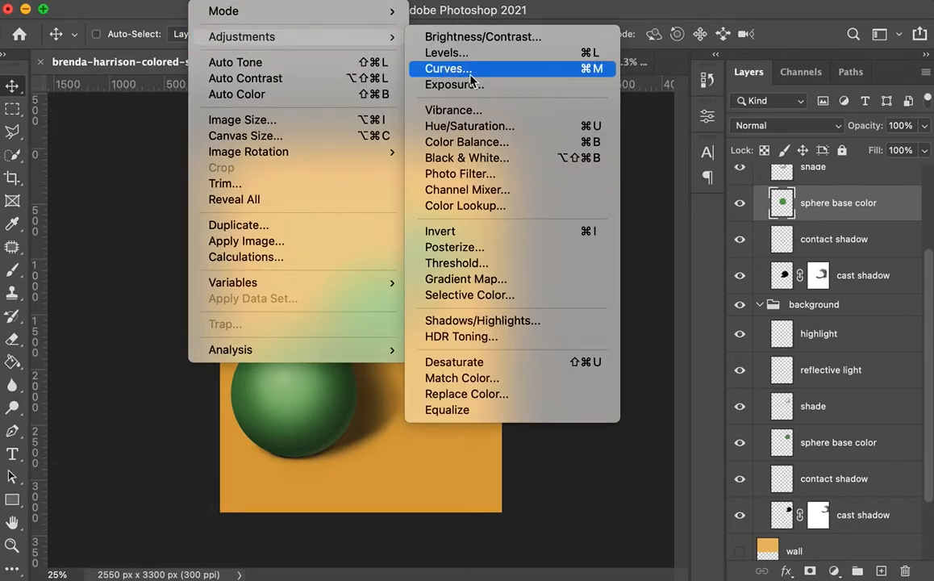
left_click(480, 125)
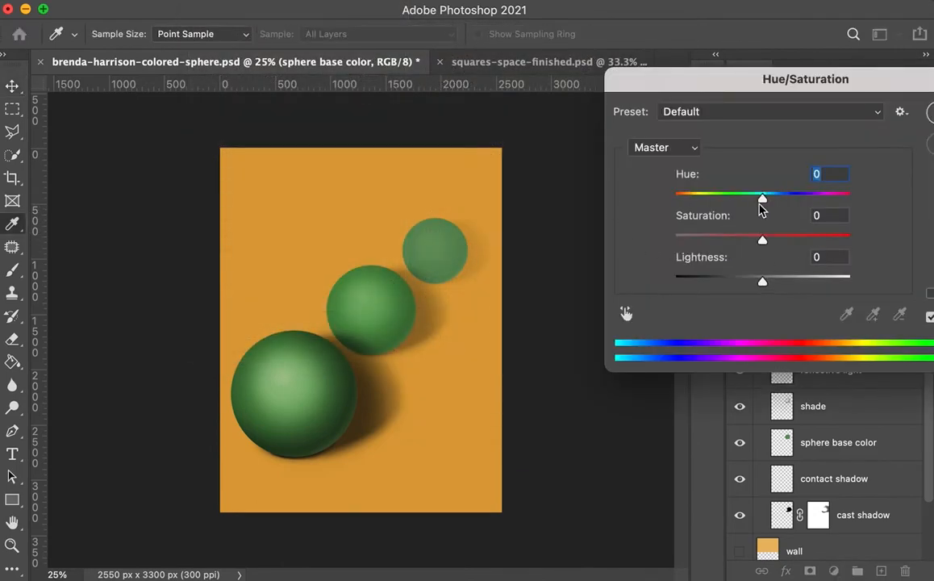
mouse_move(764, 247)
left_mouse_down()
mouse_move(721, 243)
mouse_move(755, 245)
left_mouse_up()
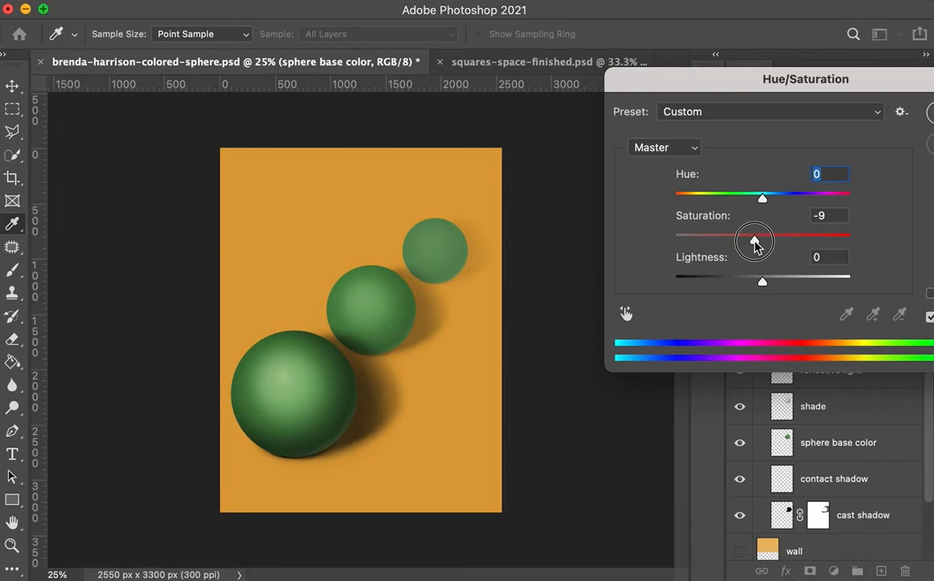
left_click_drag(754, 242, 751, 237)
left_click(932, 115)
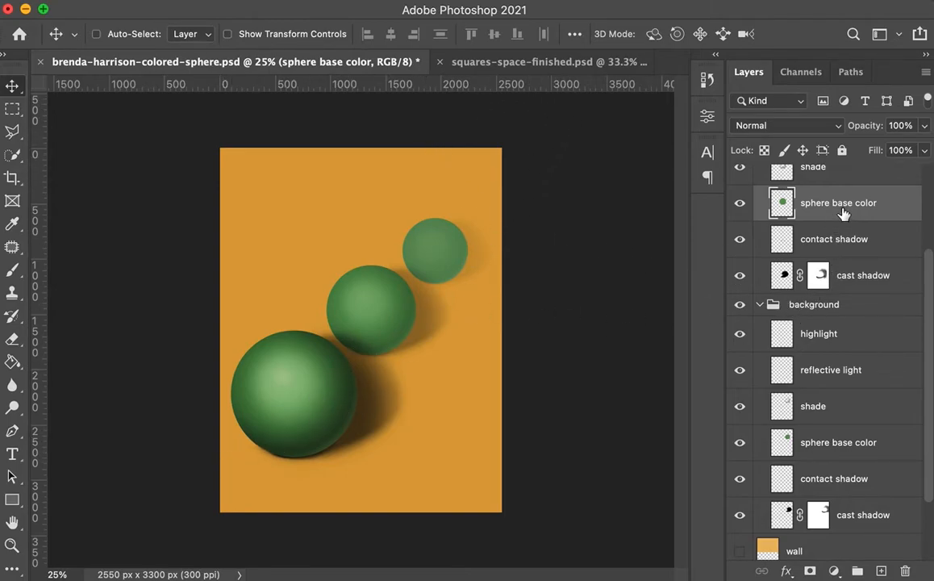
Step: Shift the hue of the background group's sphere base color layer by +10 with a Hue/Saturation adjustment
scroll(839, 274, "up", 1)
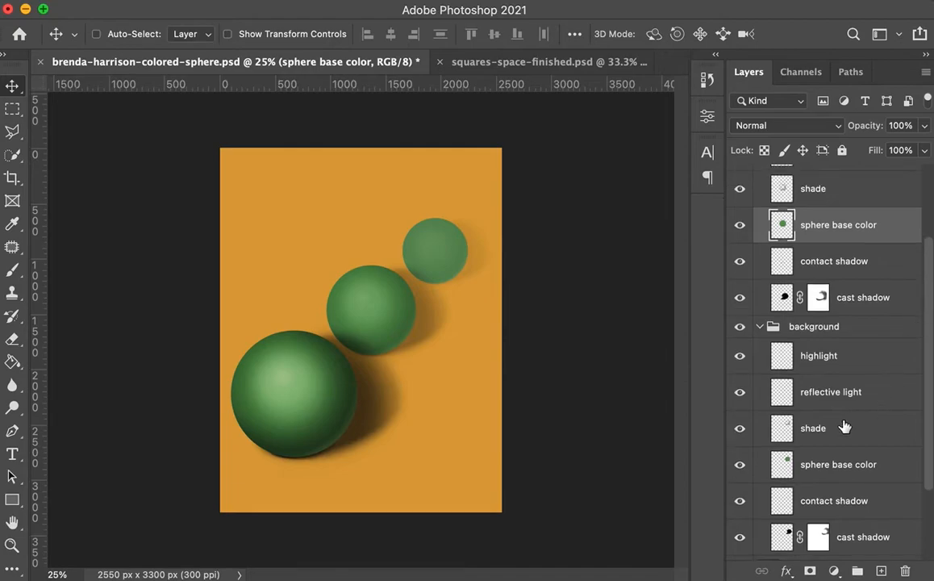
left_click(776, 470)
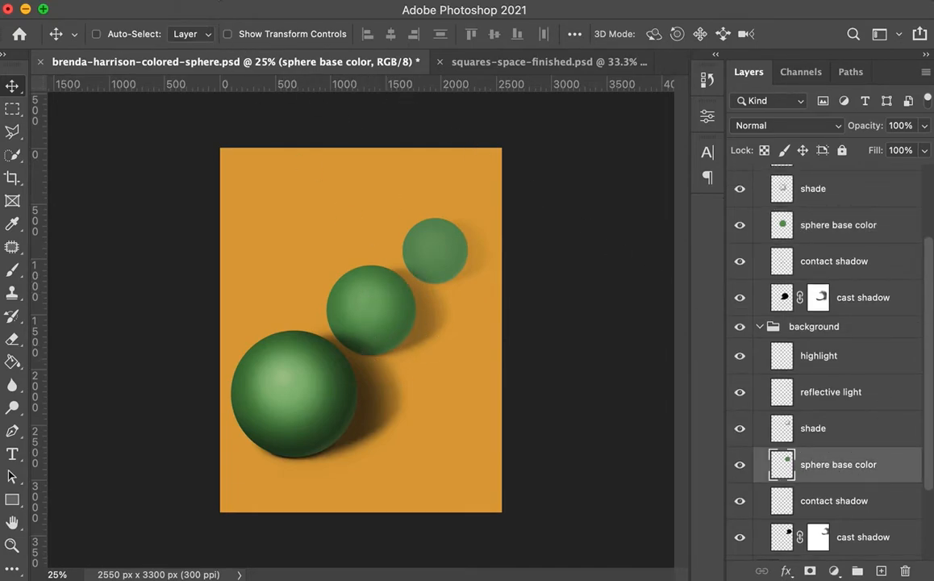
left_click(217, 2)
mouse_move(371, 38)
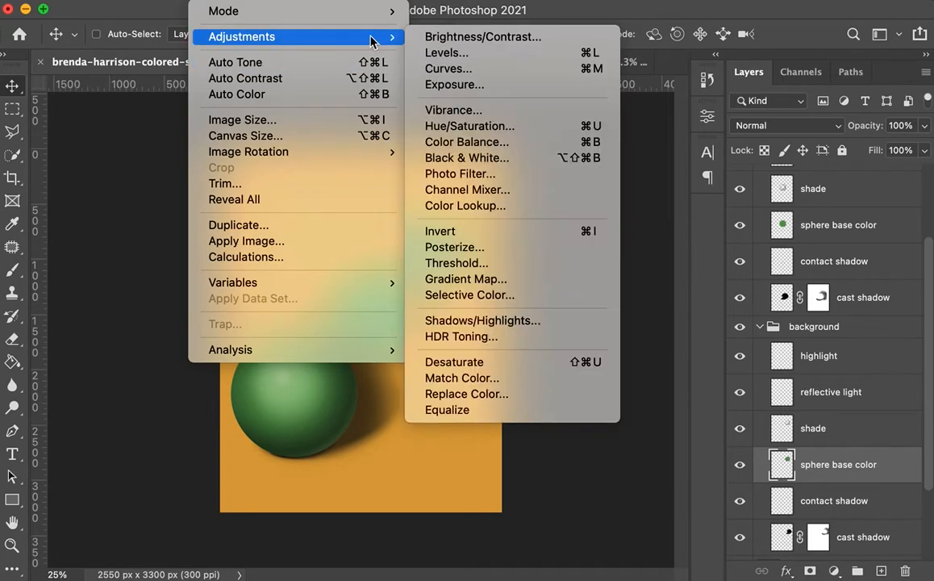
left_click(472, 127)
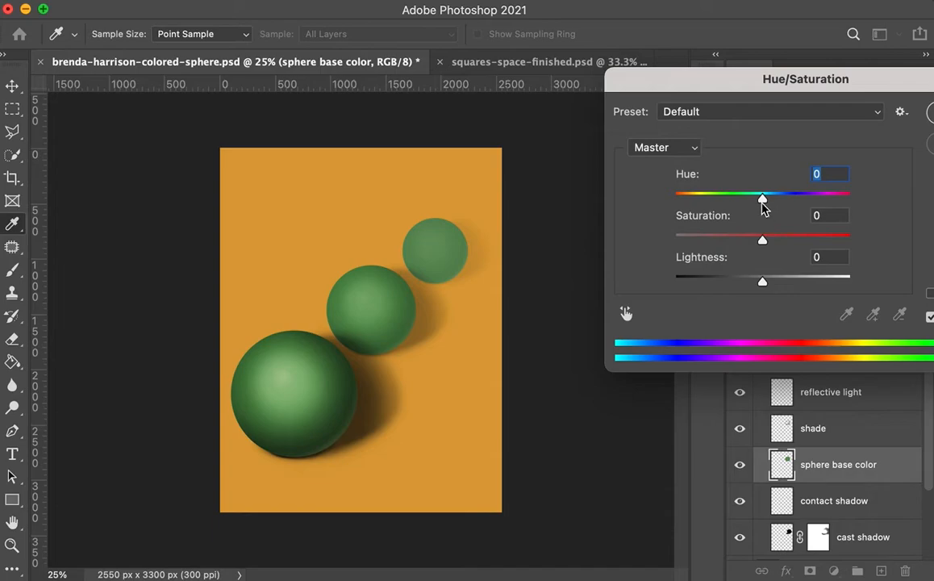
left_click_drag(763, 81, 673, 189)
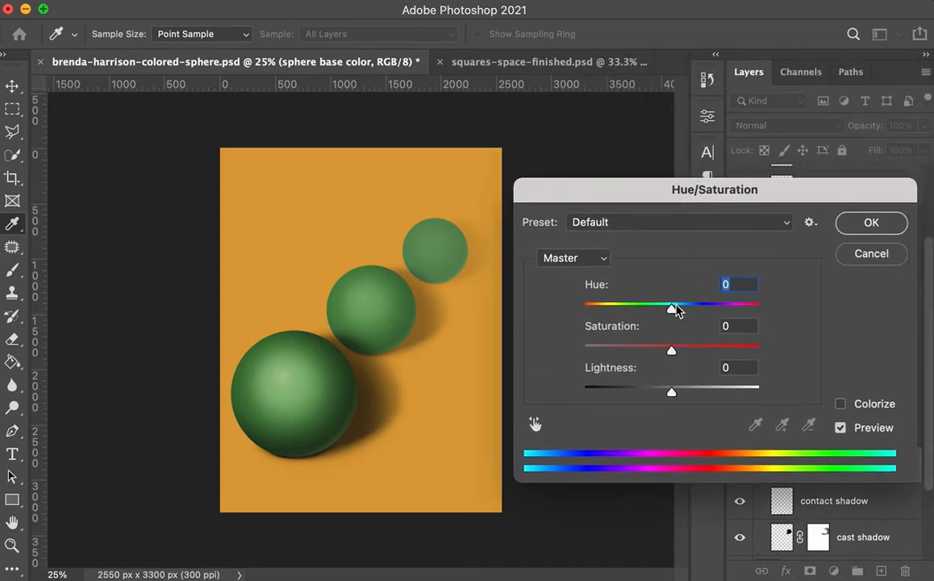
left_click(673, 315)
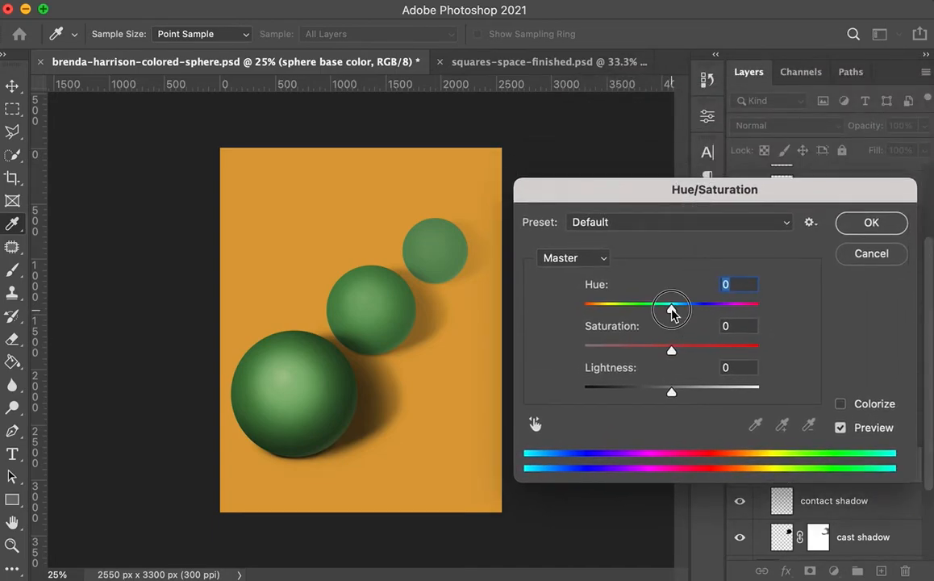
left_click_drag(673, 313, 679, 313)
left_click(747, 284)
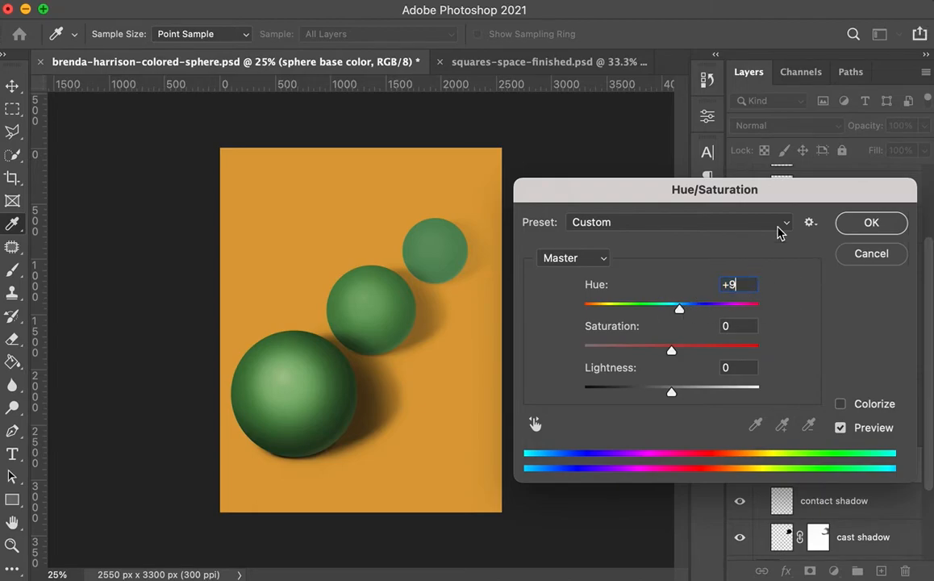
type("10")
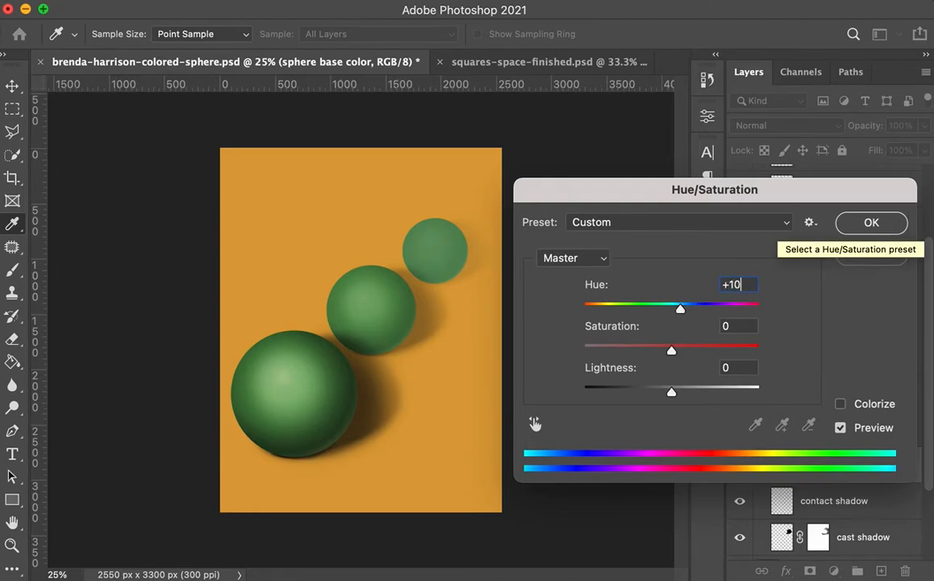
key("Return")
Step: Shift the hue of the middle ground group's sphere base color layer by 5 with a Hue/Saturation adjustment
left_click(774, 219)
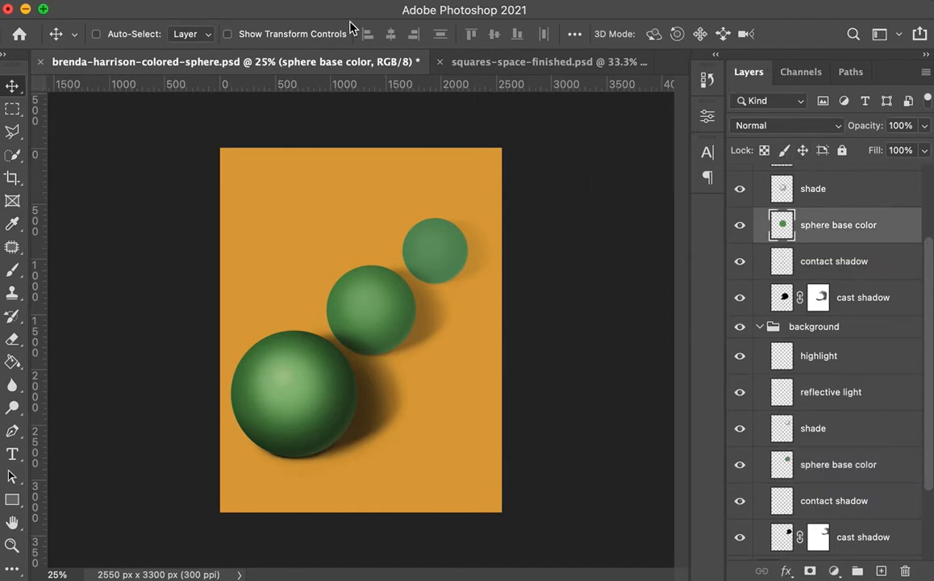
left_click(211, 2)
mouse_move(224, 37)
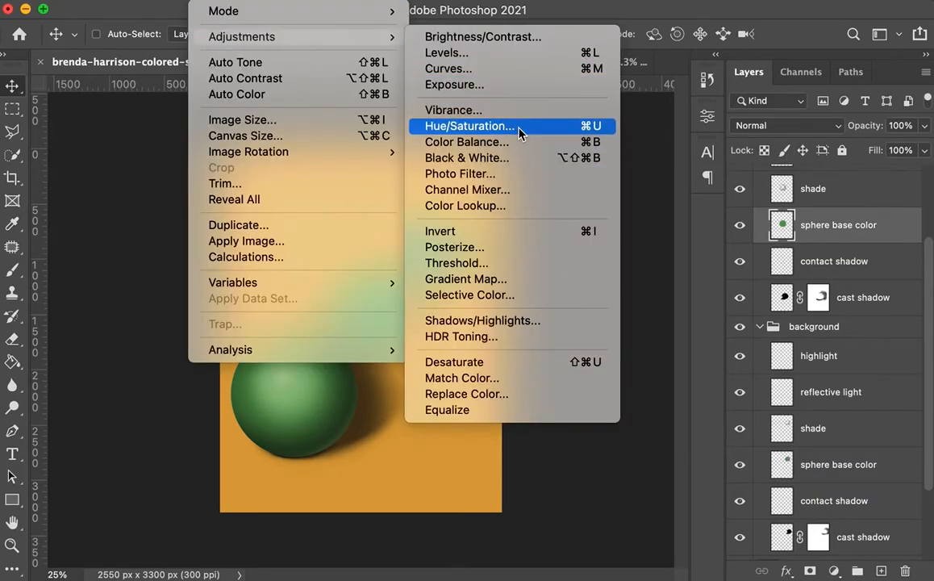
left_click(555, 128)
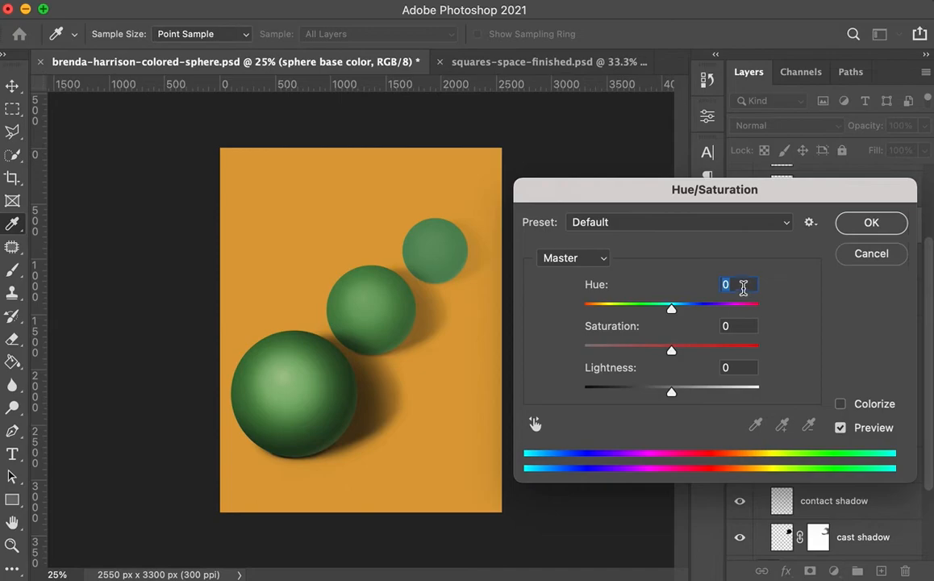
type("5")
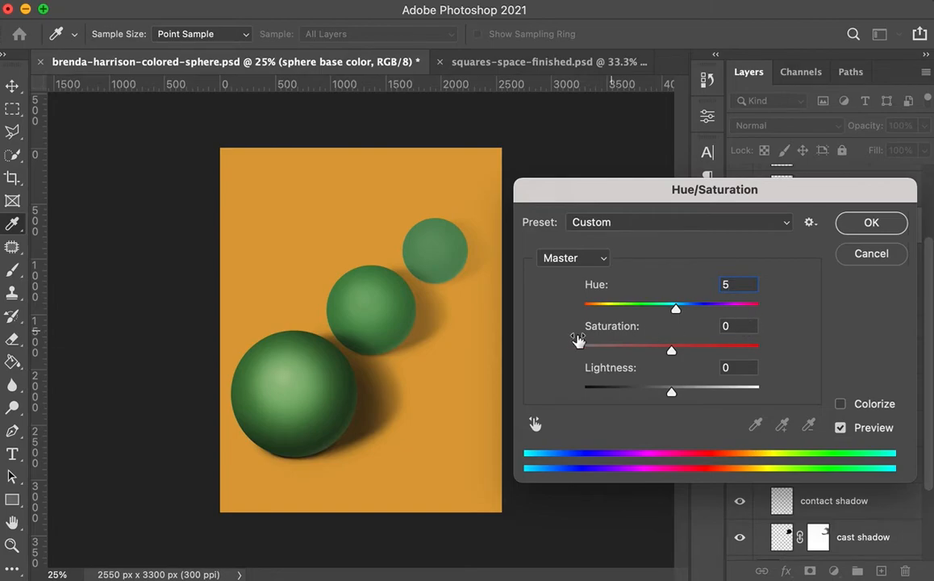
left_click(871, 223)
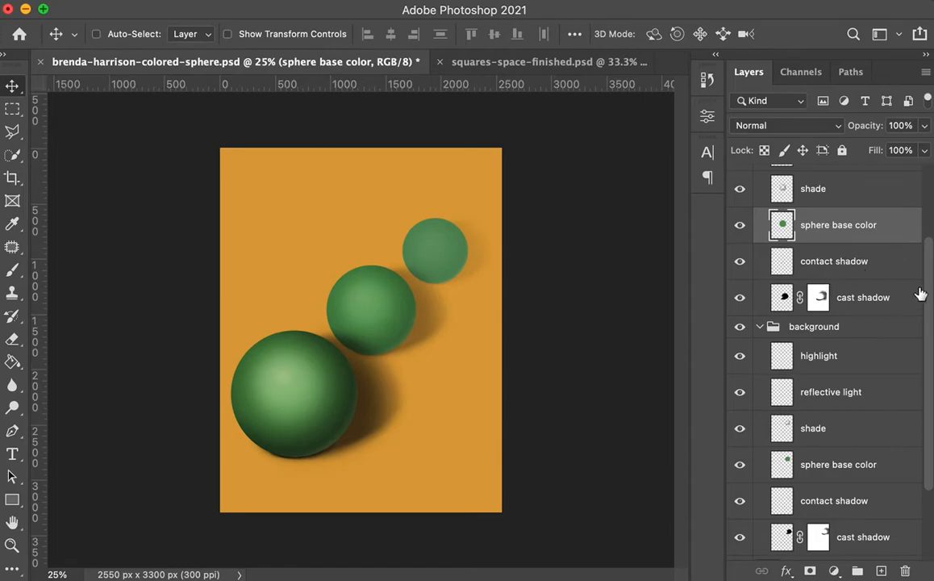
Step: Shift the hue of the background group's cast shadow layer slightly toward cooler tones with a Hue/Saturation adjustment
left_click_drag(929, 298, 928, 227)
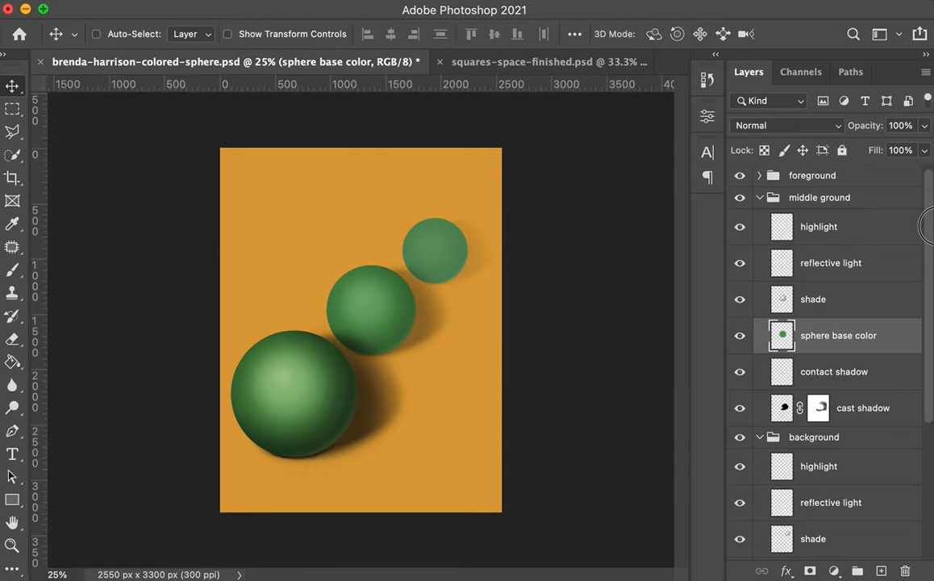
left_click_drag(928, 227, 927, 342)
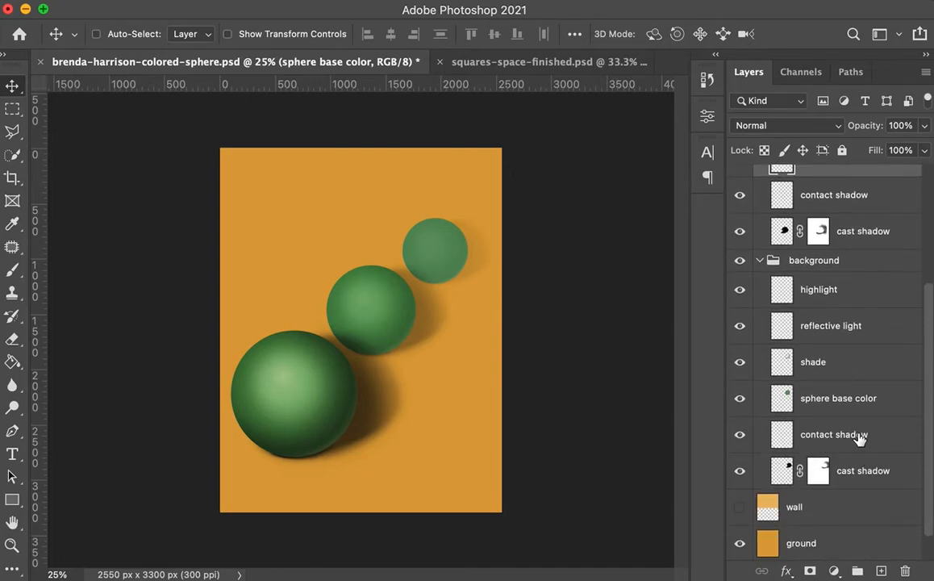
left_click(810, 474)
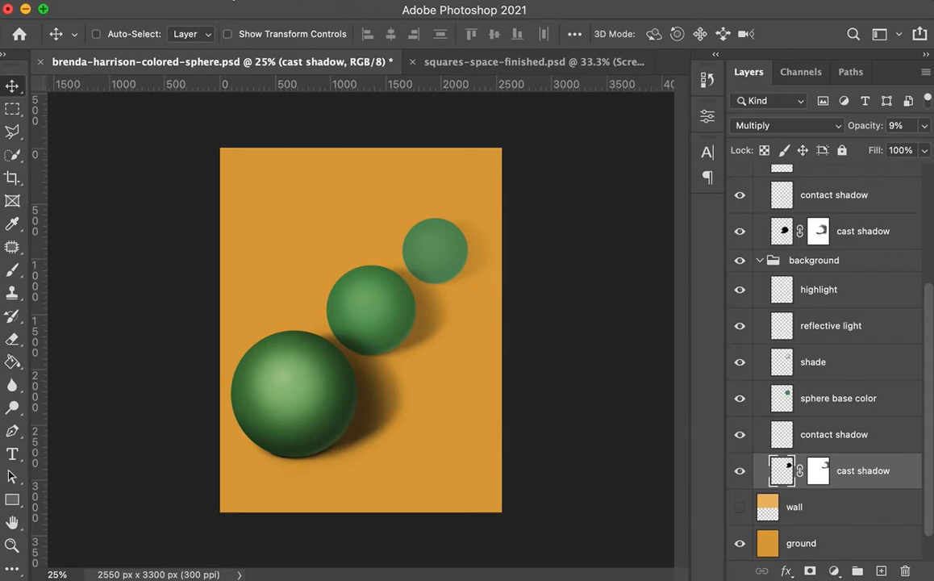
left_click(231, 1)
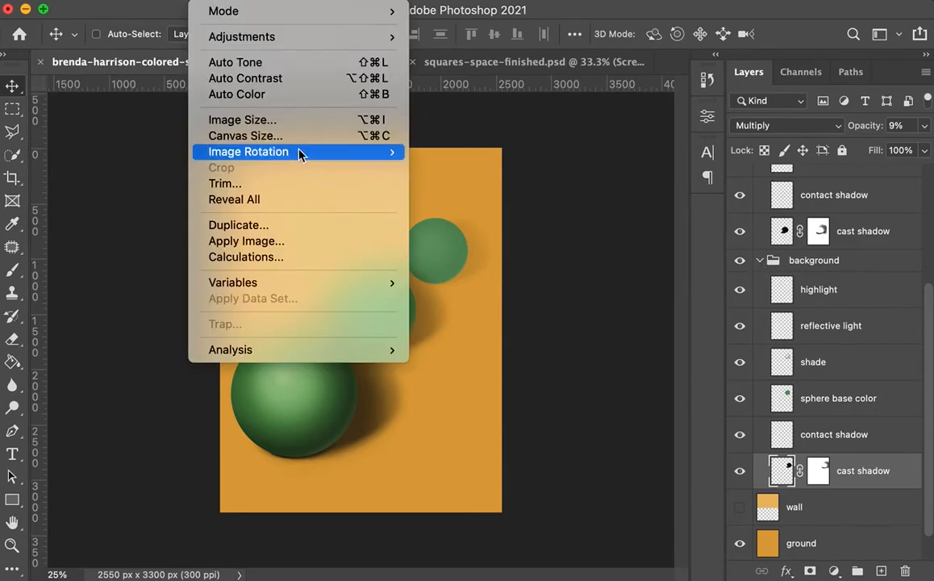
mouse_move(264, 35)
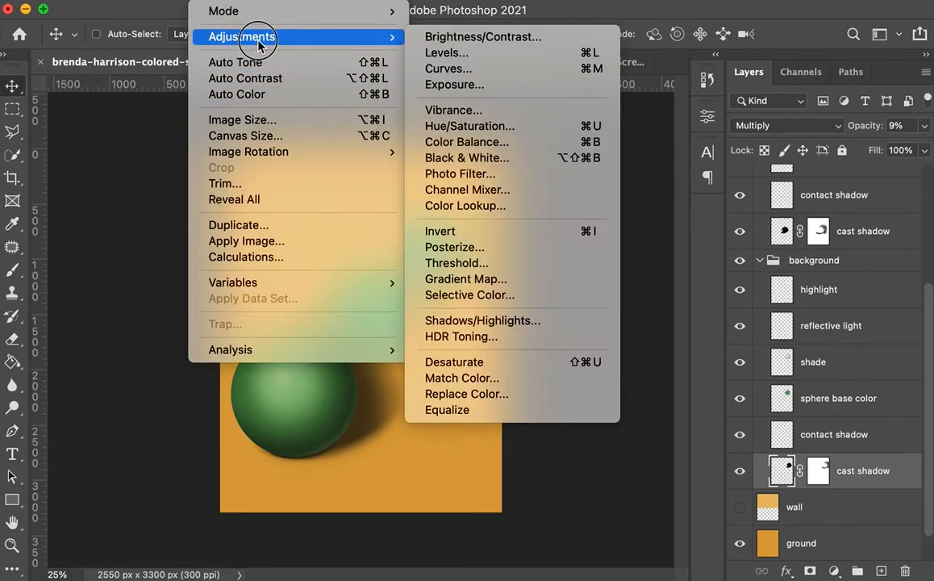
left_click(512, 129)
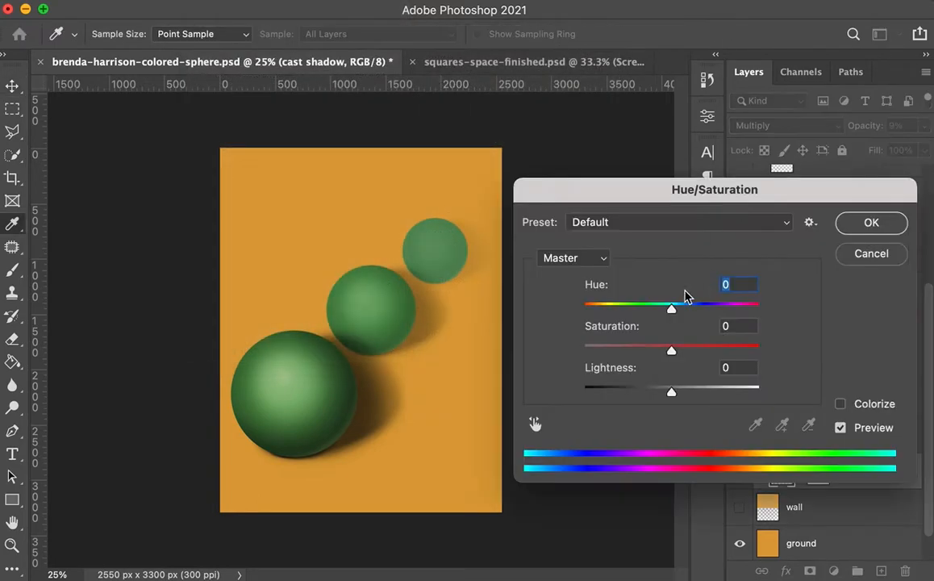
mouse_move(672, 312)
left_mouse_down()
mouse_move(781, 325)
mouse_move(577, 311)
mouse_move(690, 313)
mouse_move(686, 321)
left_mouse_up()
left_click(865, 229)
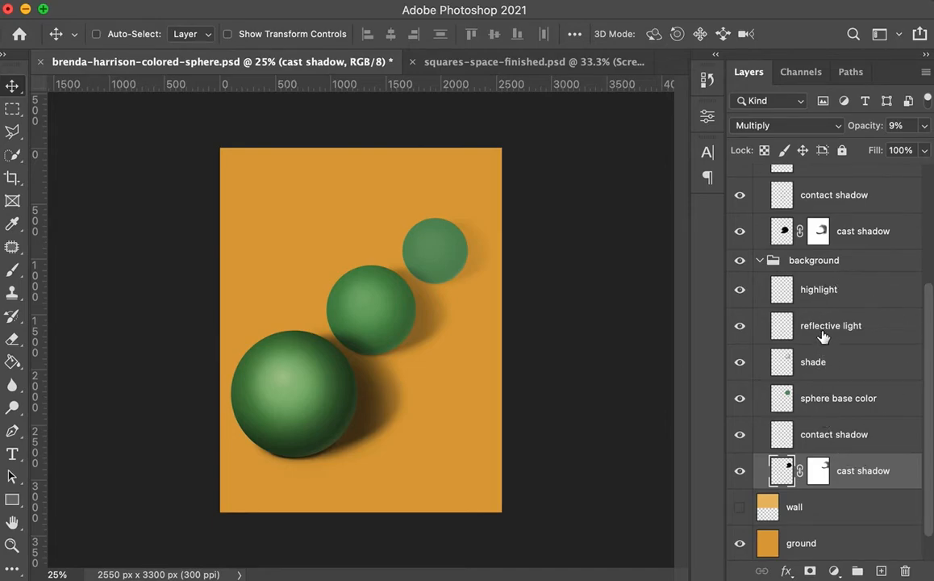
Step: Shift the hue of the background group's reflective light layer slightly in the positive direction with a Hue/Saturation adjustment
left_click(762, 326)
left_click(738, 327)
left_click(738, 326)
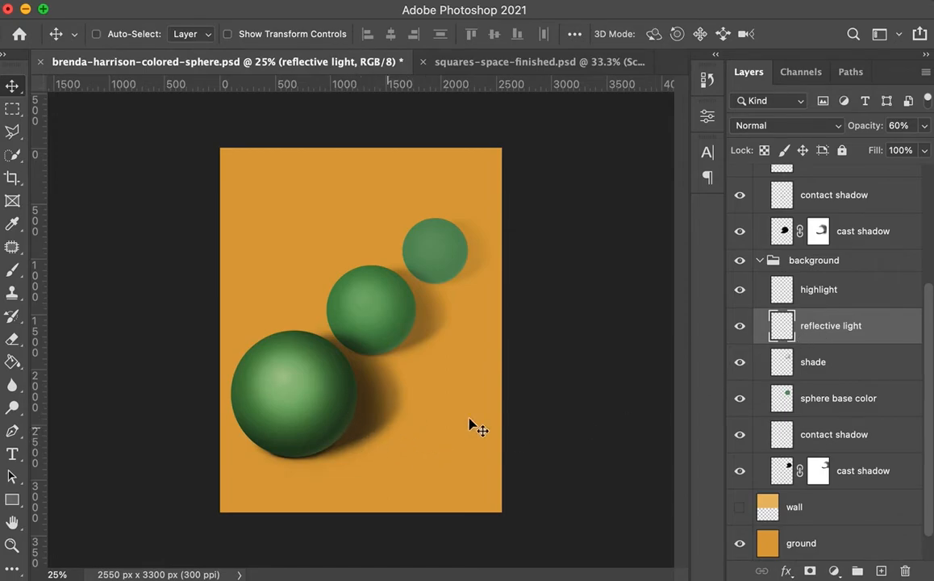
left_click(229, 2)
mouse_move(242, 36)
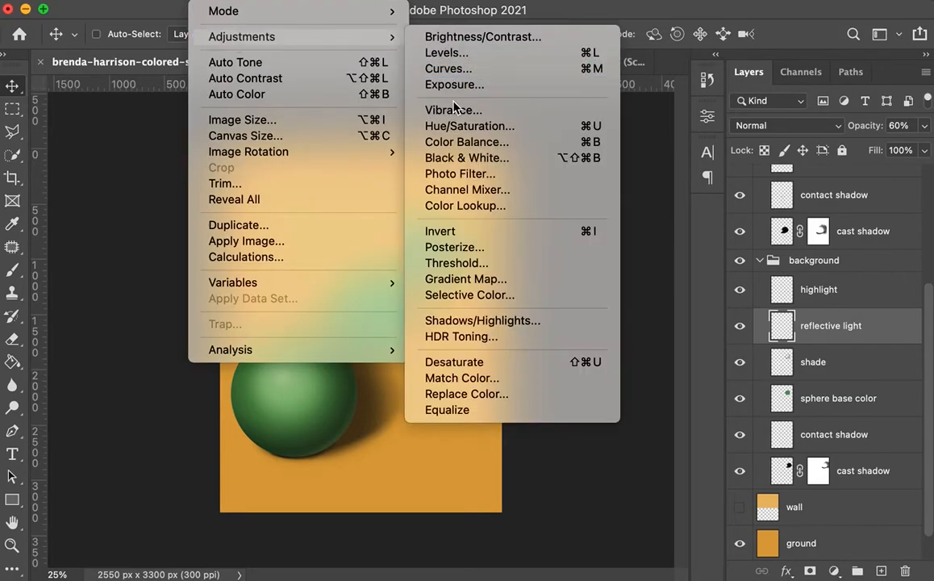
left_click(456, 126)
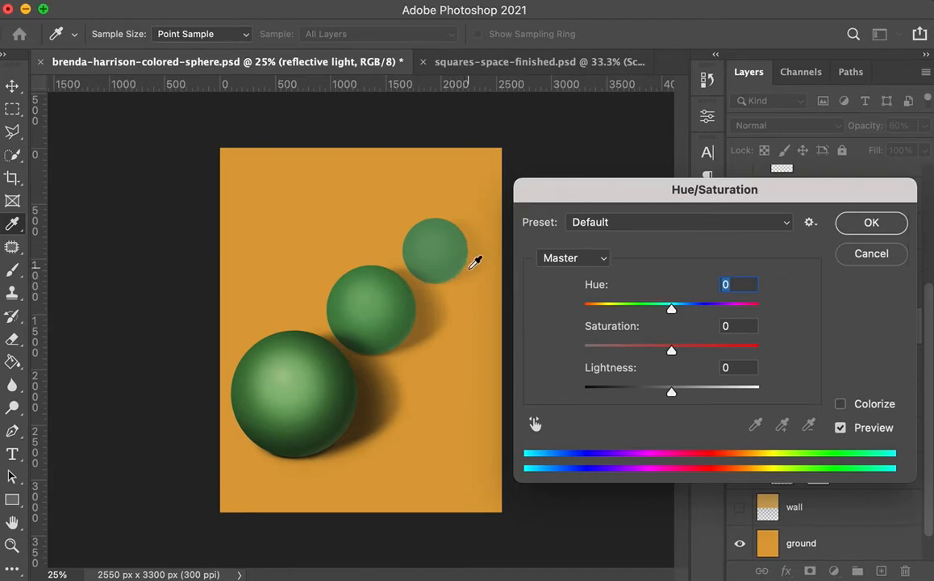
left_click_drag(671, 312, 679, 313)
left_click(868, 223)
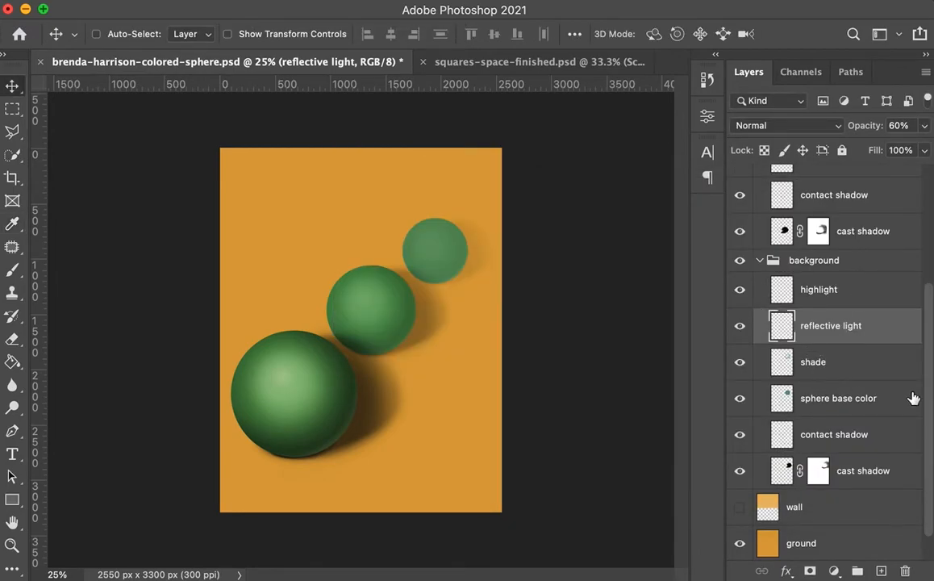
Step: Shift the hue of the middle ground group's cast shadow layer by 5 with a Hue/Saturation adjustment
scroll(930, 383, "up", 3)
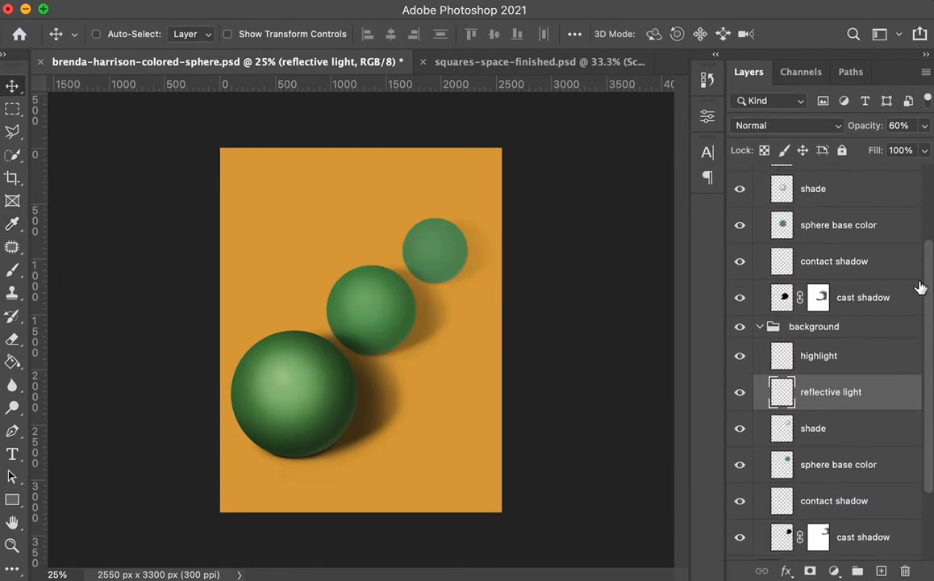
scroll(929, 287, "up", 3)
left_click(813, 365)
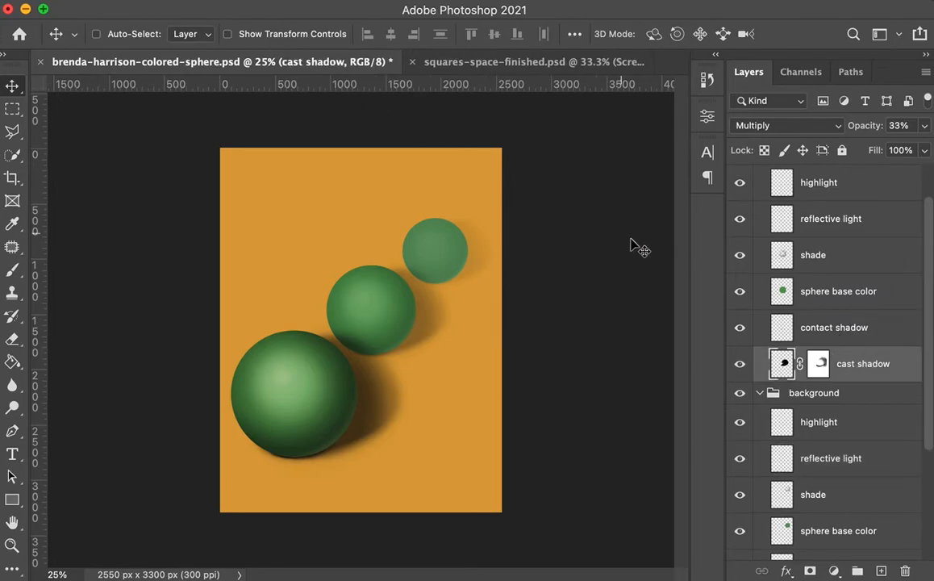
key("super+u")
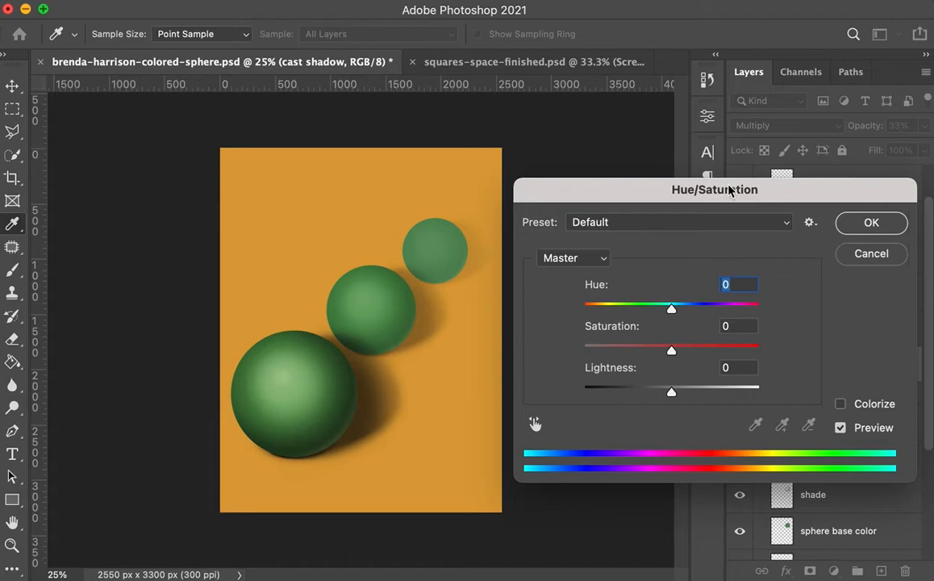
mouse_move(671, 309)
left_mouse_down()
mouse_move(686, 313)
mouse_move(674, 307)
left_mouse_up()
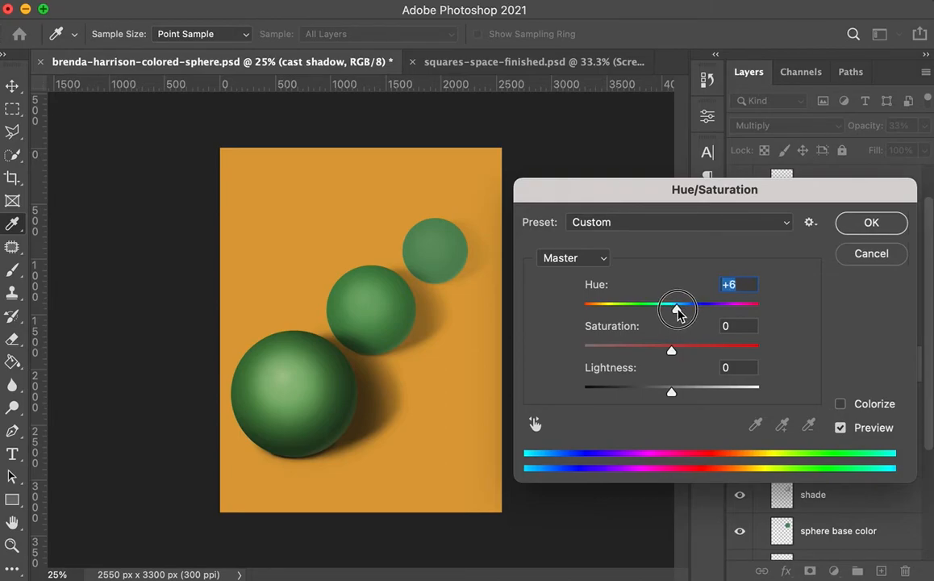
left_click(740, 291)
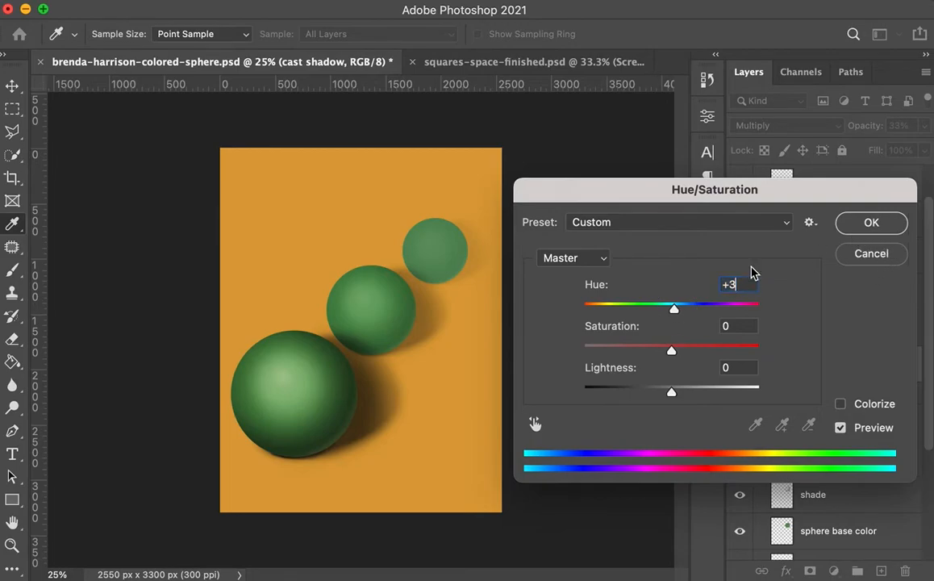
type("5")
key("Return")
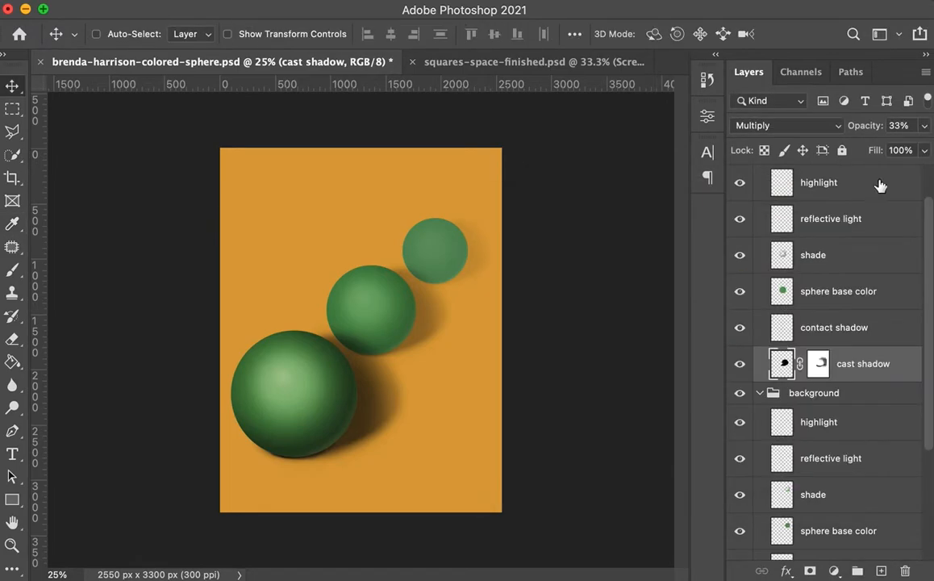
Step: Shift the hue of the middle ground group's reflective light layer by +5 with a Hue/Saturation adjustment
left_click(830, 228)
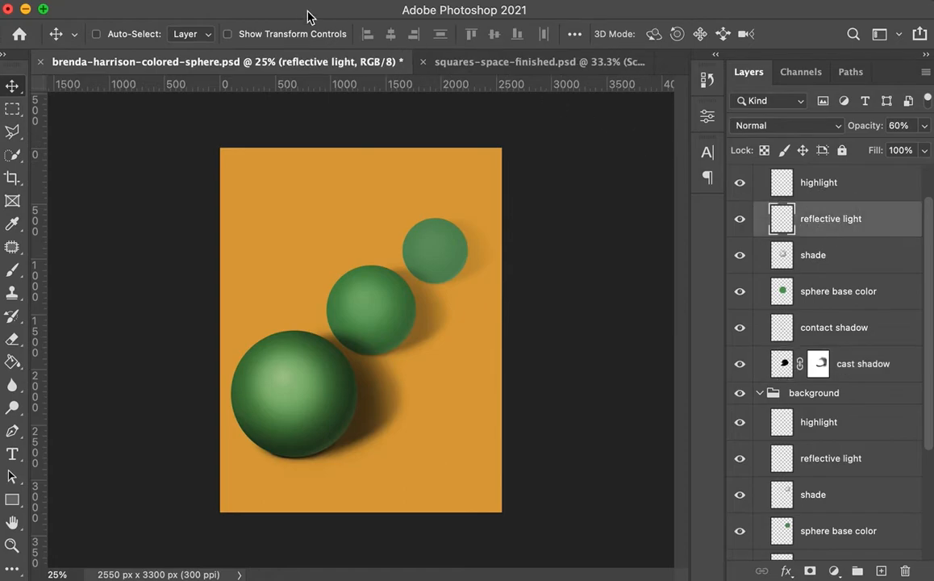
key("super+u")
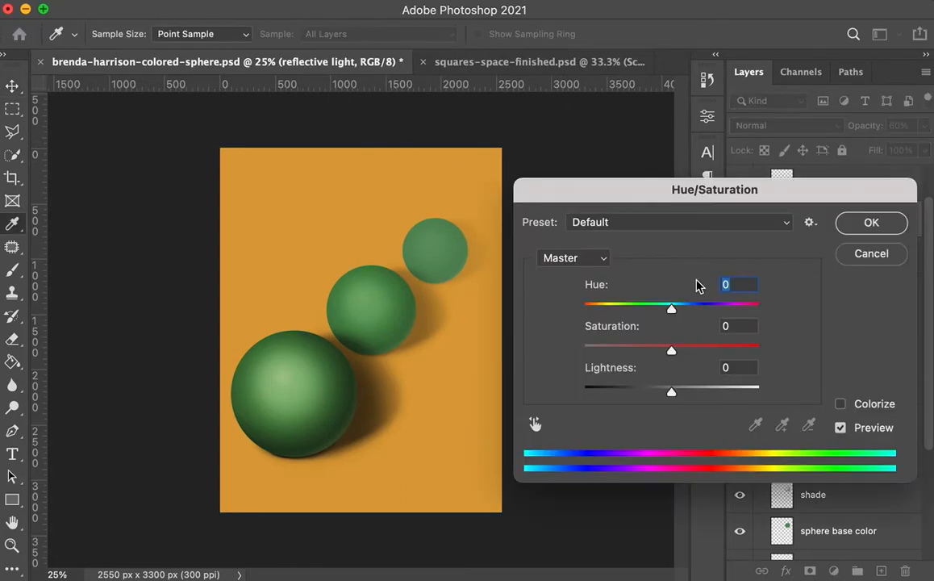
left_click_drag(669, 306, 676, 312)
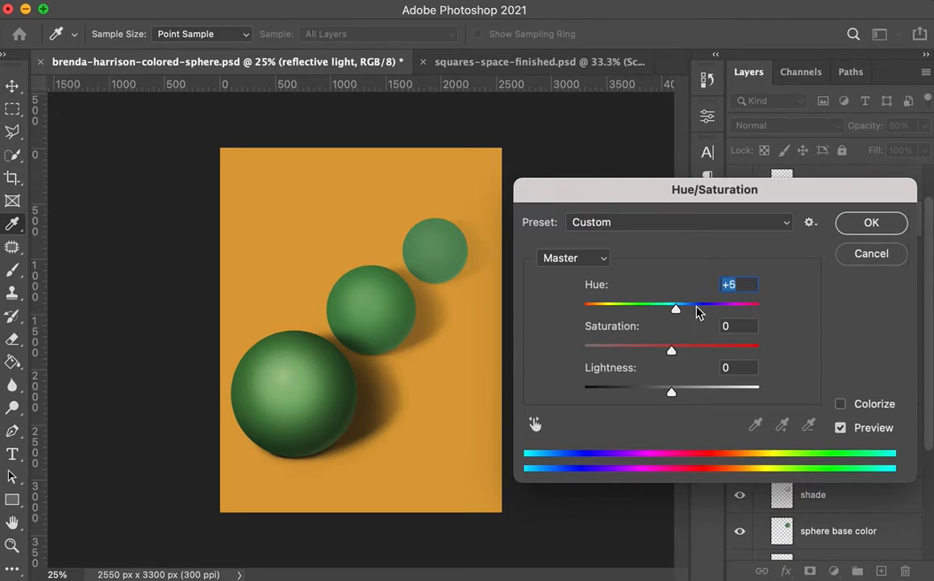
left_click(858, 230)
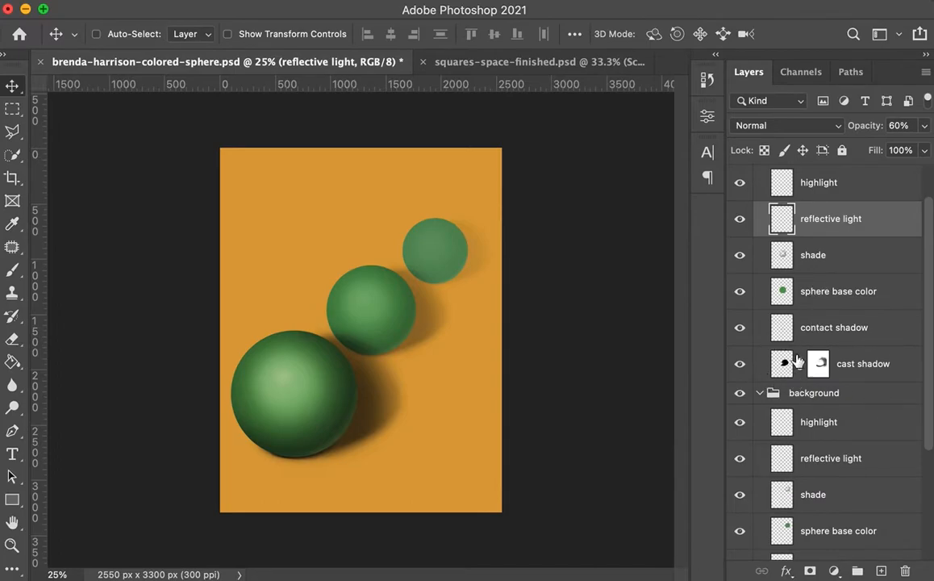
Step: Collapse the background and middle ground layer groups
left_click(759, 392)
left_click(771, 197)
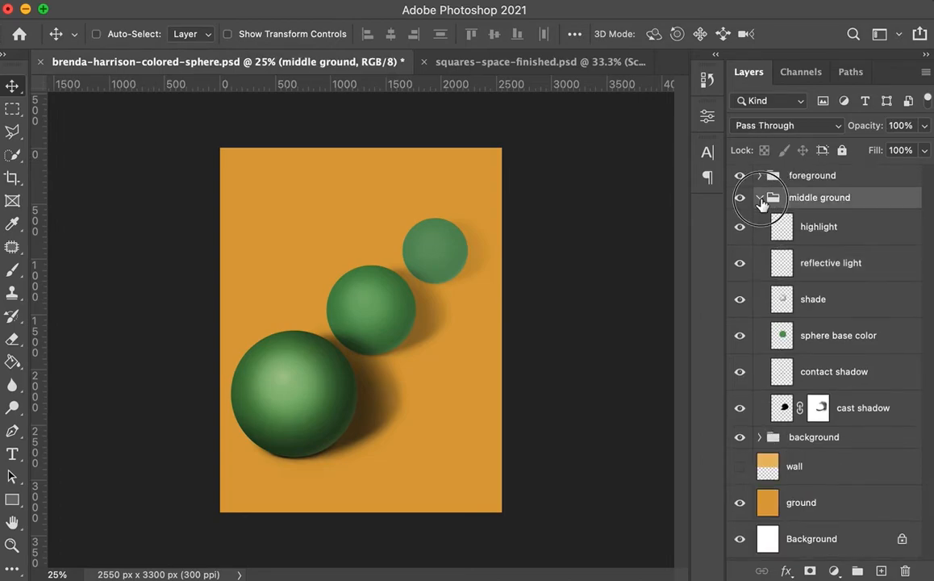
left_click(759, 197)
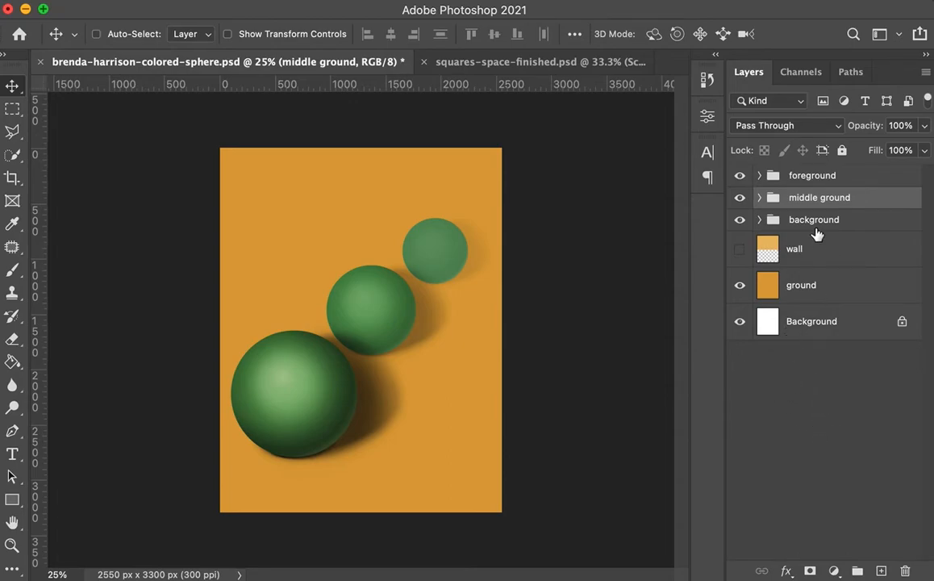
Step: Select the layer mask of the background group's cast shadow and set the Brush tool's hardness to 0%
left_click(759, 220)
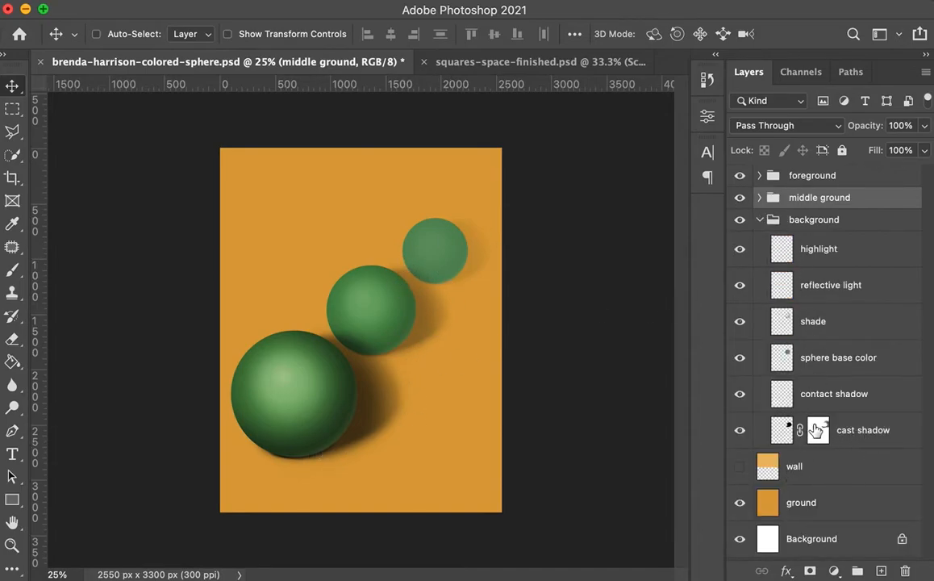
left_click(818, 430)
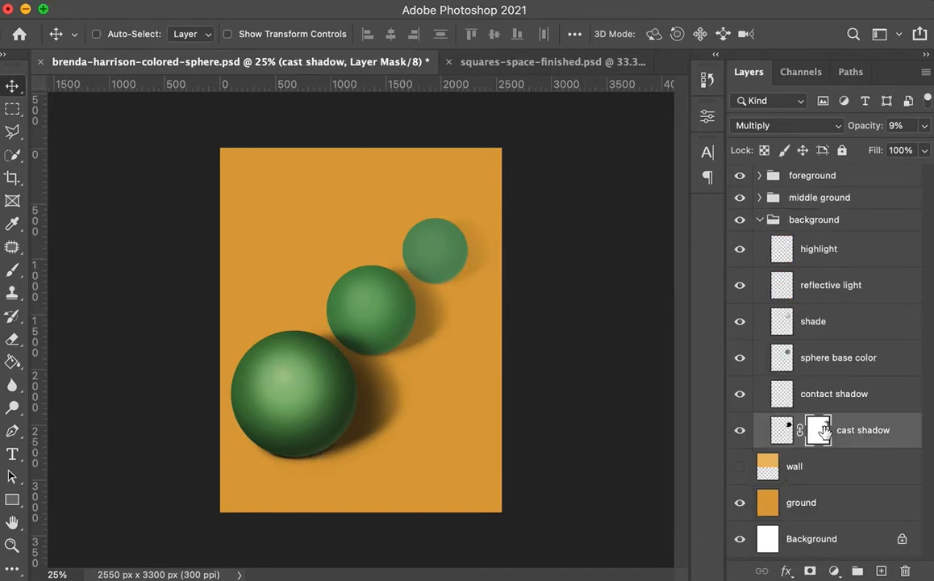
left_click(12, 269)
left_click(118, 35)
left_click_drag(153, 133, 94, 130)
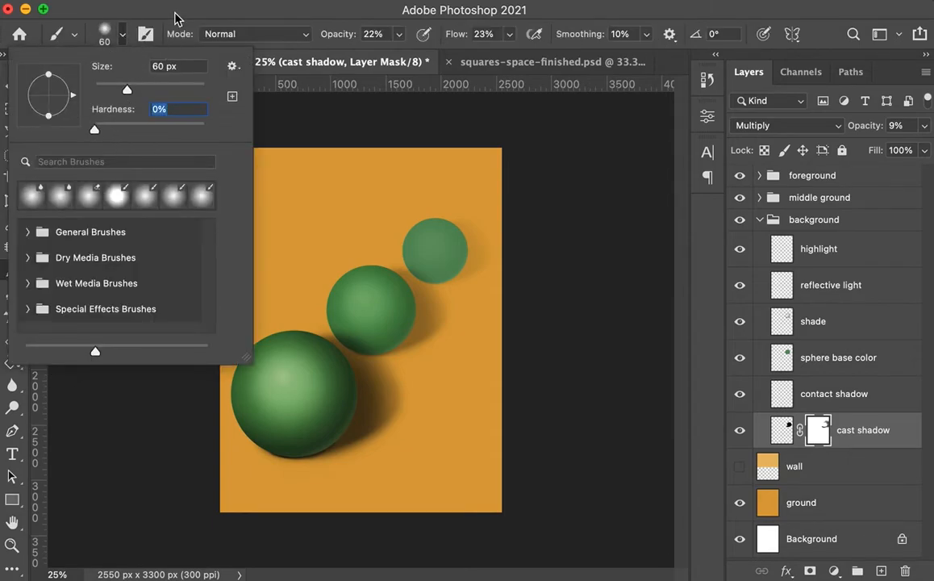
left_click(168, 9)
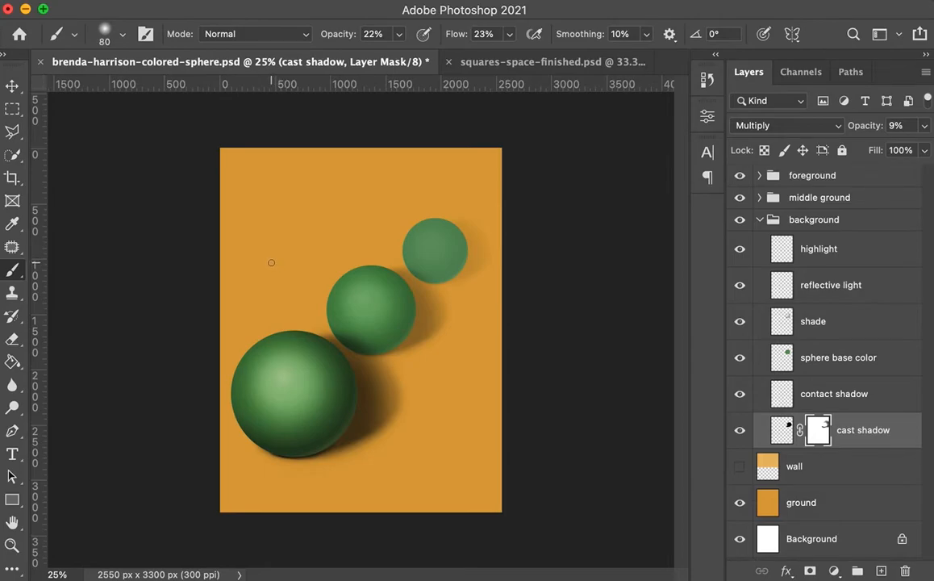
Step: Soften the background sphere's cast shadow by painting on its layer mask with a large soft brush, varying the size between 400 and 800 px
key("bracketright")
key("bracketright")
key("bracketright")
key("bracketright")
key("bracketright")
key("bracketright")
key("bracketright")
key("bracketright")
key("bracketright")
key("bracketright")
key("bracketright")
key("bracketleft")
key("bracketleft")
key("bracketleft")
key("bracketleft")
key("bracketleft")
key("bracketleft")
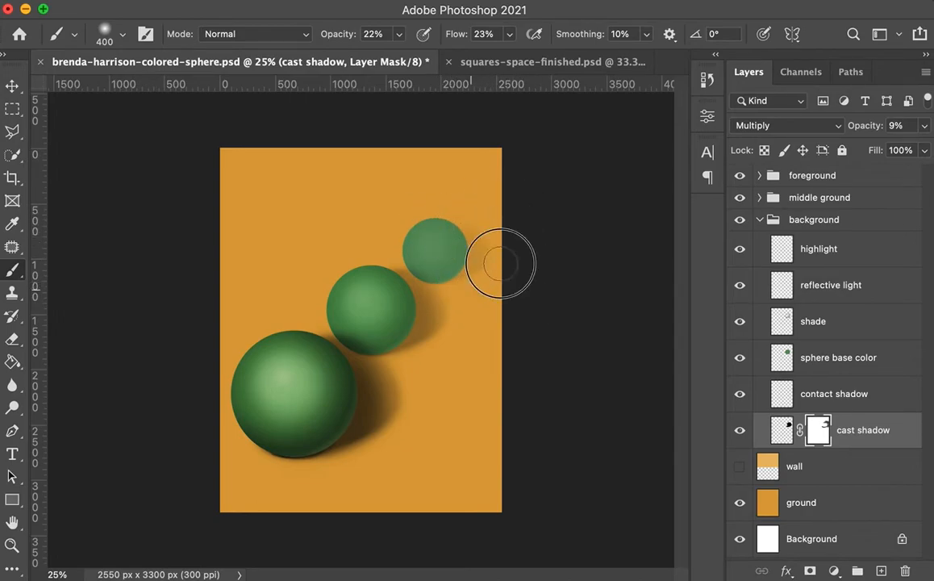
key("bracketright")
key("bracketright")
key("bracketright")
key("bracketright")
key("bracketright")
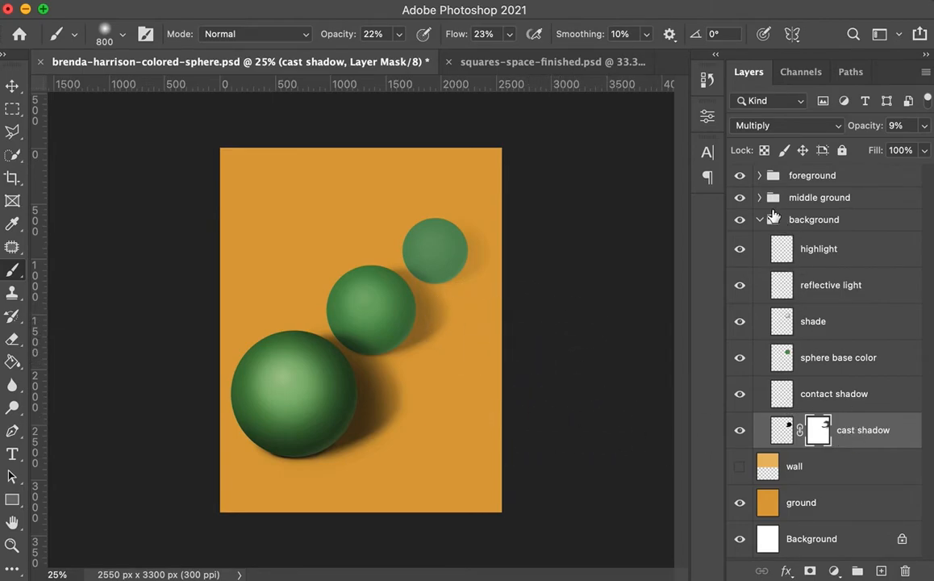
Step: Soften the outer edge of the middle ground sphere's cast shadow by painting on its layer mask with soft brushes between 500 and 1100 px
left_click(758, 198)
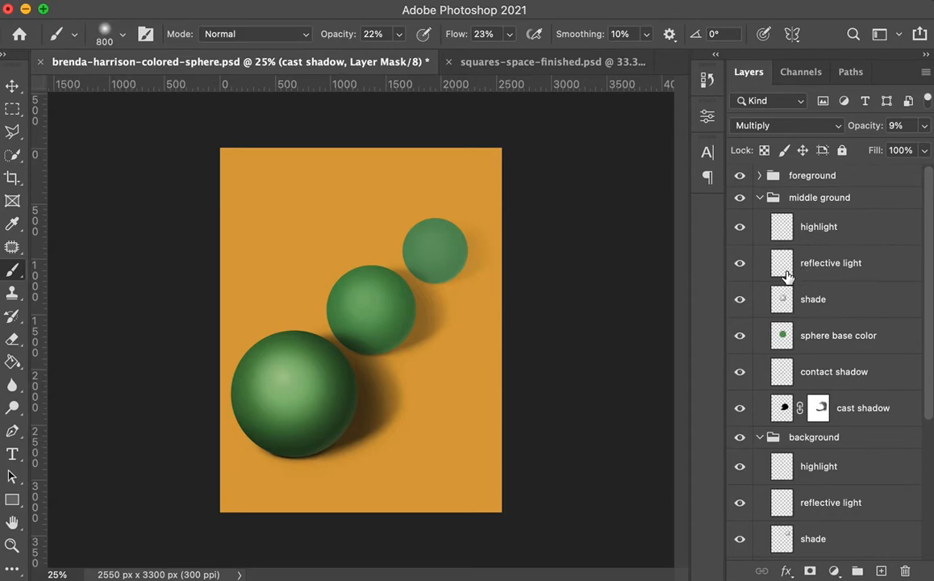
left_click(820, 412)
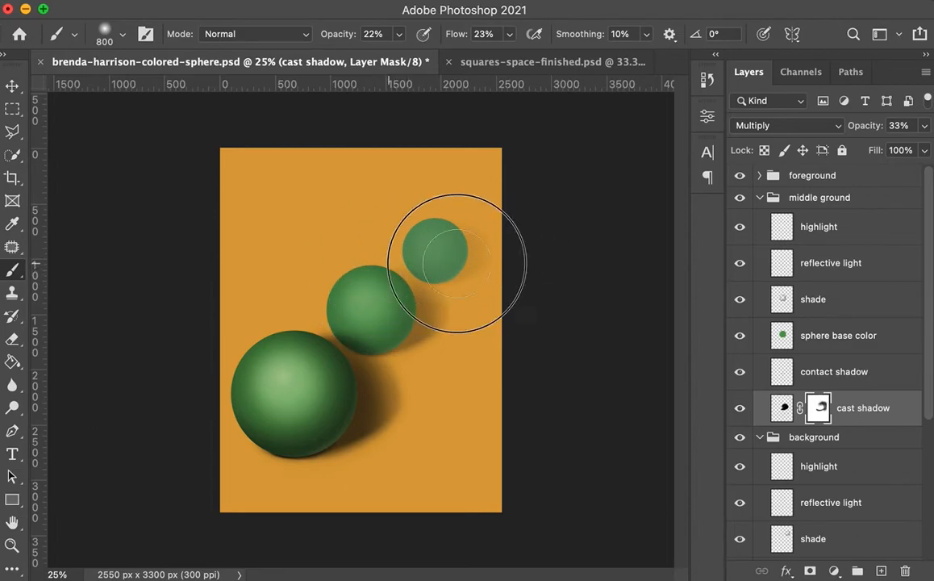
key("bracketleft")
key("bracketleft")
key("bracketleft")
key("bracketleft")
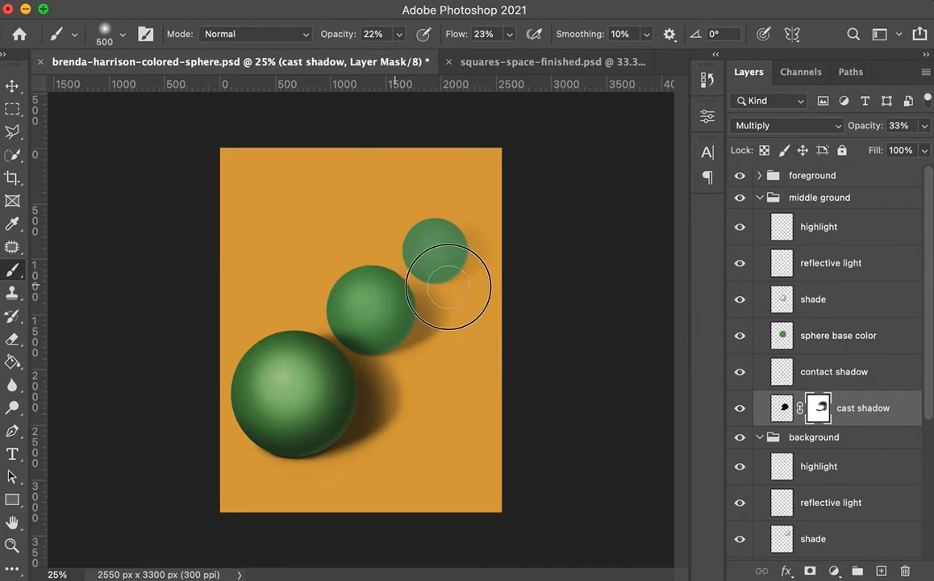
key("[")
key("[")
key("[")
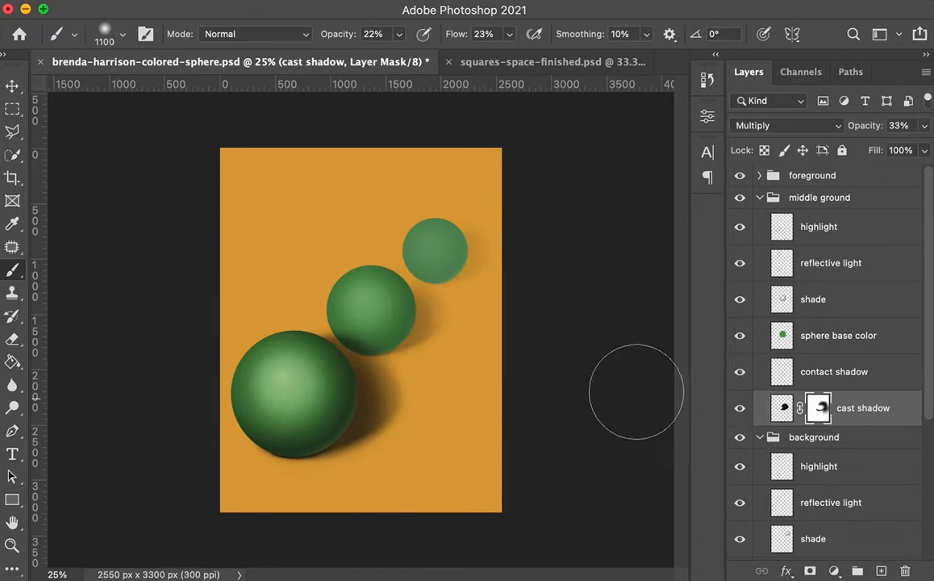
mouse_move(430, 348)
left_mouse_down()
mouse_move(444, 325)
mouse_move(451, 332)
left_mouse_up()
key("bracketleft")
key("bracketleft")
key("bracketleft")
key("bracketleft")
key("bracketleft")
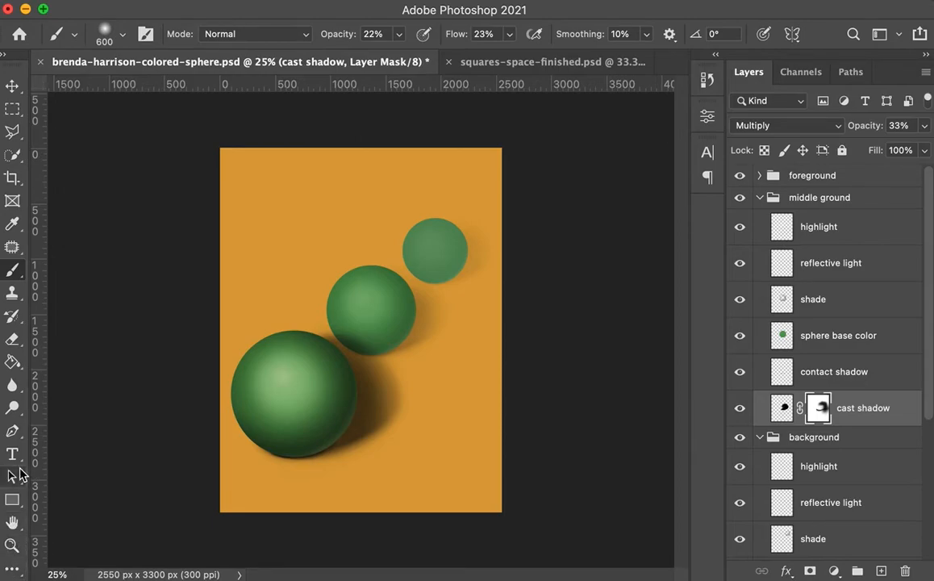
left_click(10, 569)
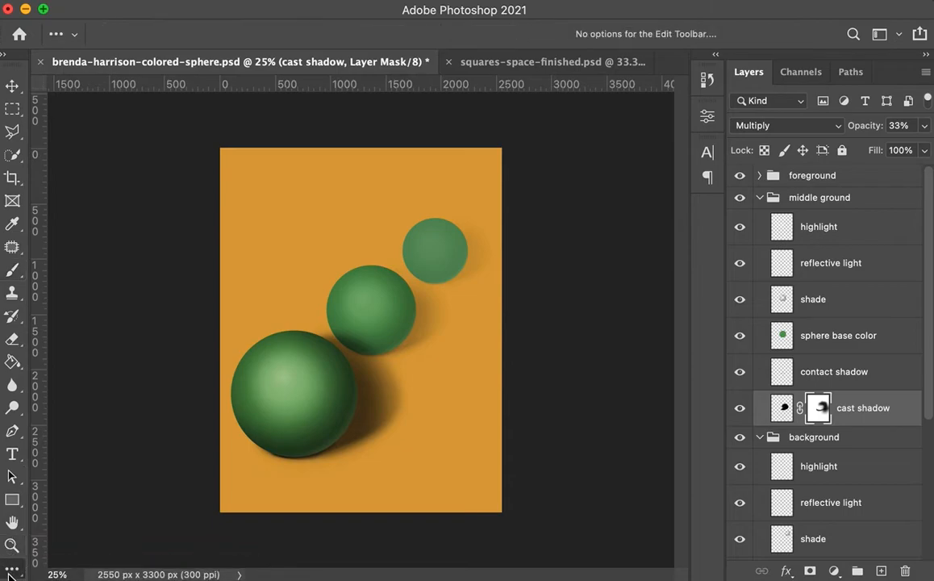
left_click(7, 274)
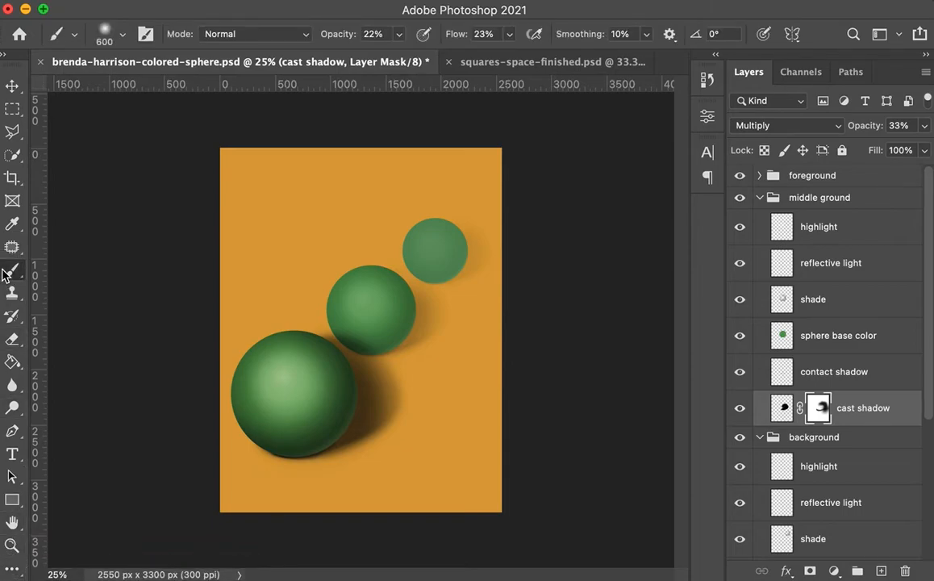
left_click(12, 570)
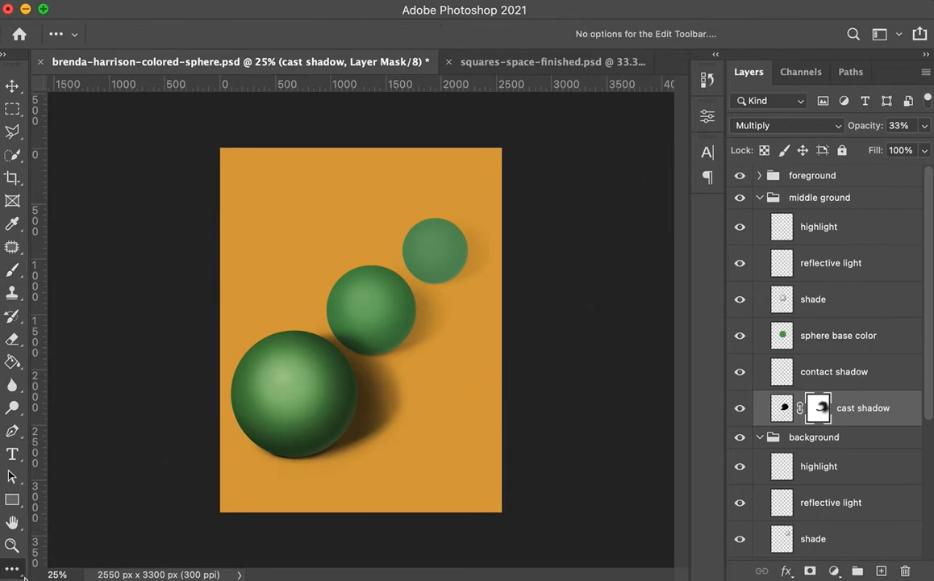
left_click(12, 269)
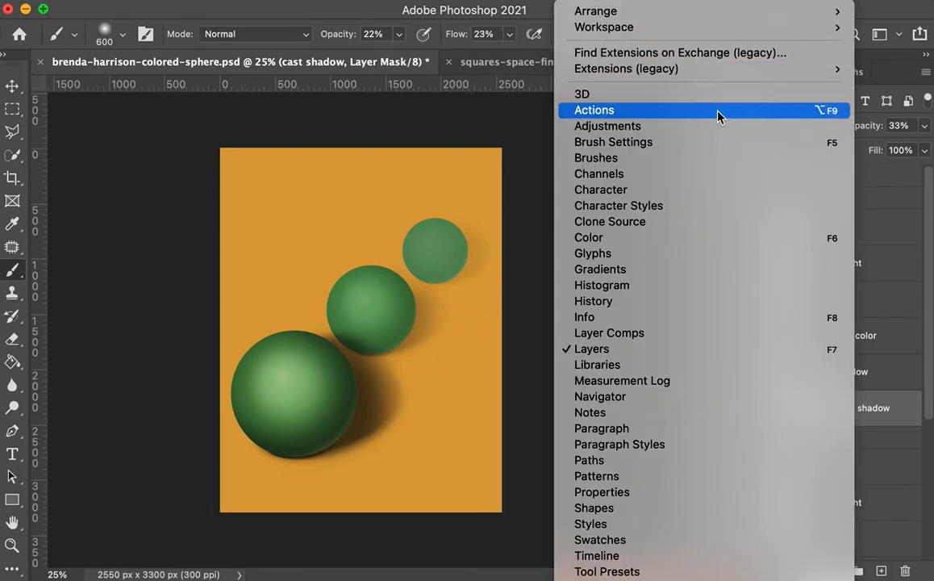
Step: Show the Color panel and restore part of the middle ground sphere's cast shadow beside the sphere by painting white on its mask
left_click(684, 238)
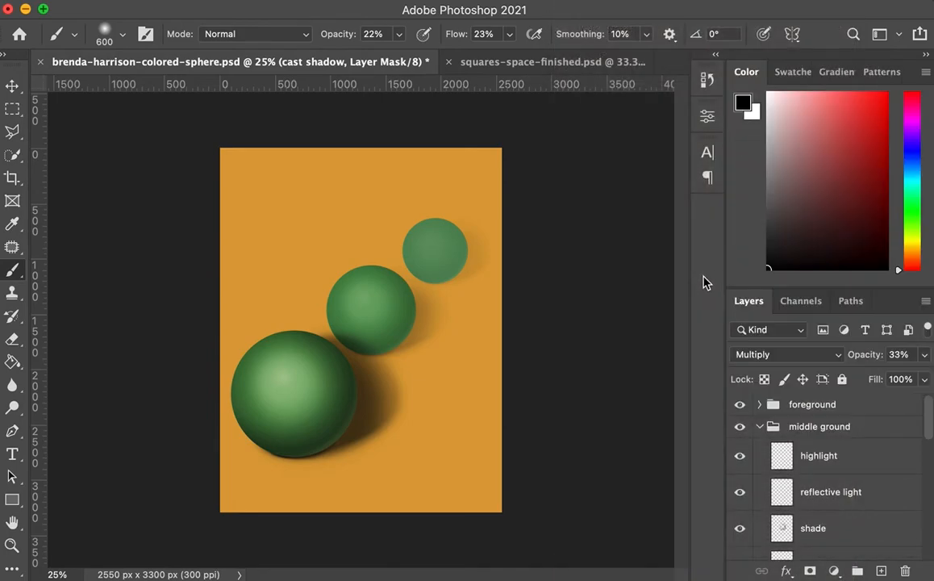
left_click(767, 93)
left_click_drag(928, 429, 927, 478)
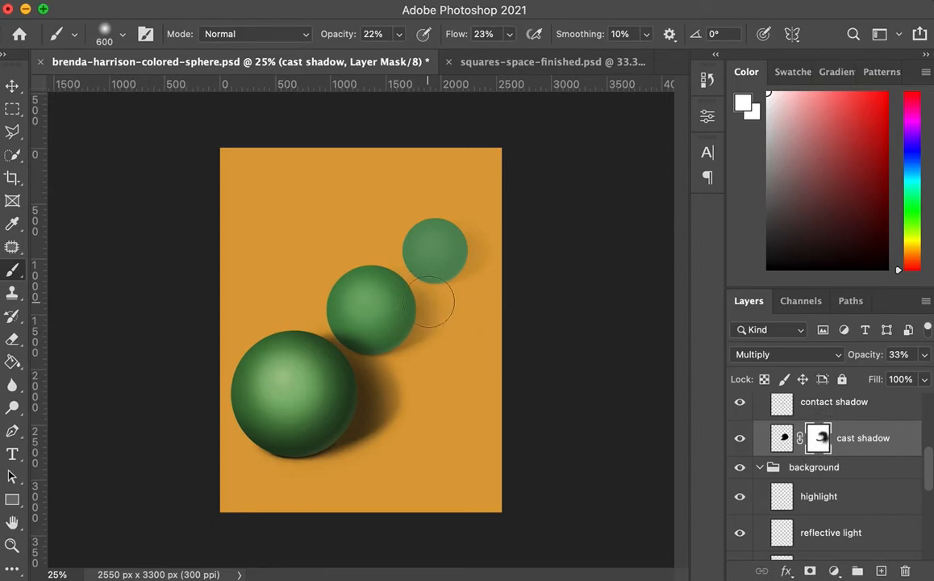
mouse_move(394, 317)
left_mouse_down()
mouse_move(383, 332)
mouse_move(398, 325)
left_mouse_up()
Step: Select the layer mask of the foreground group's cast shadow and make black the painting color
scroll(887, 452, "up", 5)
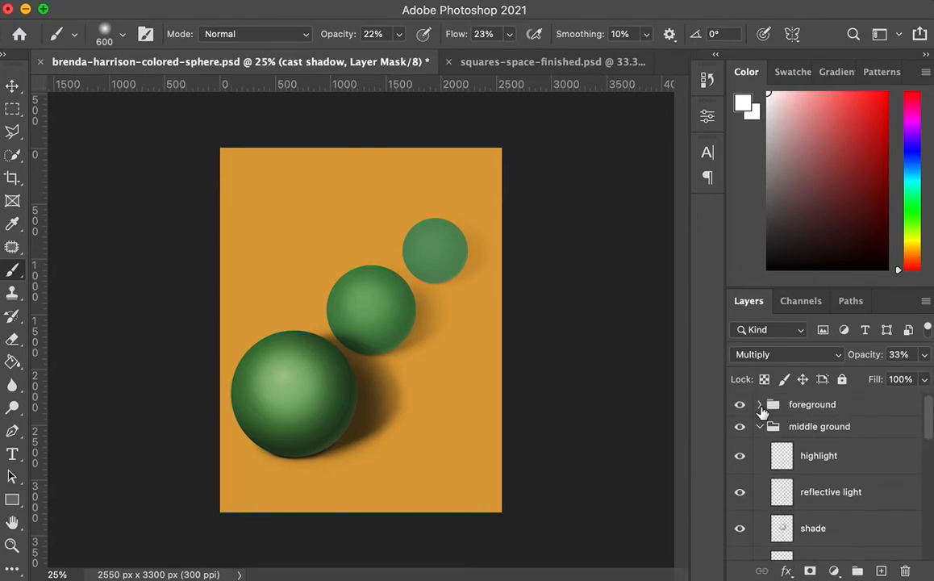
left_click(760, 406)
left_click_drag(832, 280, 838, 198)
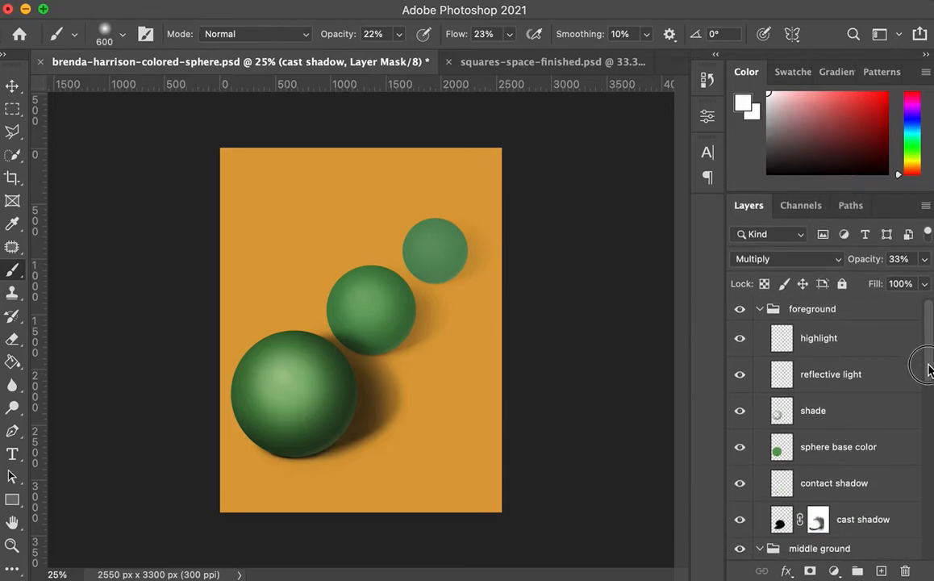
left_click_drag(928, 363, 928, 395)
left_click(816, 409)
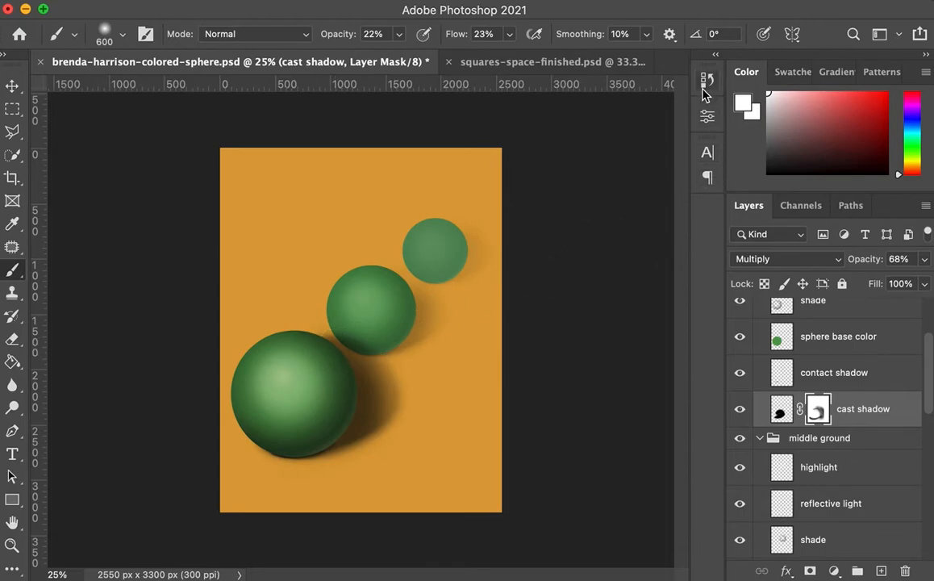
left_click(742, 121)
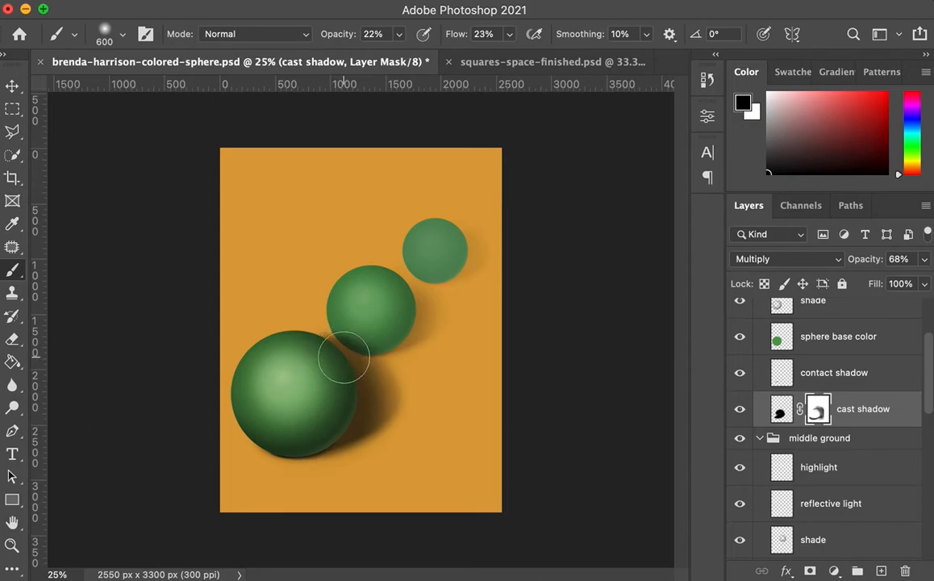
Step: Soften the outer edge of the foreground sphere's cast shadow by painting on its mask with soft brushes between 800 and 1300 px
key("bracketright")
key("bracketright")
key("bracketright")
key("bracketleft")
mouse_move(332, 333)
left_mouse_down()
mouse_move(369, 319)
mouse_move(332, 323)
left_mouse_up()
mouse_move(398, 322)
left_mouse_down()
mouse_move(359, 329)
mouse_move(420, 343)
mouse_move(382, 320)
mouse_move(316, 341)
mouse_move(412, 321)
mouse_move(416, 361)
mouse_move(319, 352)
mouse_move(444, 399)
mouse_move(359, 331)
mouse_move(410, 387)
mouse_move(322, 353)
mouse_move(451, 409)
mouse_move(332, 364)
mouse_move(372, 374)
mouse_move(340, 363)
mouse_move(437, 423)
mouse_move(360, 373)
mouse_move(368, 356)
mouse_move(409, 450)
mouse_move(405, 470)
mouse_move(443, 388)
mouse_move(486, 376)
left_mouse_up()
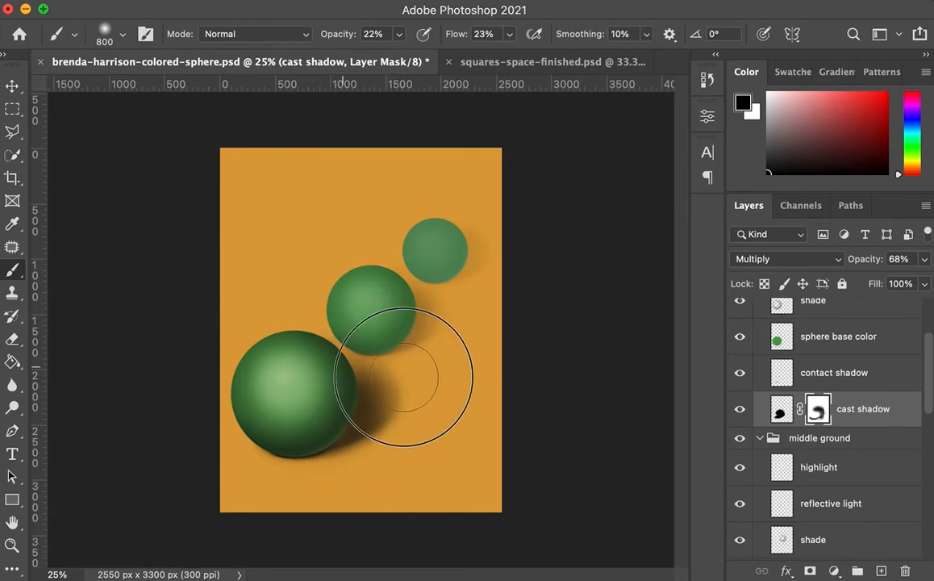
key("bracketright")
key("bracketright")
key("bracketright")
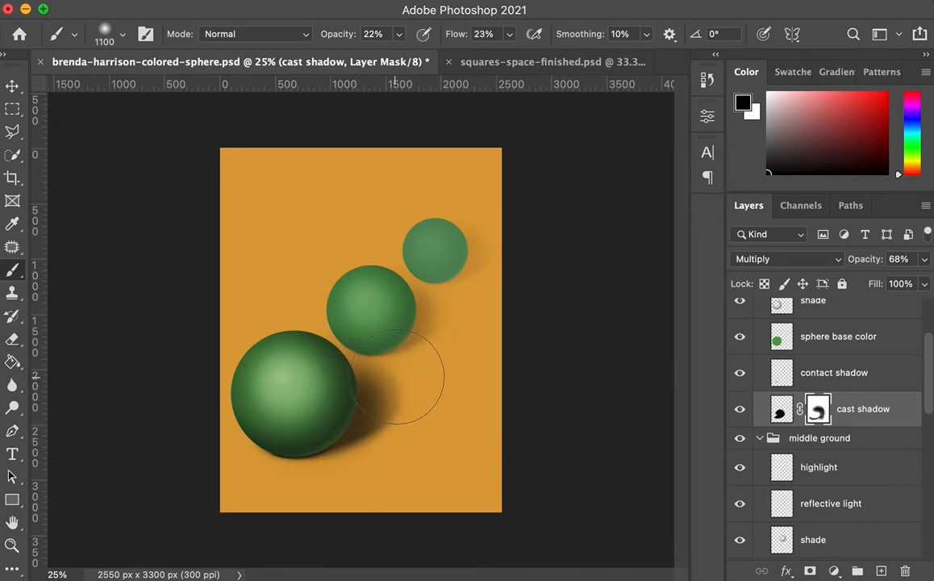
key("bracketright")
key("bracketright")
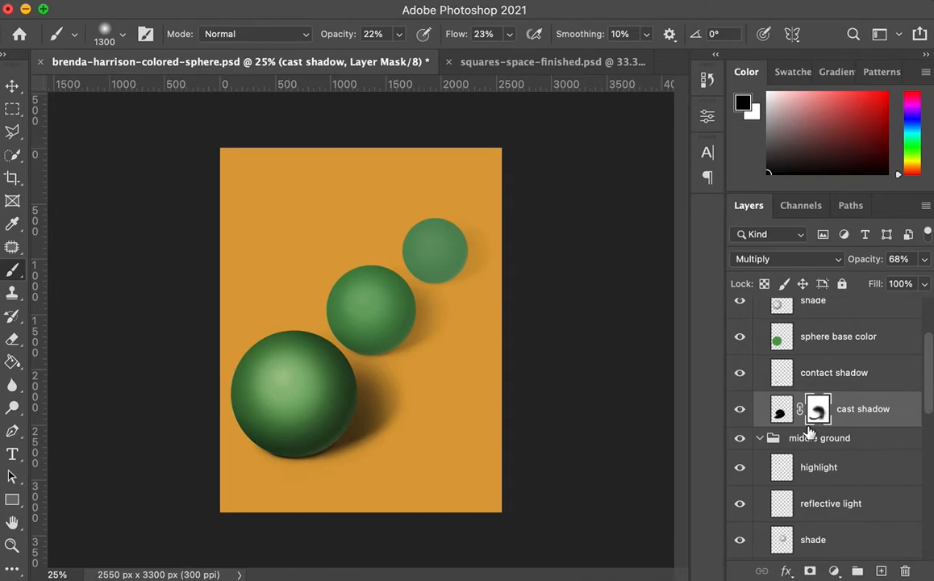
Step: Collapse the middle ground, background and foreground layer groups
left_click(760, 438)
left_click(759, 460)
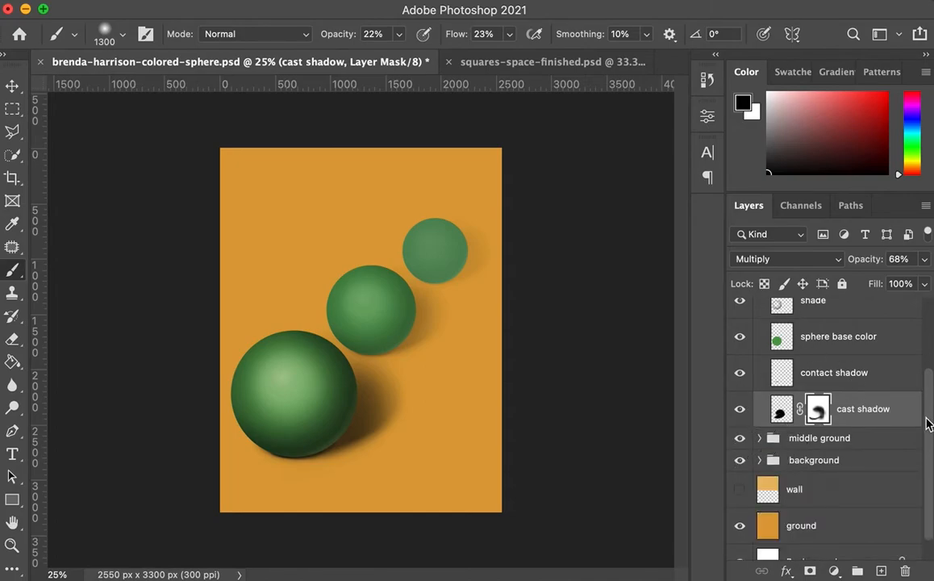
left_click_drag(928, 422, 930, 346)
left_click(760, 310)
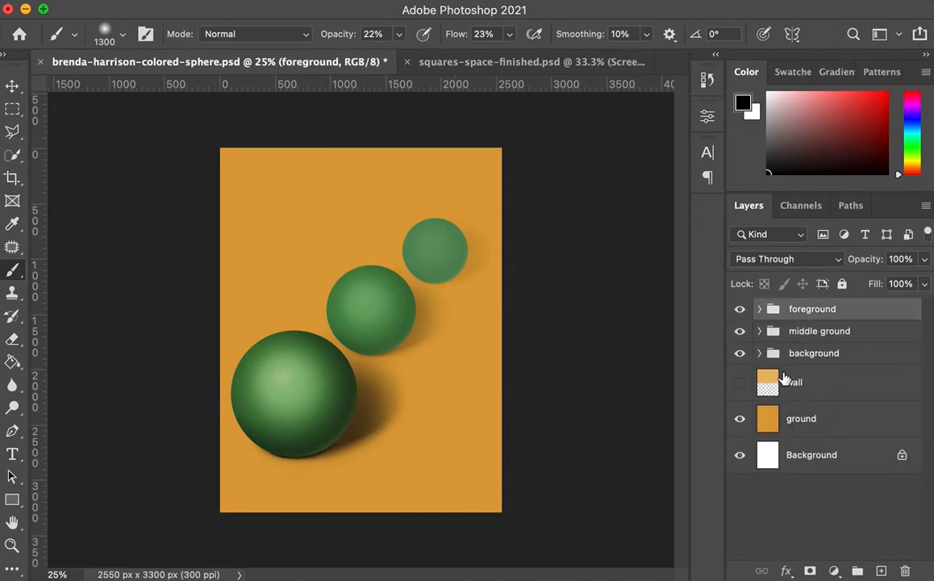
Step: Shift the middle ground group slightly to the right and the background group up and to the right
left_click(782, 333)
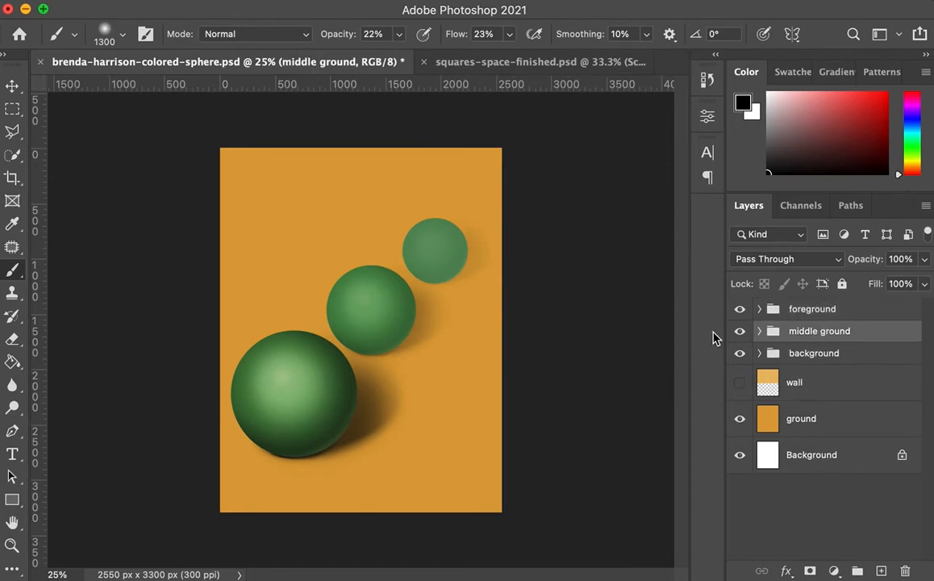
left_click(12, 87)
mouse_move(375, 326)
left_mouse_down()
mouse_move(383, 341)
mouse_move(379, 326)
left_mouse_up()
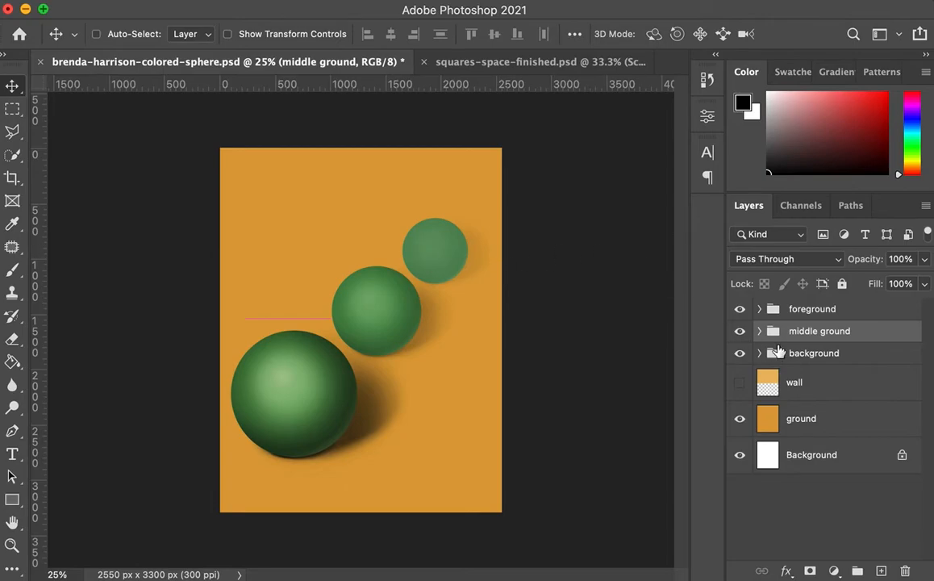
left_click(811, 352)
left_click_drag(436, 258, 445, 238)
Step: Nudge the middle ground sphere group up and slightly to the right, and select the ground layer
left_click(830, 361, "super")
left_click(384, 307)
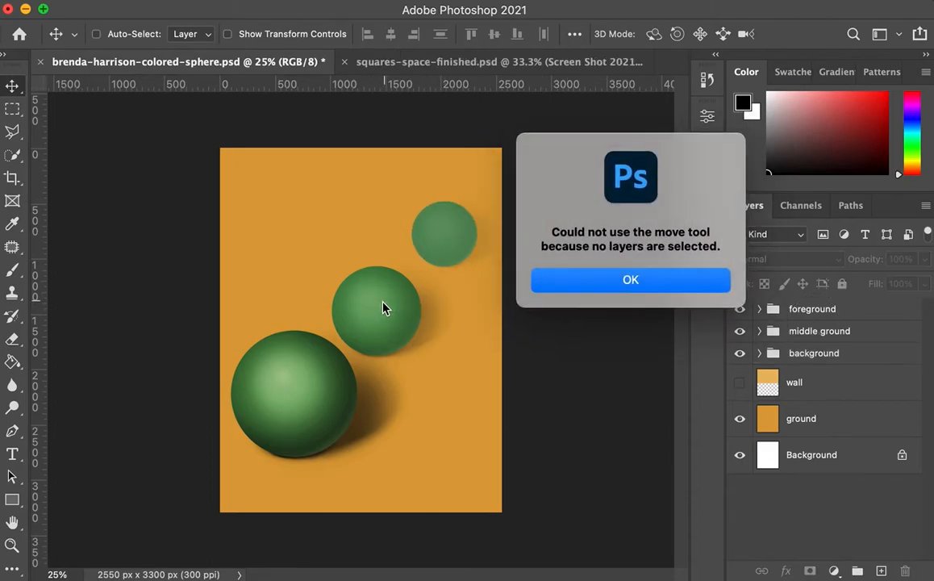
left_click(629, 280)
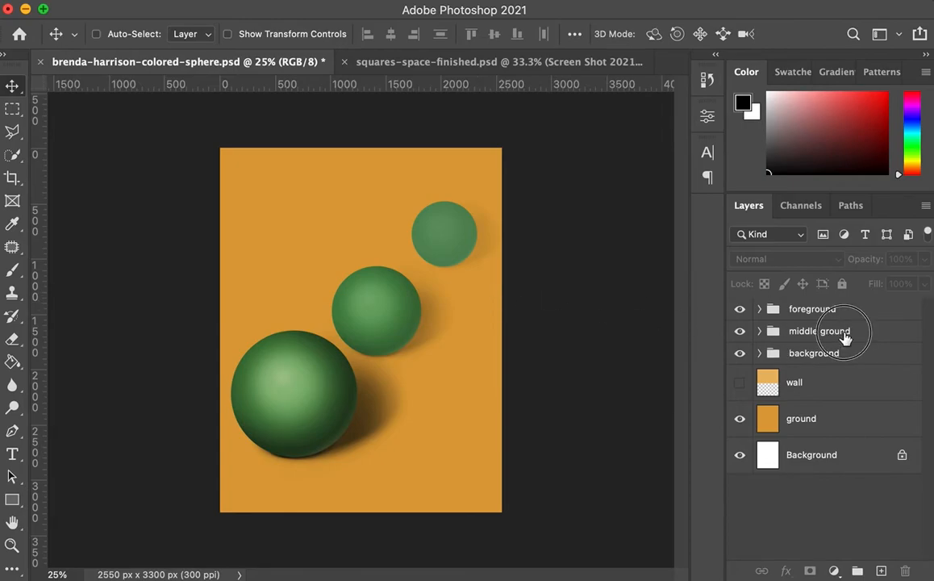
left_click(816, 331)
mouse_move(379, 329)
left_mouse_down()
mouse_move(389, 319)
mouse_move(381, 315)
mouse_move(383, 323)
left_mouse_up()
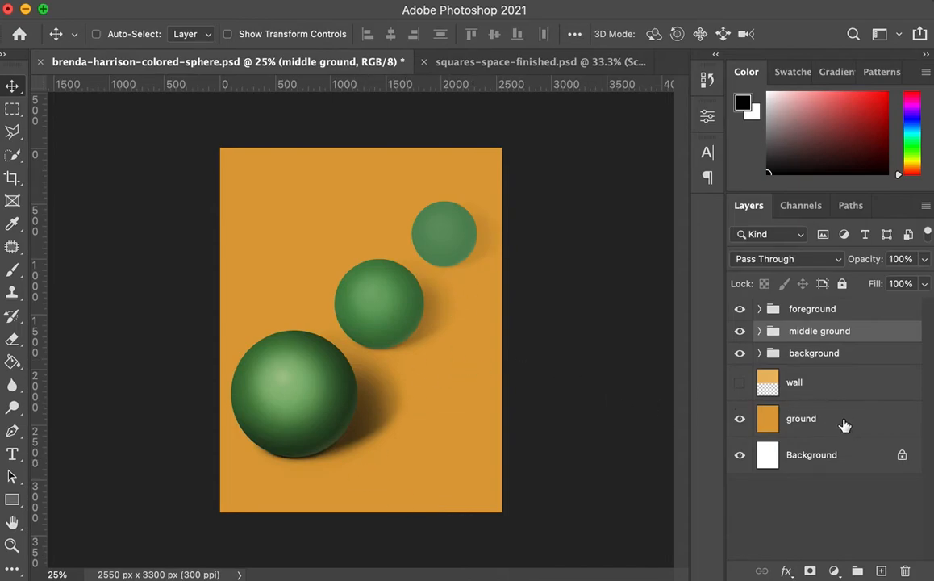
left_click(825, 425)
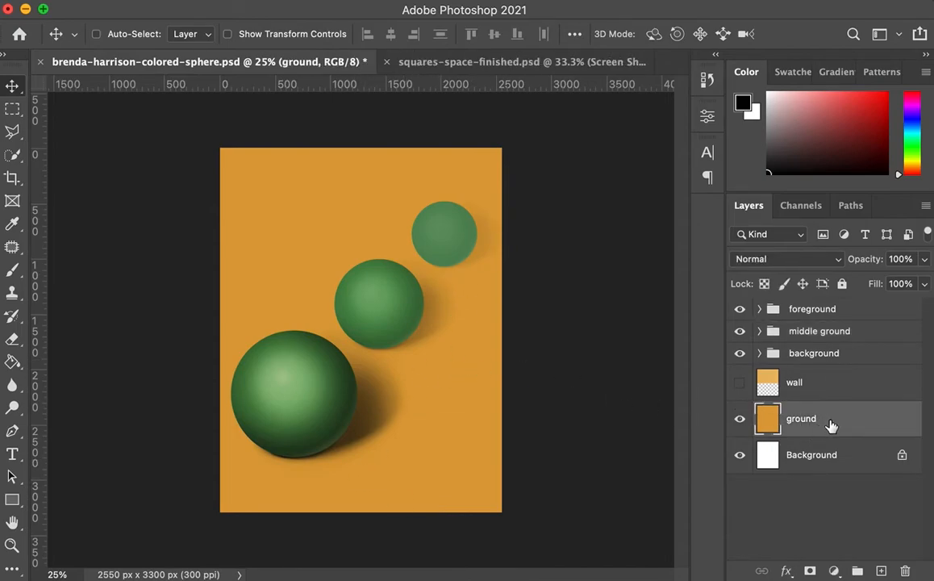
left_click(11, 363)
left_click(56, 327)
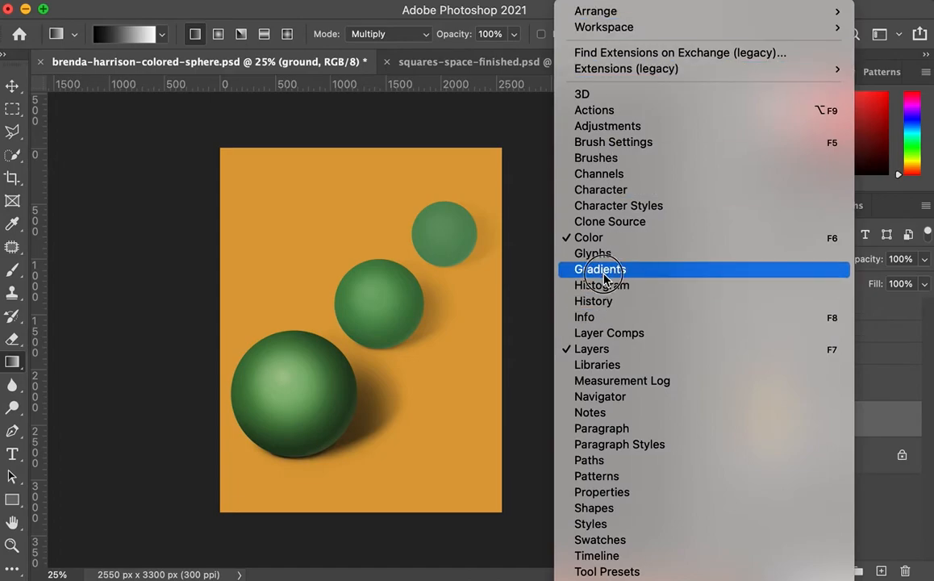
left_click(605, 269)
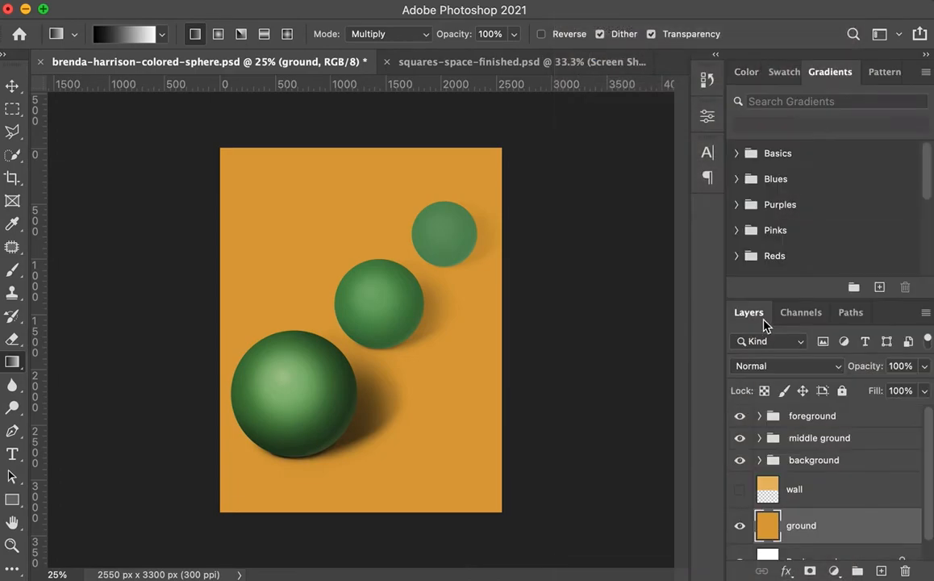
left_click(831, 74)
left_click(830, 74)
Step: Lighten the upper part of the ground layer by painting a pale orange with the 1300 px soft brush
left_click(13, 270)
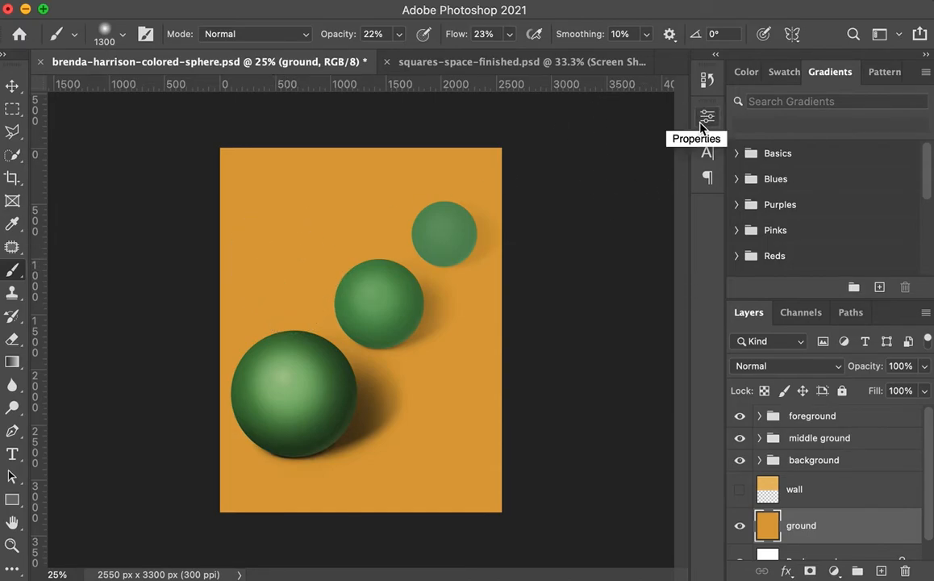
left_click(746, 72)
mouse_move(857, 113)
left_mouse_down()
mouse_move(837, 98)
mouse_move(809, 100)
left_mouse_up()
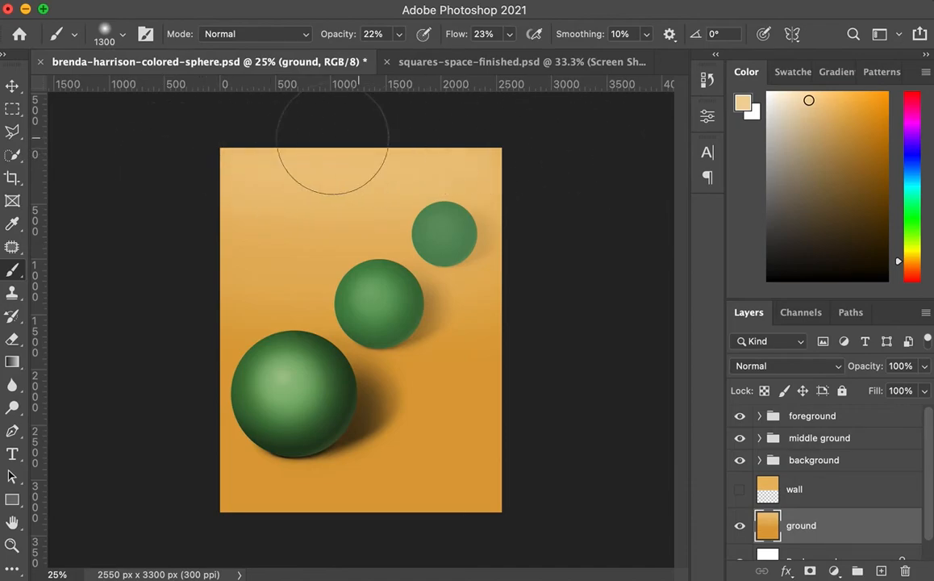
Step: Try painting the pale orange along the ground's upper edge at 100% brush opacity and flow, and undo the stroke
left_click(398, 35)
left_click_drag(399, 57, 621, 58)
left_click(534, 17)
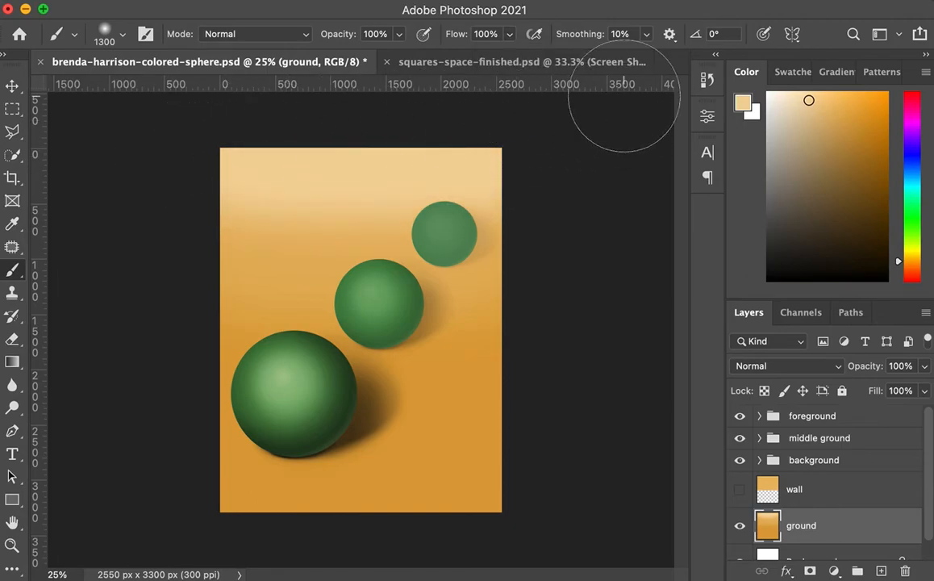
key("super+z")
Step: Fade the upper half of the ground with pale orange at 47% brush opacity and 50% flow, enlarging the brush to 2200 px
left_click_drag(398, 34, 354, 56)
left_click(509, 34)
left_click_drag(509, 54, 467, 56)
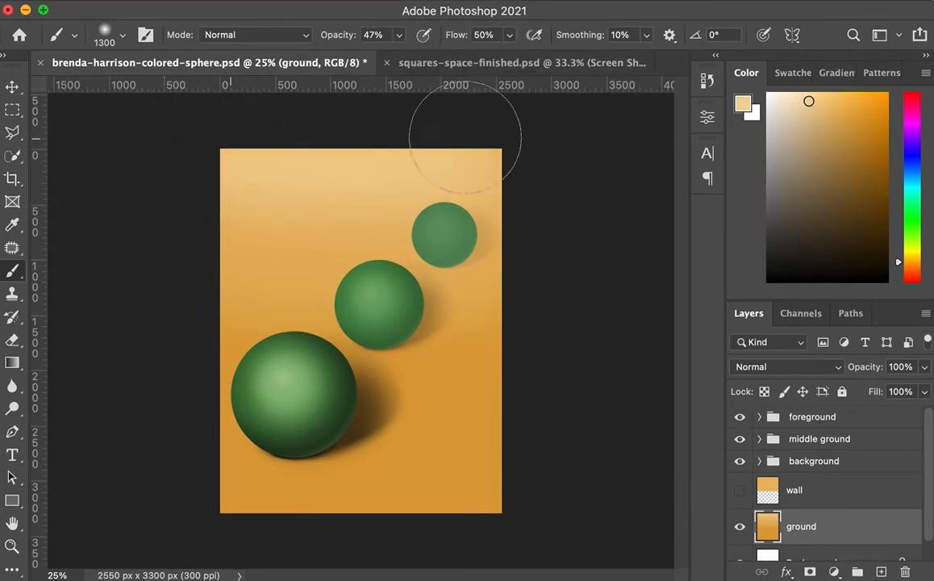
key("bracketright")
key("bracketright")
key("bracketright")
key("bracketright")
key("bracketright")
key("bracketright")
key("bracketright")
key("bracketright")
key("bracketright")
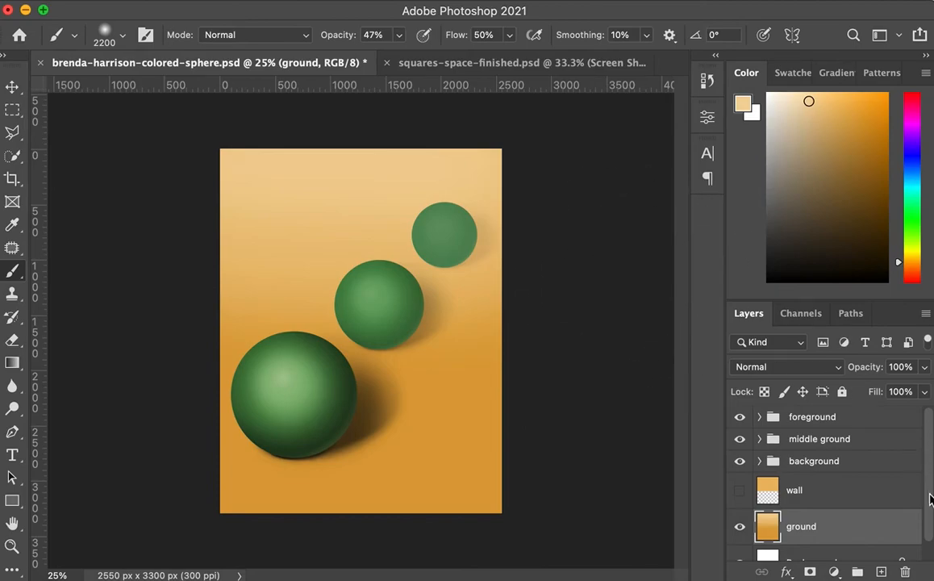
Step: Expand the background layer group and select its sphere base color layer
left_click(772, 462)
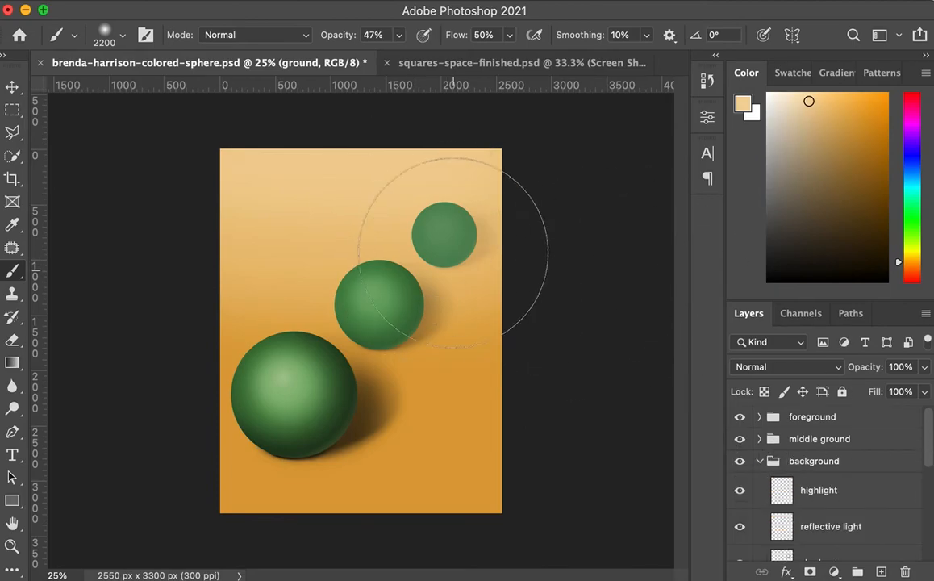
left_click(761, 462)
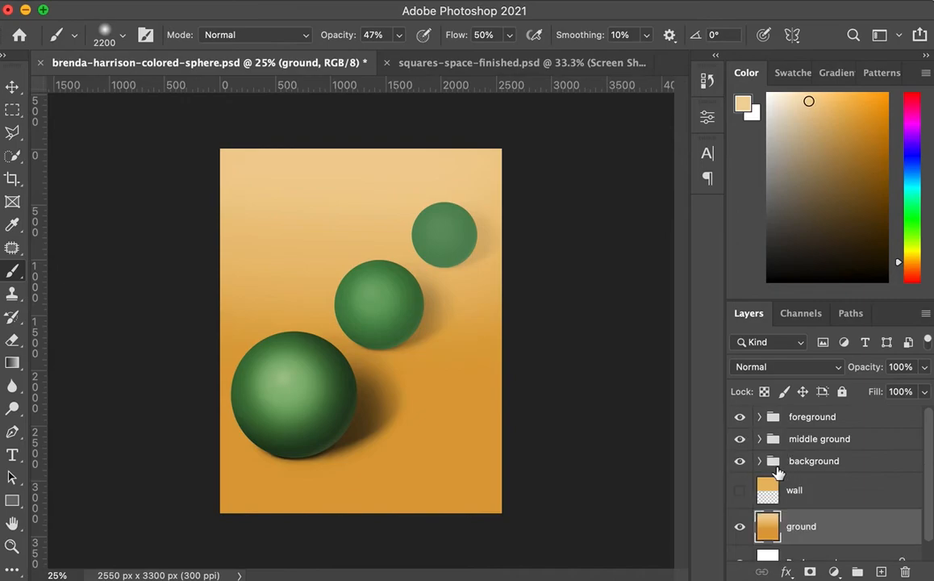
left_click(859, 465)
left_click(760, 462)
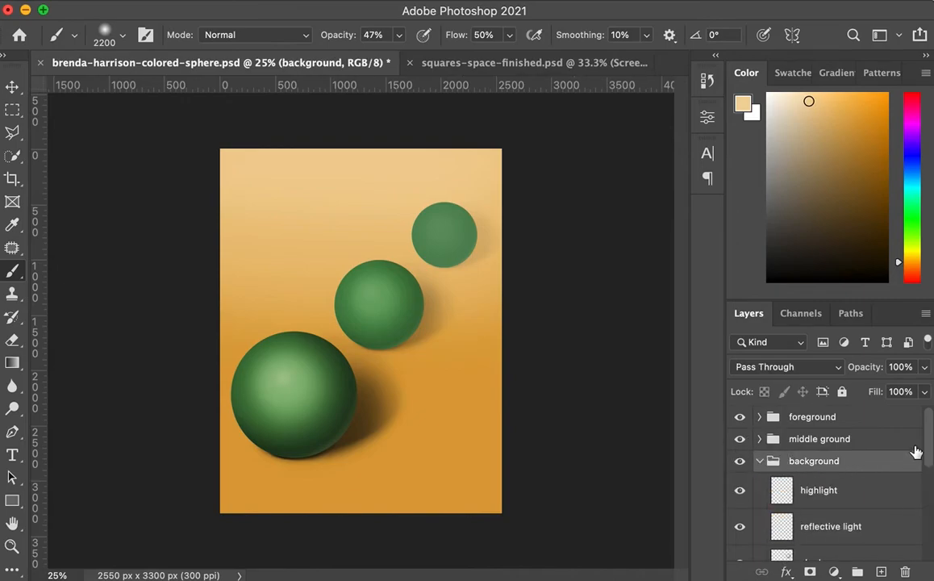
scroll(927, 452, "down", 3)
left_click_drag(927, 454, 925, 500)
left_click(814, 418)
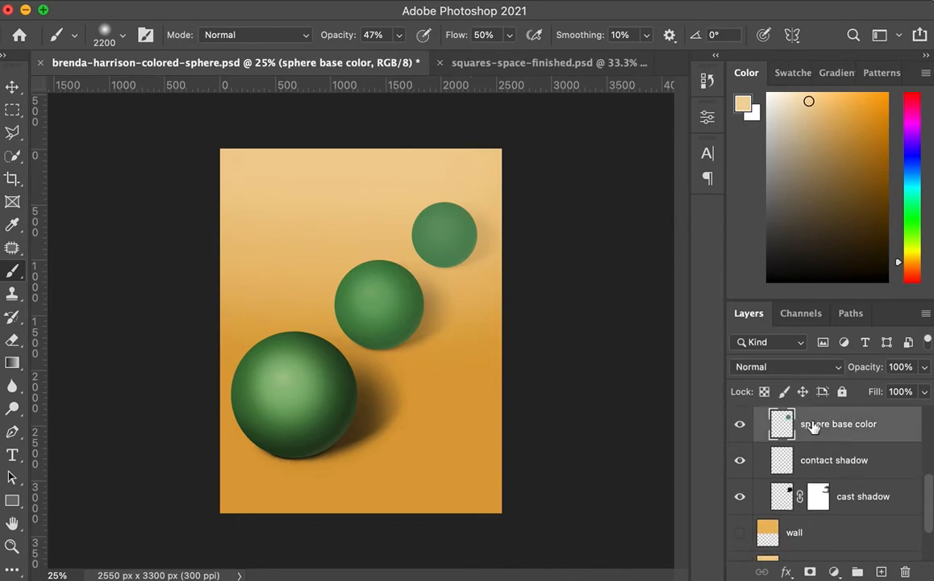
left_click(178, 7)
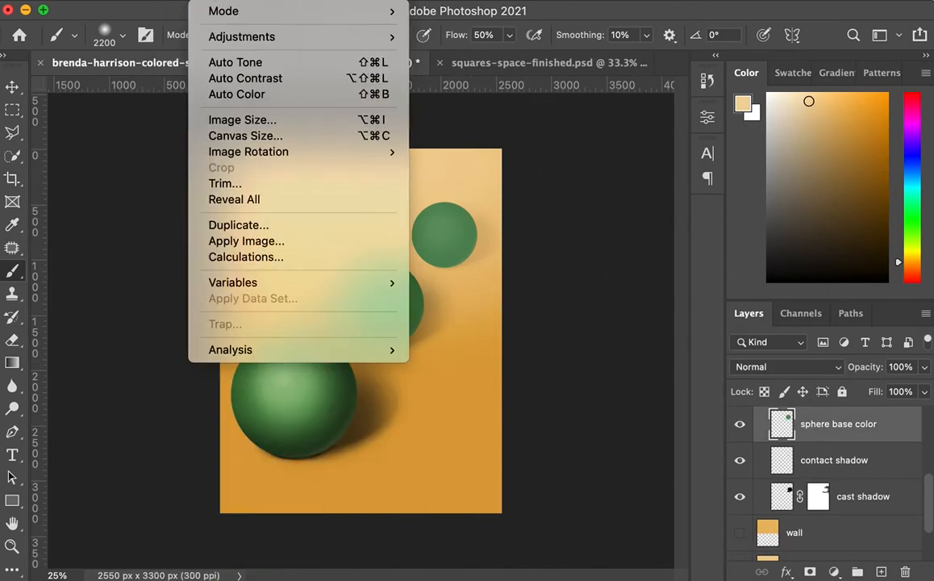
mouse_move(223, 38)
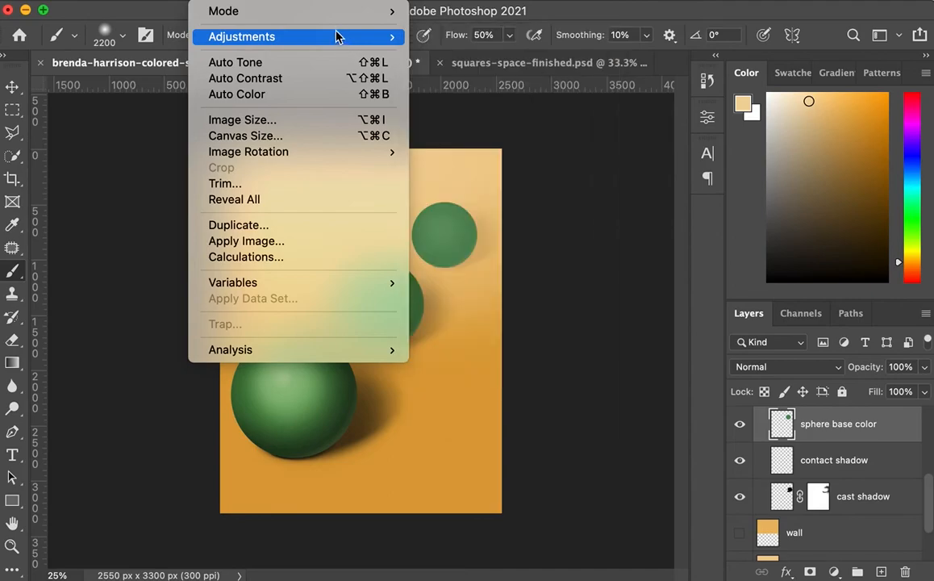
left_click(446, 53)
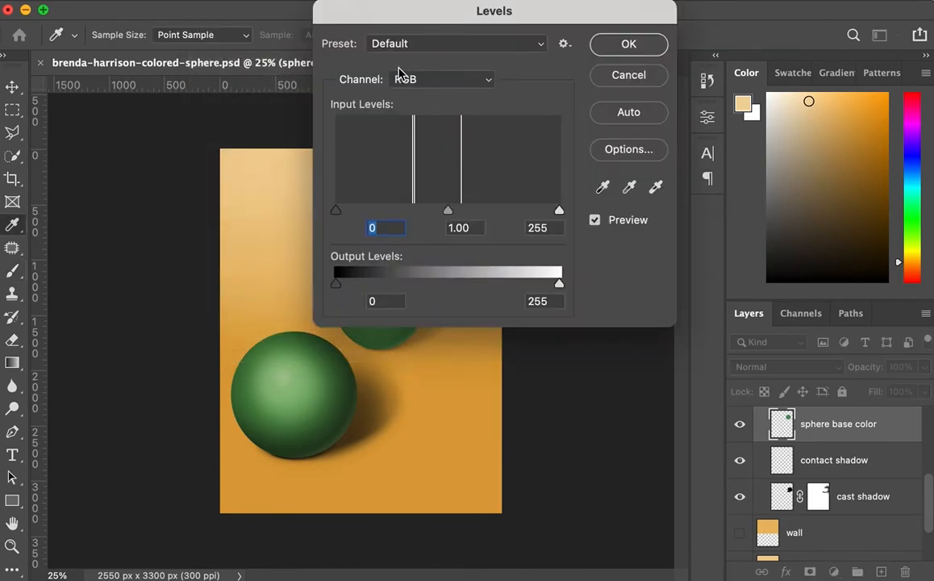
left_click(626, 78)
Step: Apply Hue/Saturation to the background sphere's base color layer with Saturation -14 and Lightness +7
left_click(224, 4)
mouse_move(230, 38)
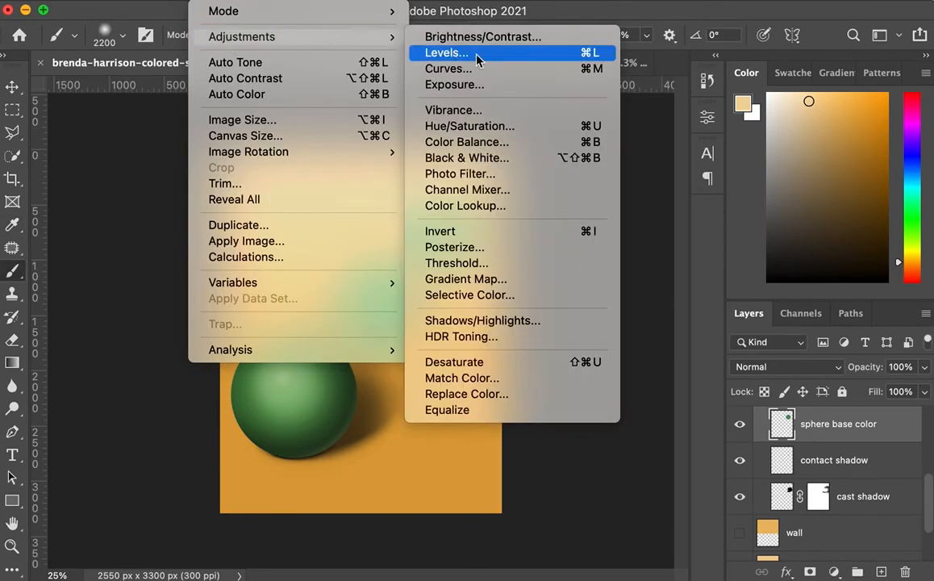
left_click(467, 126)
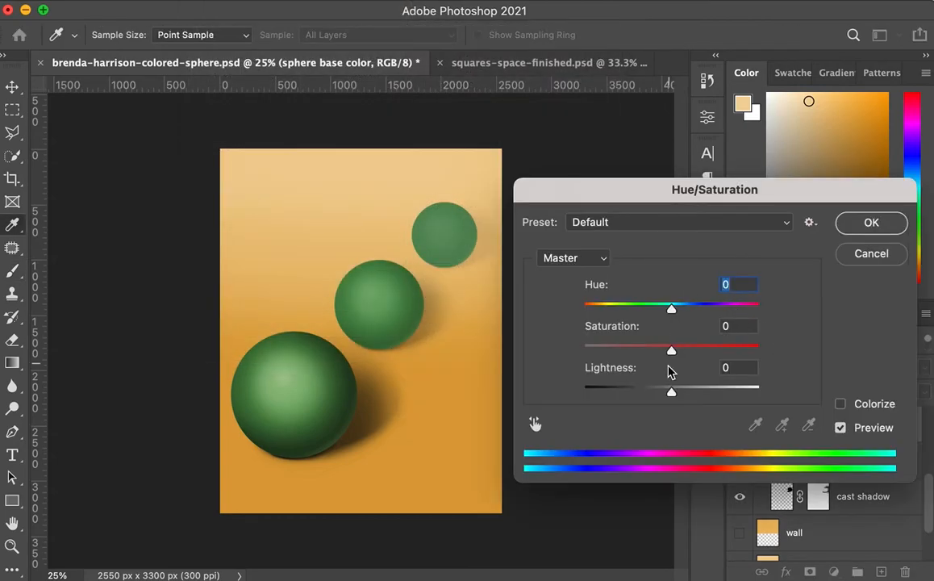
left_click_drag(671, 355, 659, 352)
left_click_drag(671, 391, 675, 393)
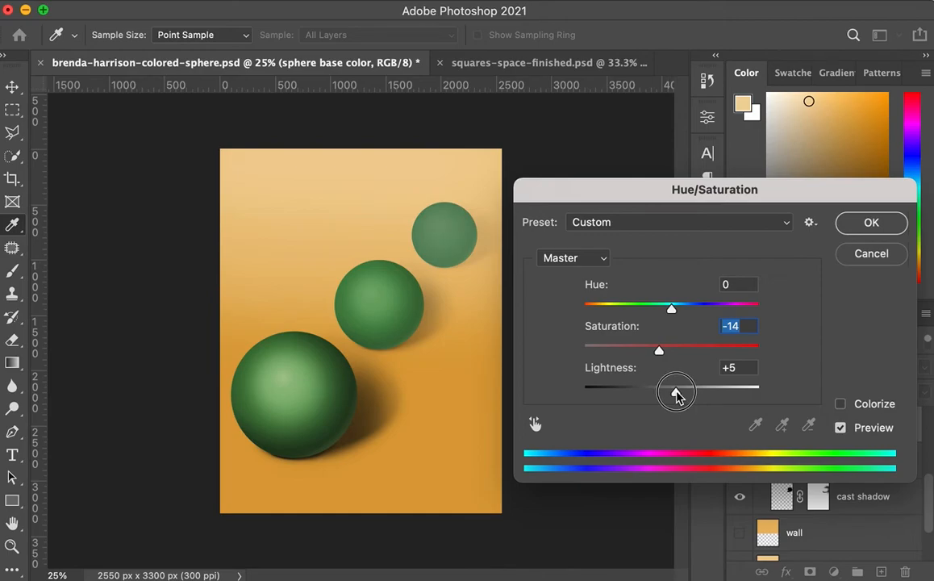
mouse_move(676, 393)
left_mouse_down()
mouse_move(723, 392)
mouse_move(684, 395)
left_mouse_up()
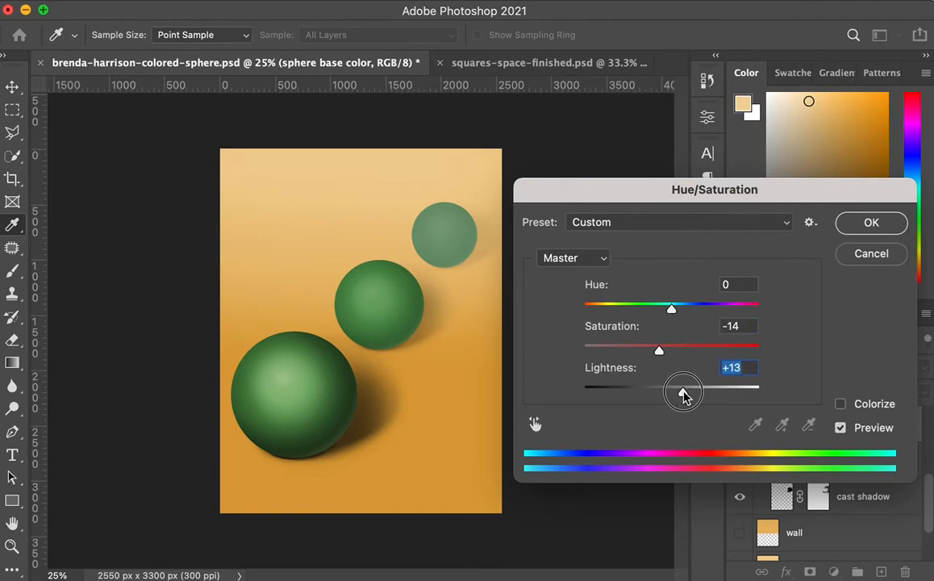
left_click_drag(684, 395, 680, 395)
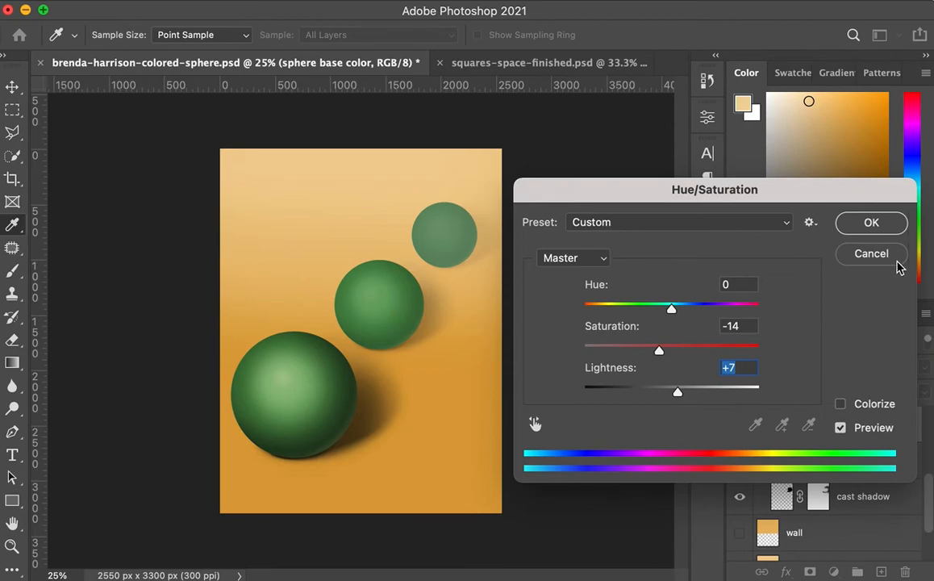
left_click(855, 223)
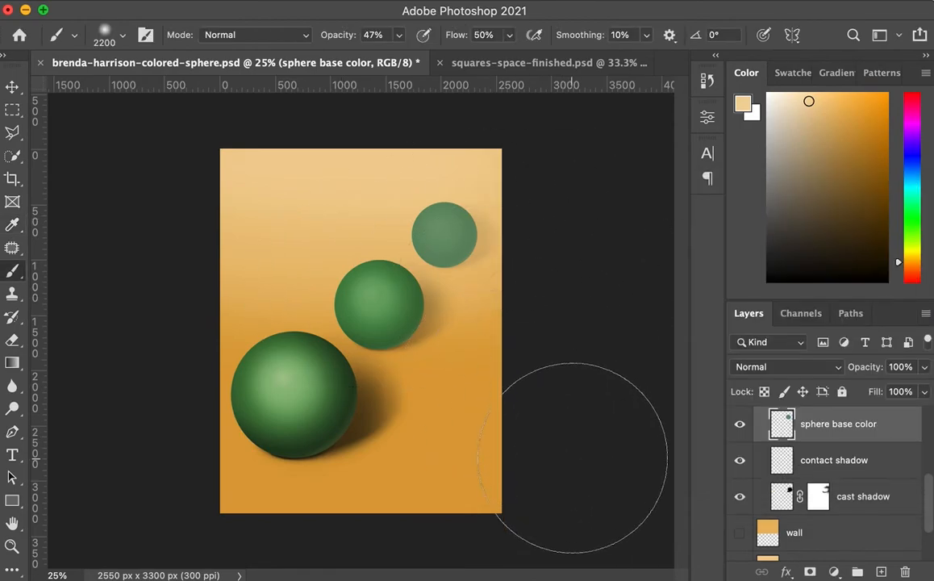
Step: Soften the edge of the background sphere's base color using the Blur tool at 100% strength, enlarging the brush to 1300 px
left_click(11, 392)
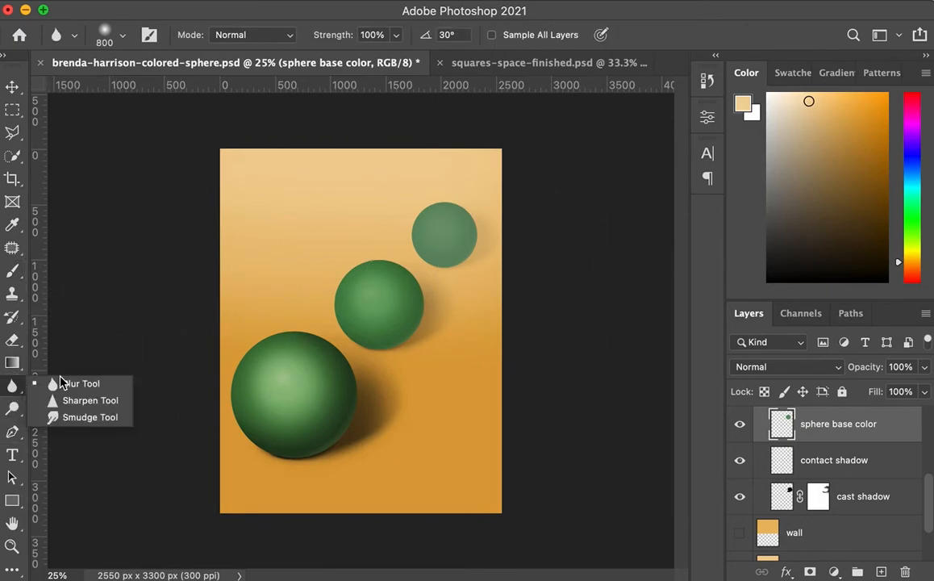
left_click(58, 382)
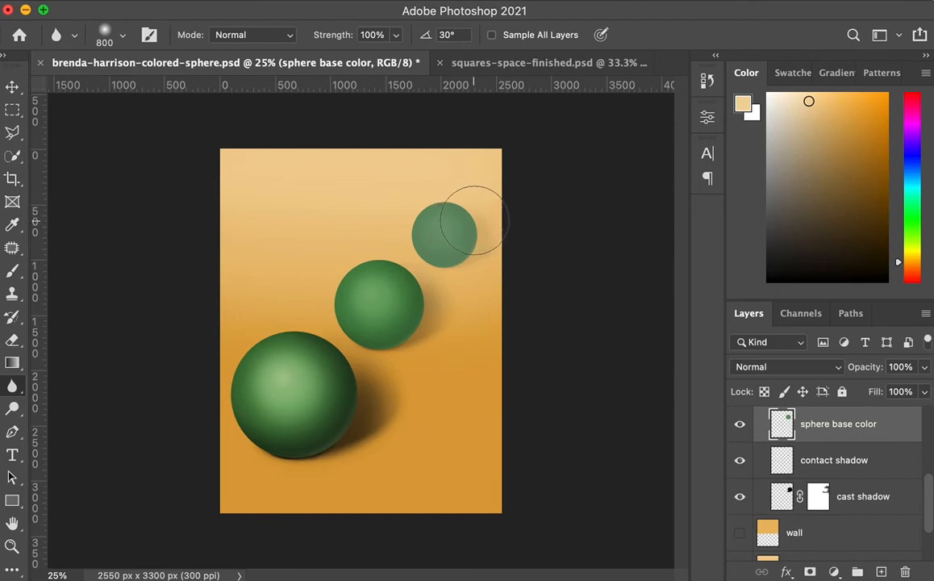
key("super+equal")
key("super+equal")
left_click_drag(487, 287, 469, 345)
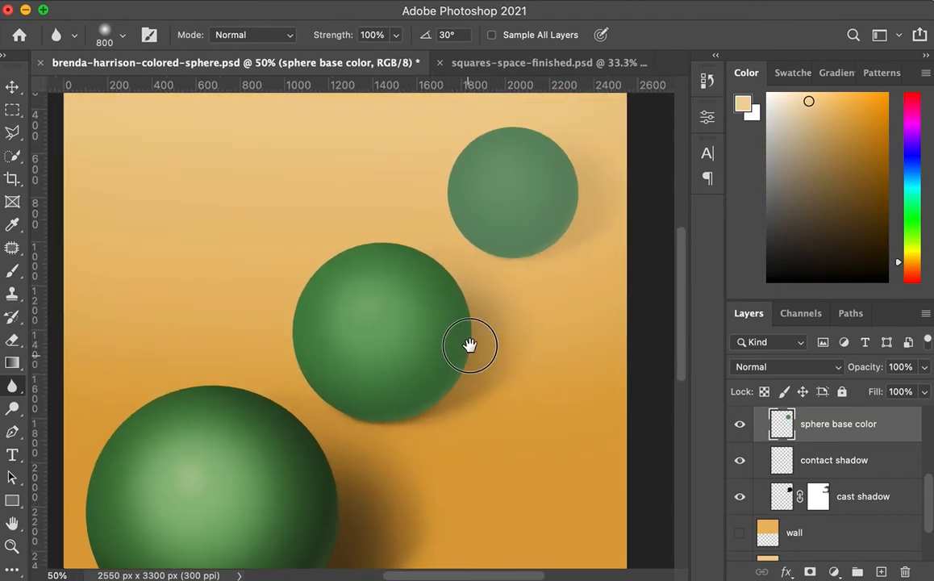
left_click_drag(546, 296, 537, 354)
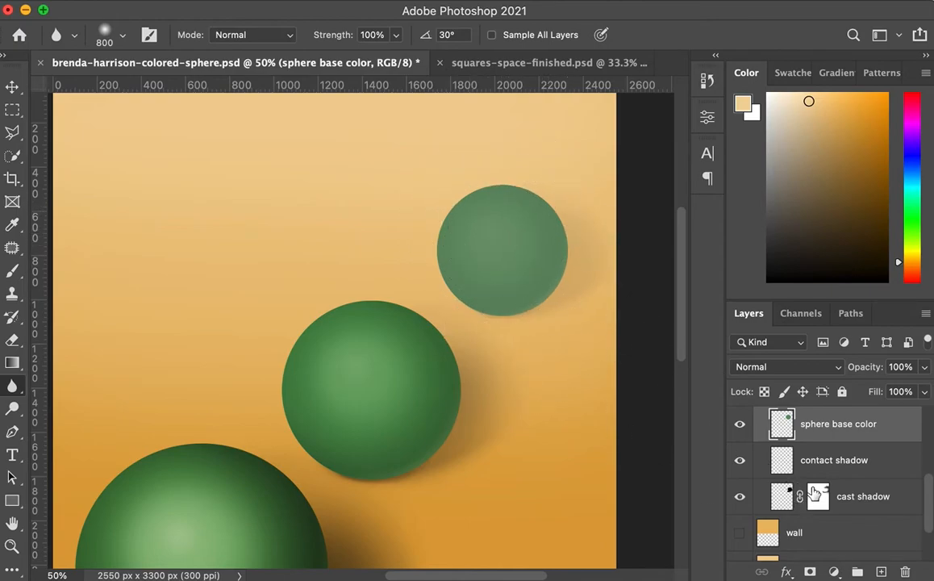
scroll(838, 460, "up", 5)
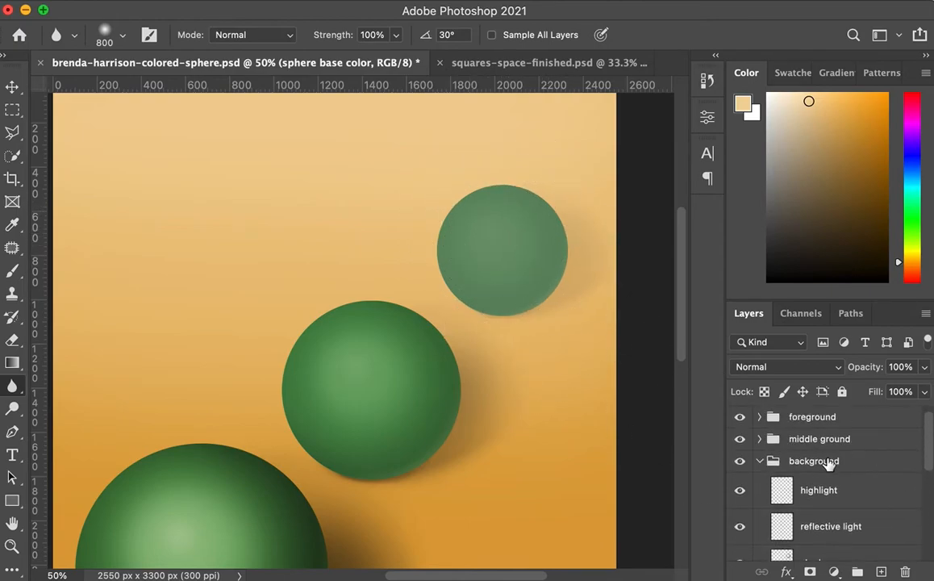
left_click_drag(926, 450, 927, 481)
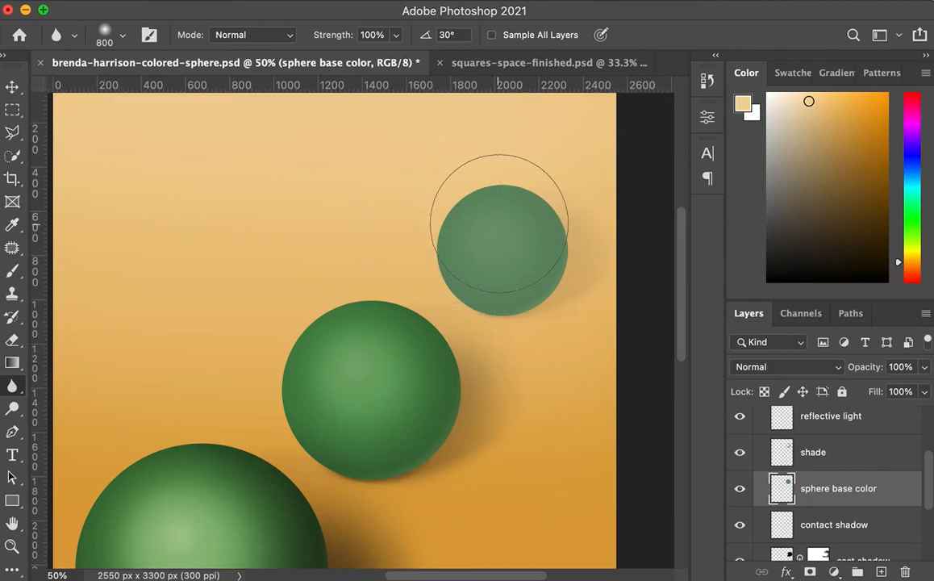
key("bracketright")
key("bracketright")
key("bracketright")
key("bracketright")
key("bracketright")
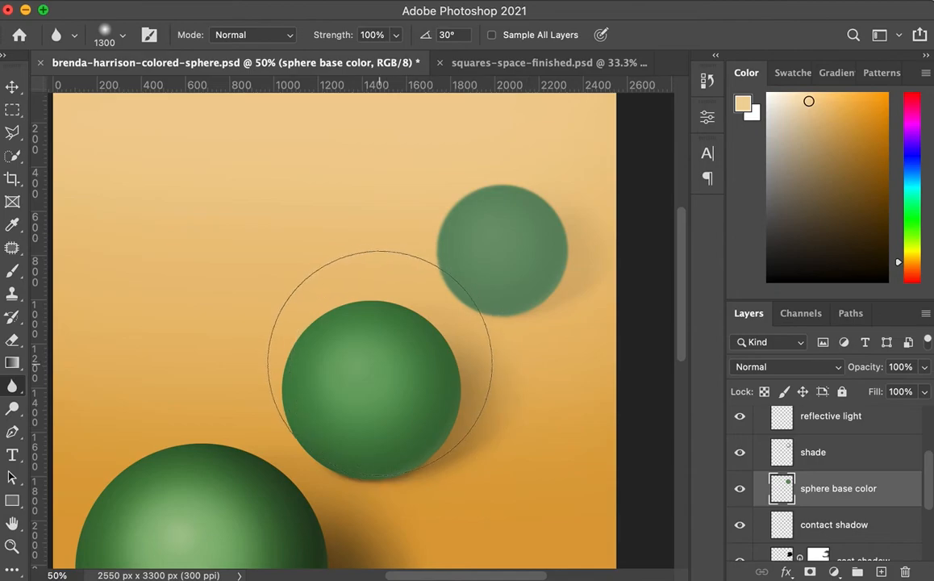
Step: Lighten the sphere base color layer in the middle ground group using Hue/Saturation with Lightness +8, after collapsing the background group
key("super+minus")
key("super+minus")
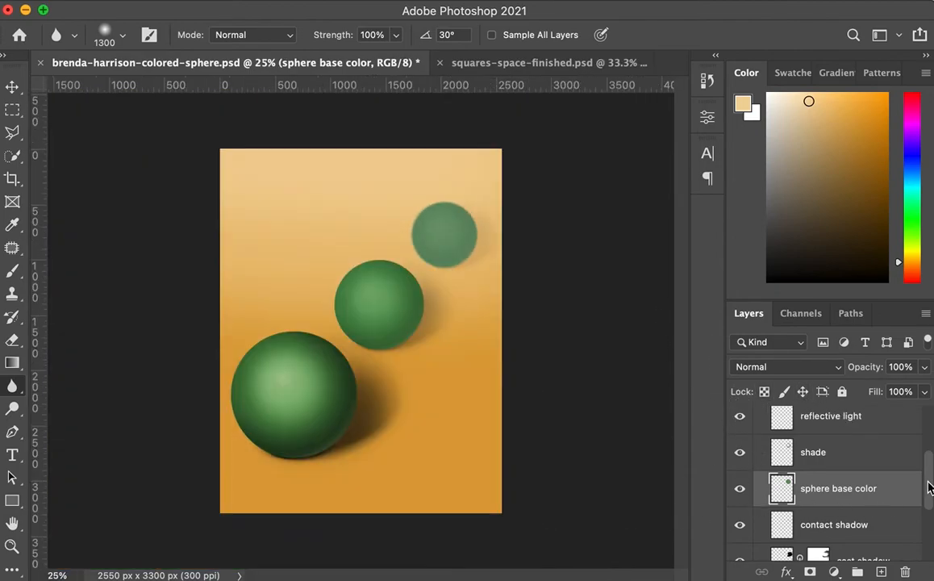
scroll(927, 487, "up", 4)
left_click(759, 461)
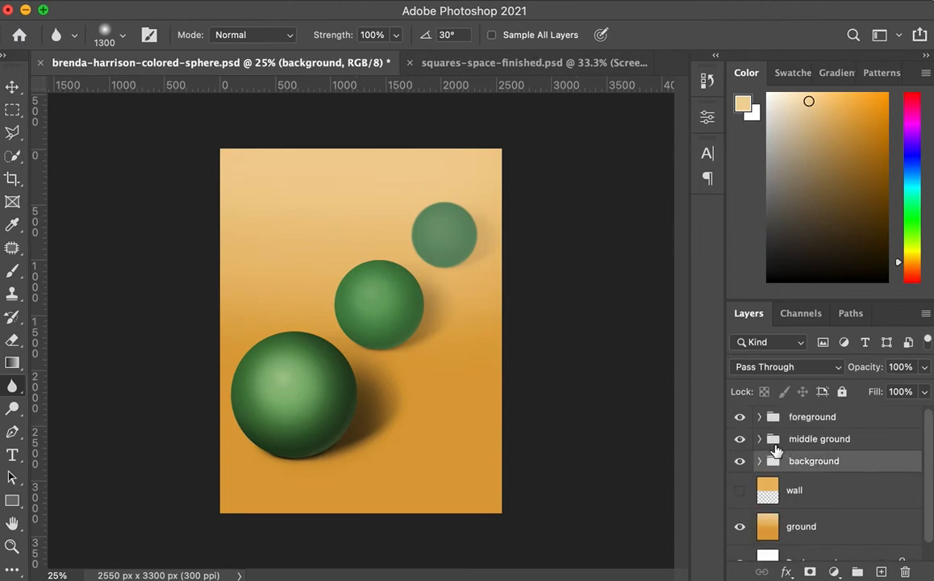
left_click(759, 443)
left_click_drag(927, 425, 927, 463)
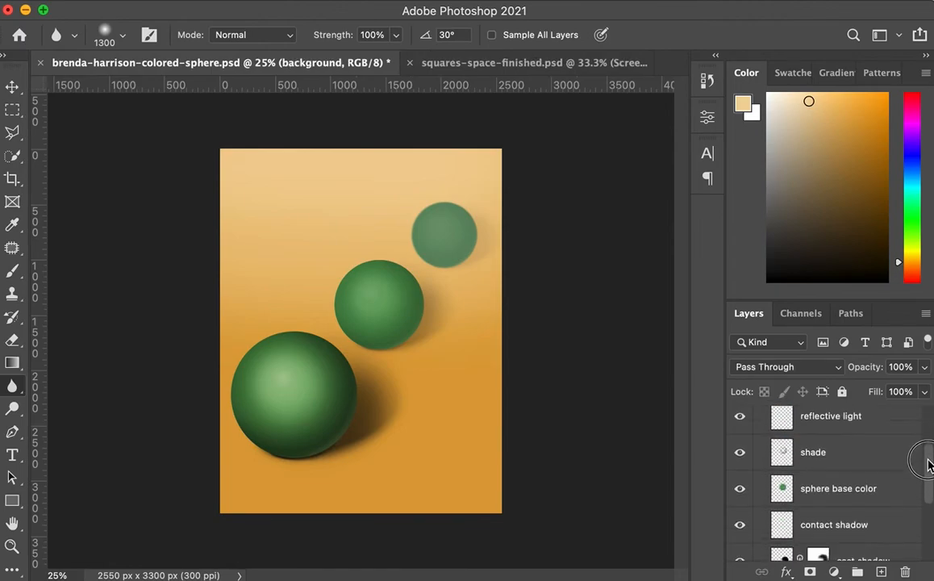
left_click(846, 489)
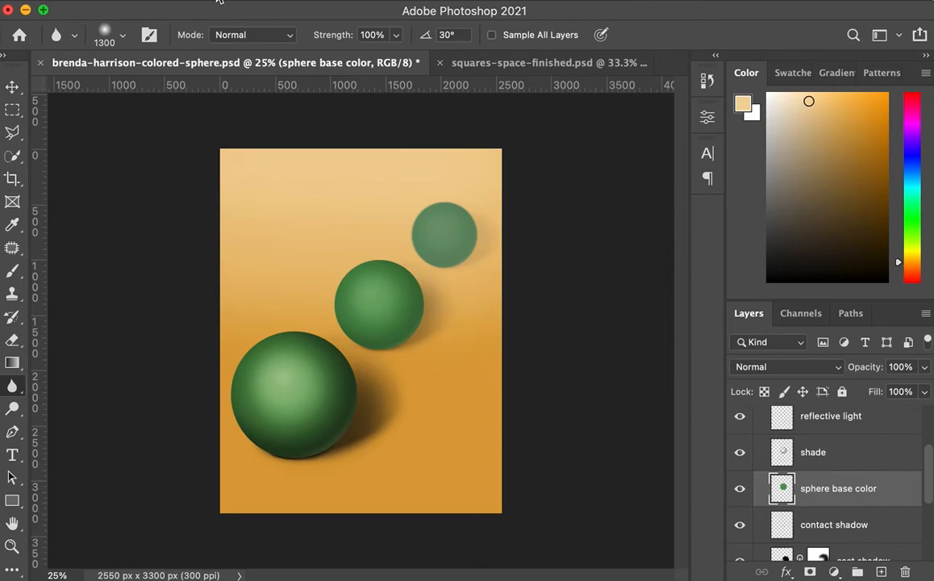
key("super+u")
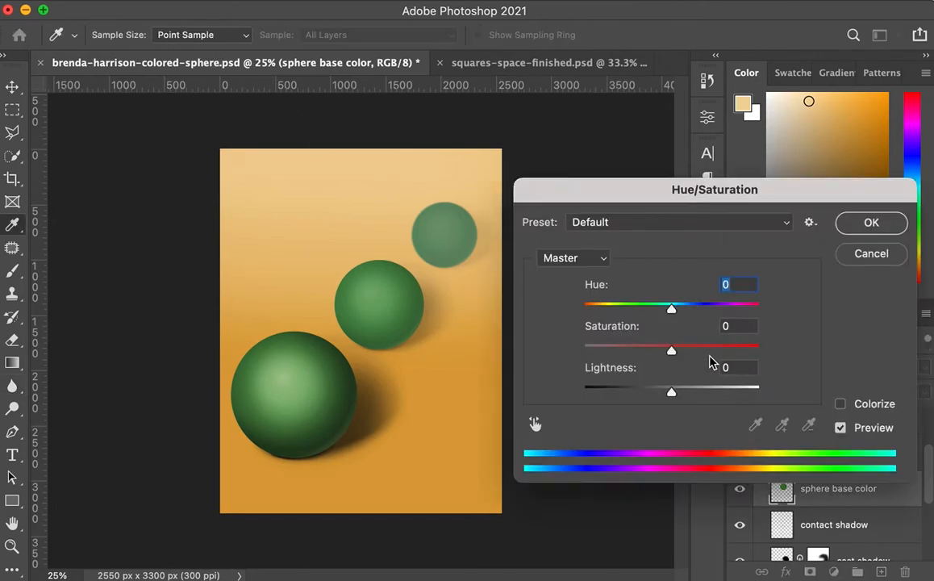
left_click_drag(672, 395, 680, 396)
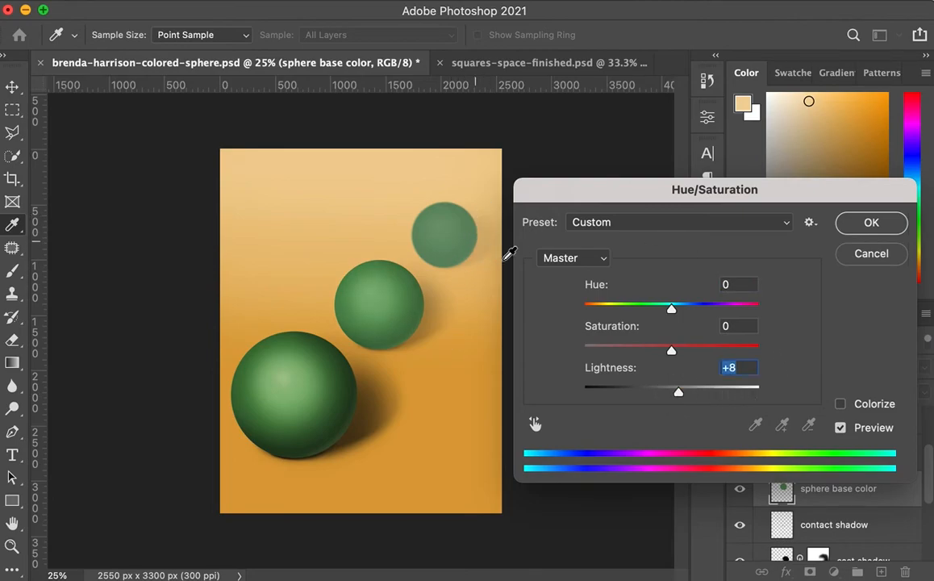
left_click(869, 229)
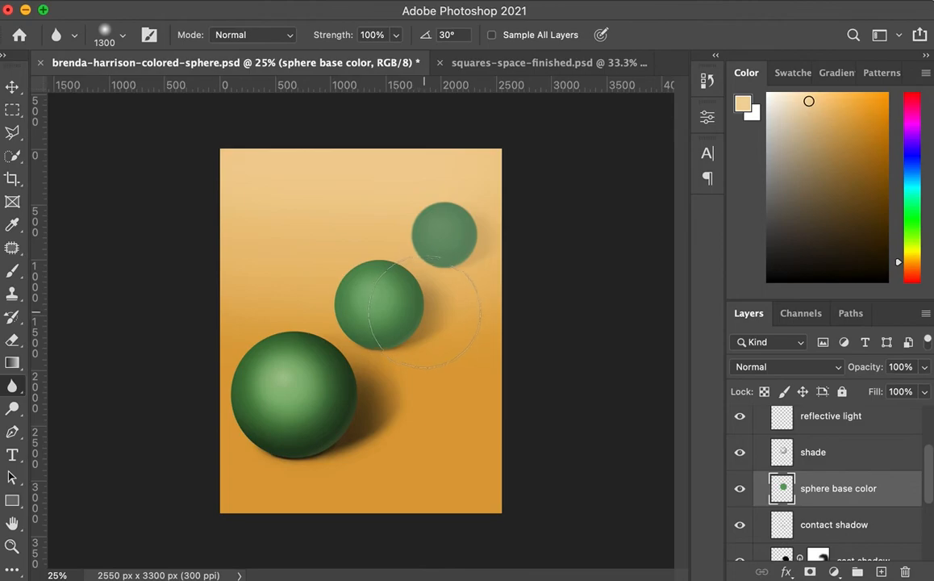
Step: Soften the edge of the middle ground sphere with the Blur tool at 48% strength, enlarging the brush to 1900 px
key("bracketright")
left_click(395, 35)
left_click_drag(397, 56, 356, 58)
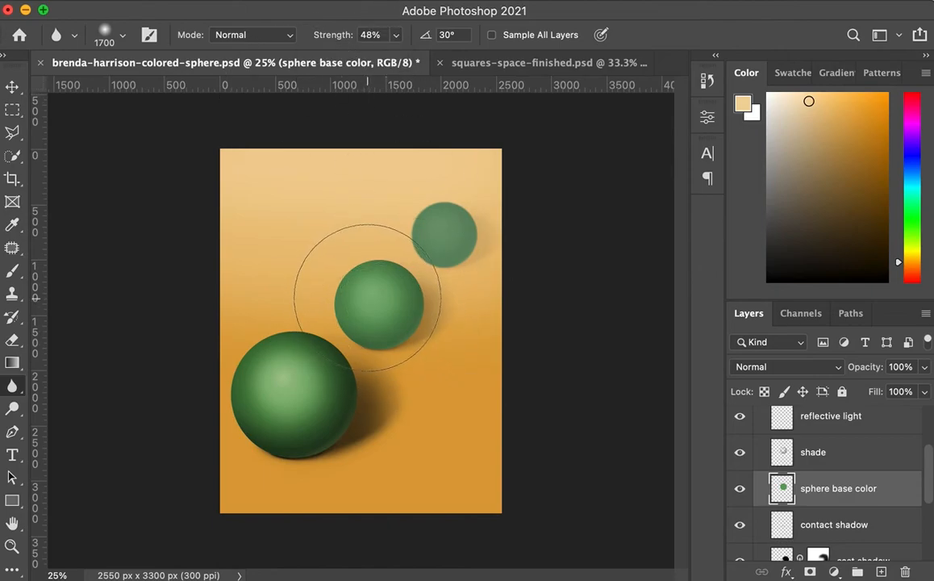
key("bracketright")
key("bracketright")
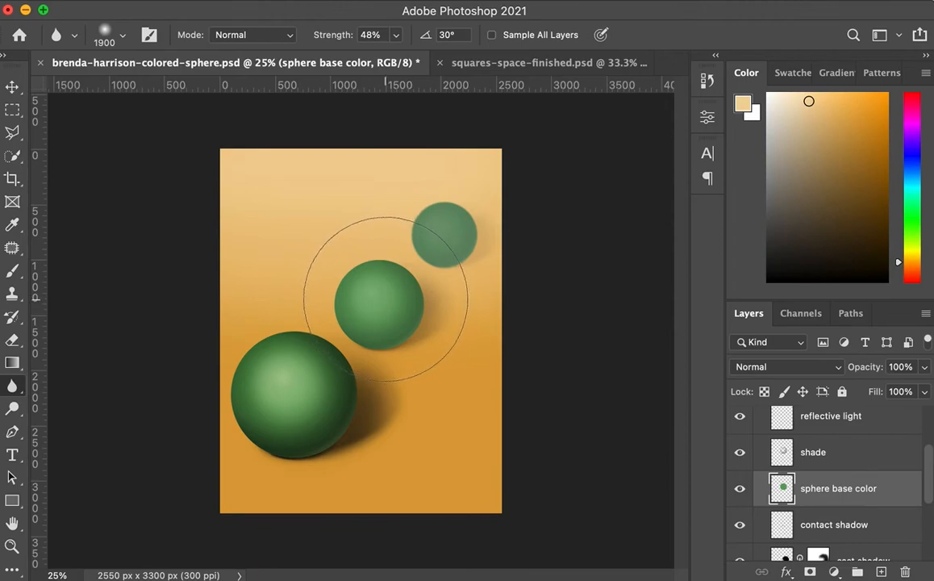
key("super+equal")
key("super+equal")
key("super+equal")
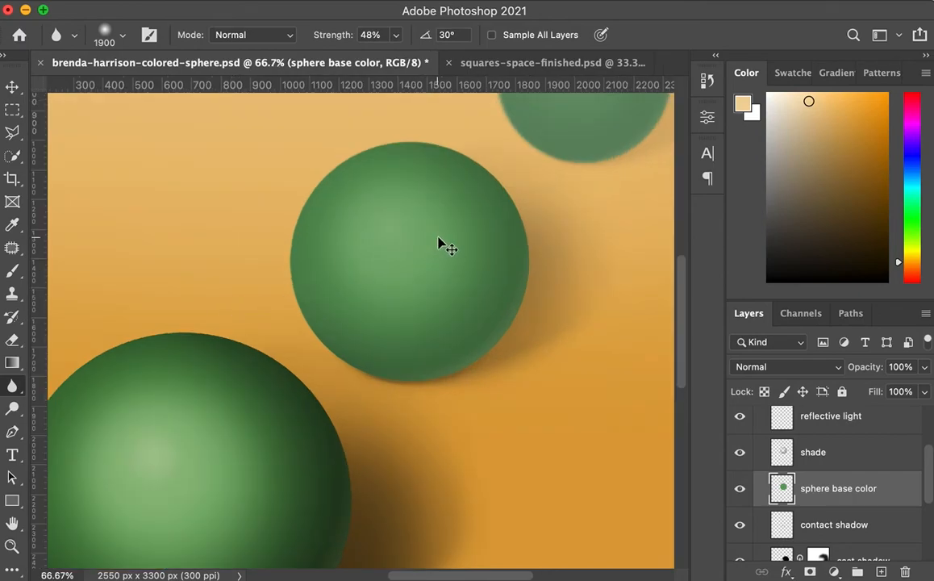
key("super+minus")
key("super+minus")
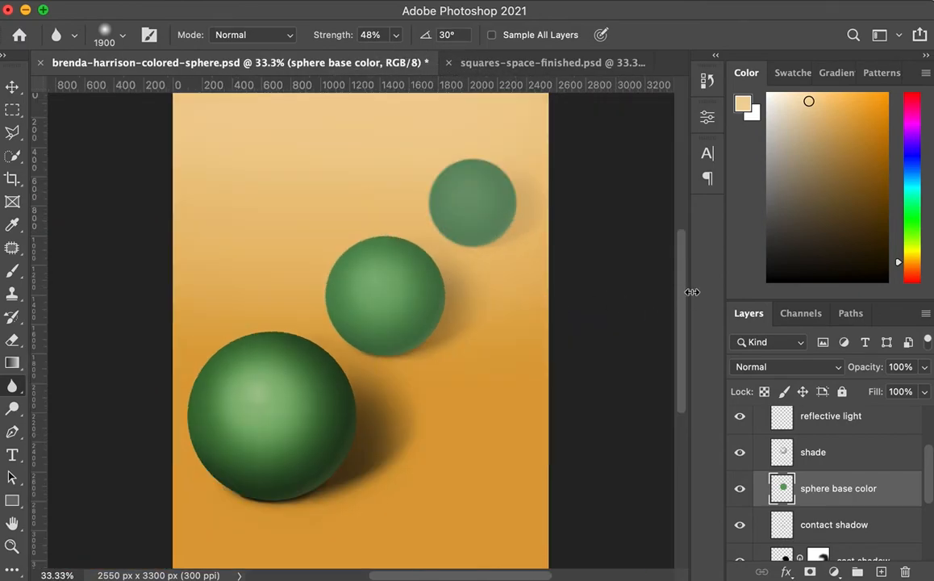
key("super+minus")
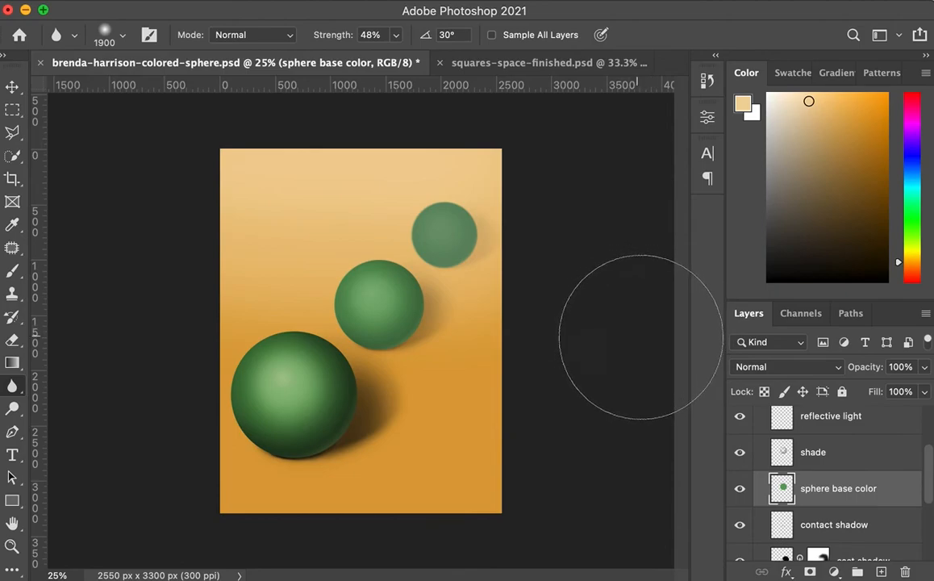
Step: Select and collapse the middle ground layer group
scroll(927, 454, "up", 2)
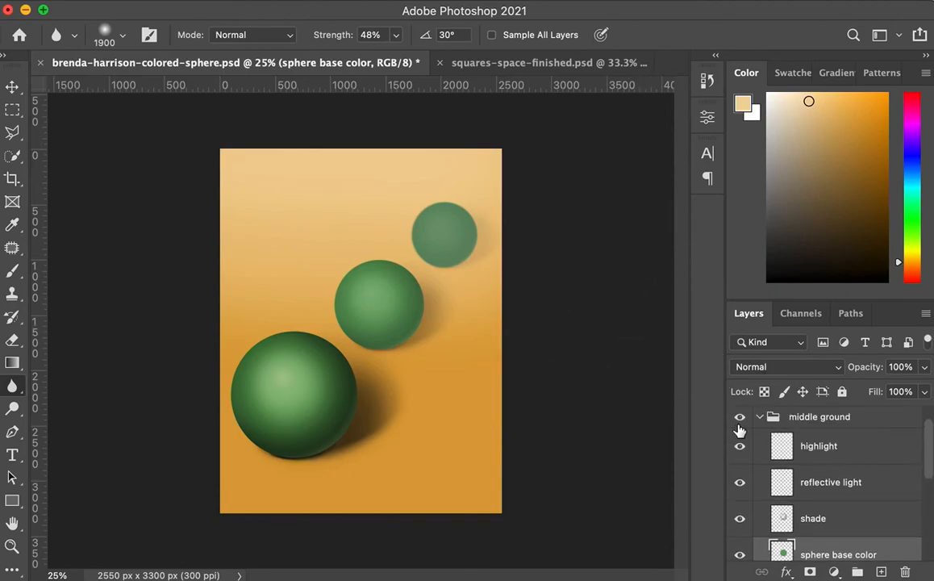
left_click(745, 421)
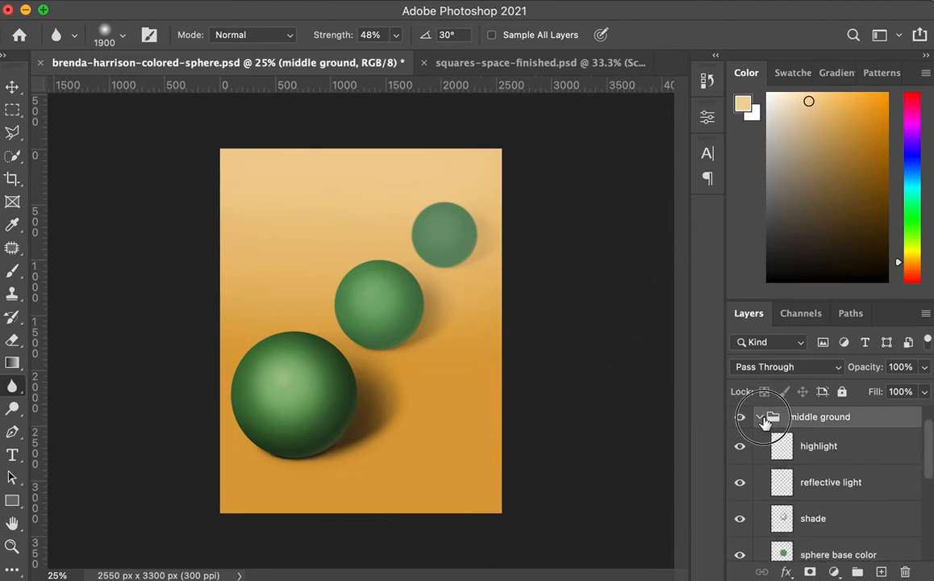
left_click(760, 416)
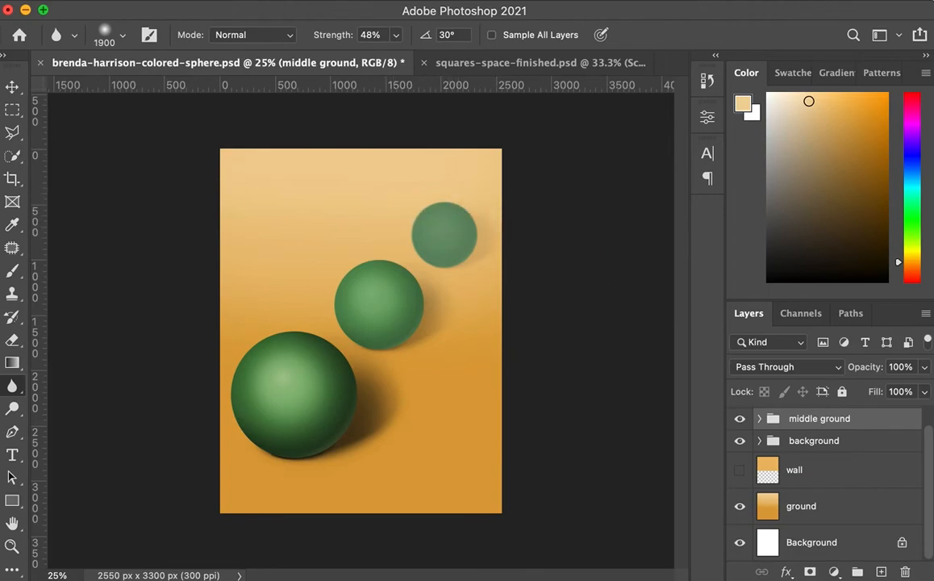
Step: Expand the background layer group and enlarge the layer list so that more of its layers fit
scroll(928, 475, "up", 1)
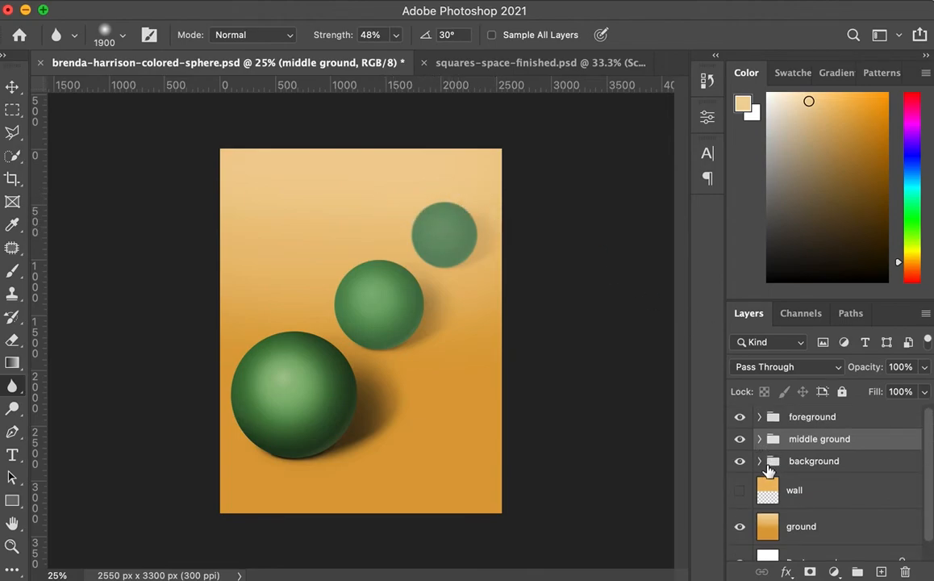
left_click(759, 461)
scroll(919, 472, "down", 4)
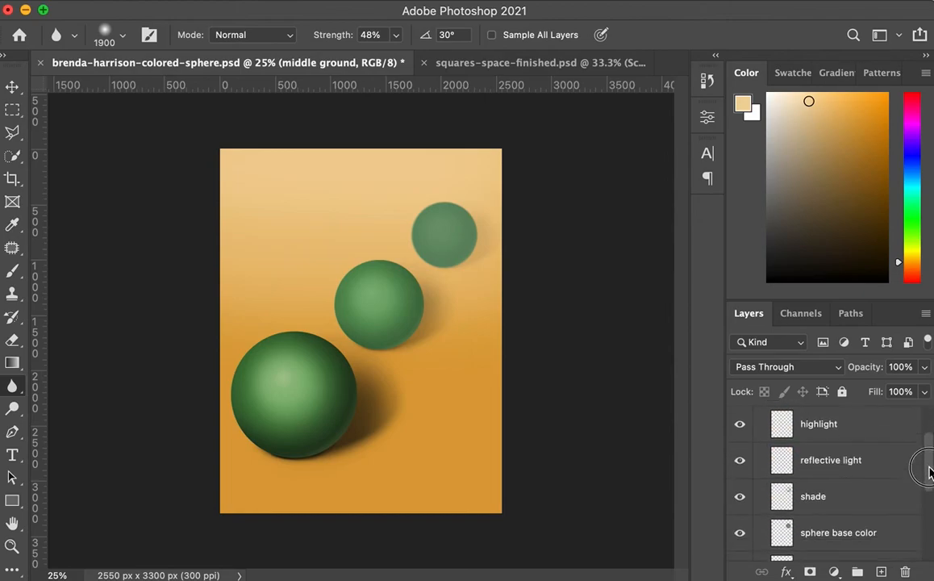
scroll(923, 443, "up", 2)
left_click_drag(841, 299, 861, 180)
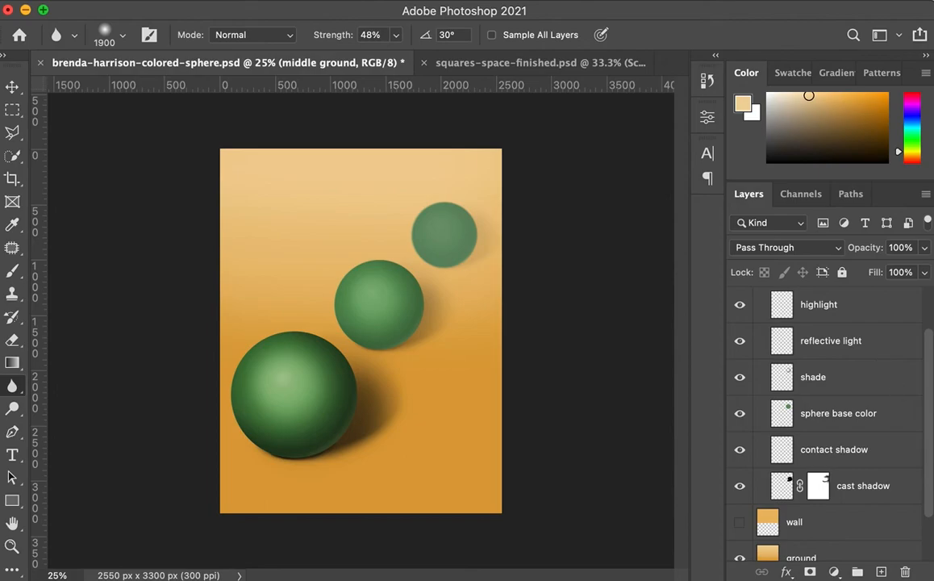
scroll(834, 424, "up", 2)
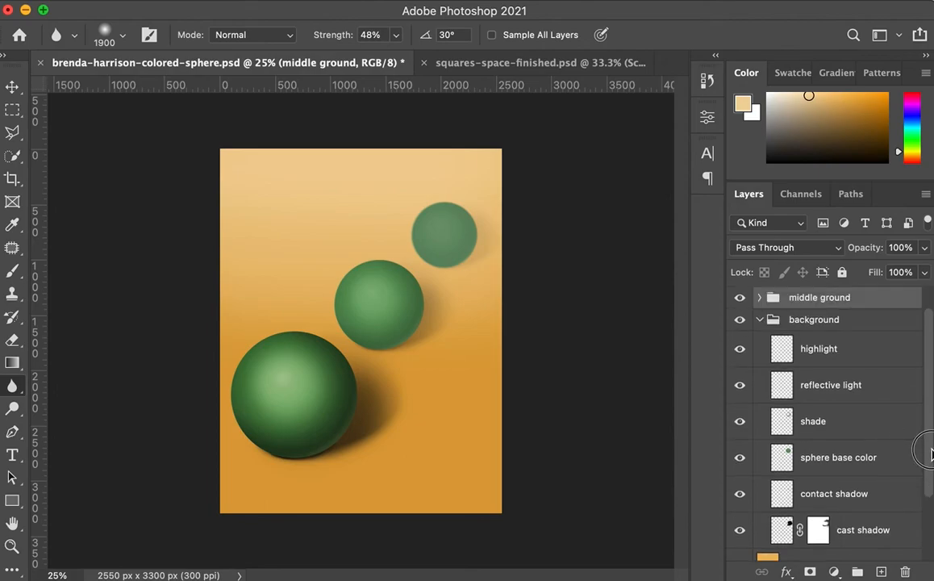
Step: Adjust the sphere base color layer in the background group using Hue/Saturation with Saturation -13 and Lightness +7
left_click(807, 458)
key("super+u")
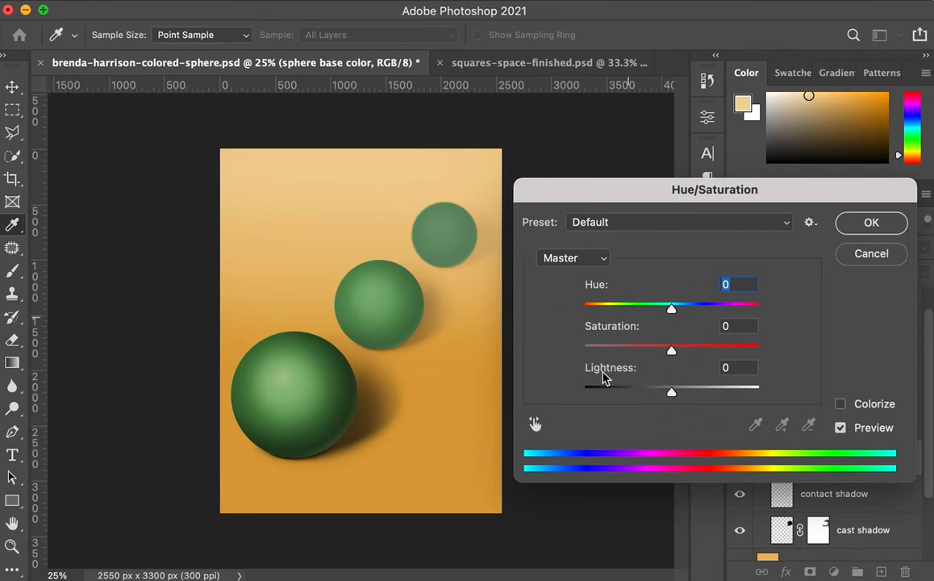
mouse_move(671, 392)
left_mouse_down()
mouse_move(693, 398)
mouse_move(684, 393)
left_mouse_up()
left_click_drag(672, 353, 659, 351)
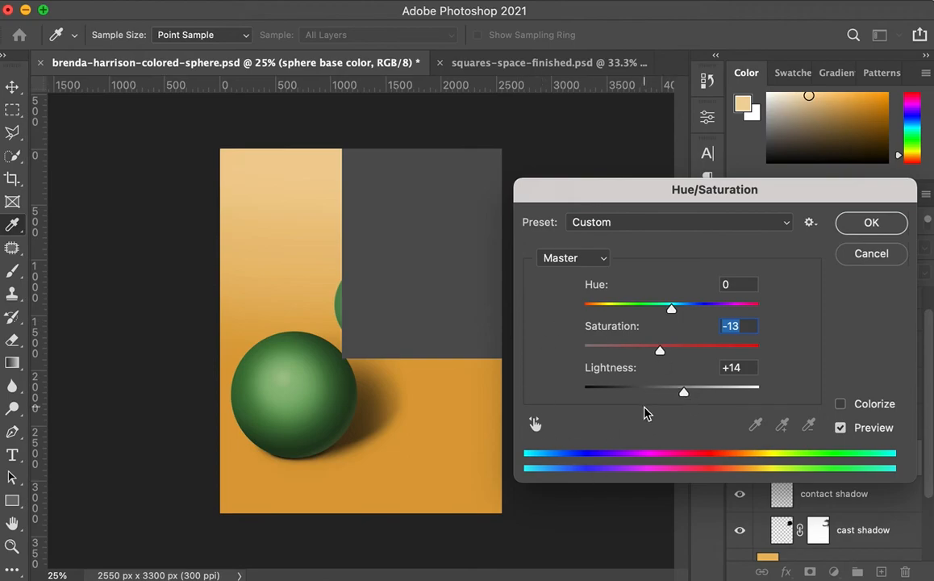
key("super+0")
left_click_drag(651, 194, 680, 204)
mouse_move(714, 406)
left_mouse_down()
mouse_move(739, 403)
mouse_move(709, 408)
mouse_move(708, 394)
left_mouse_up()
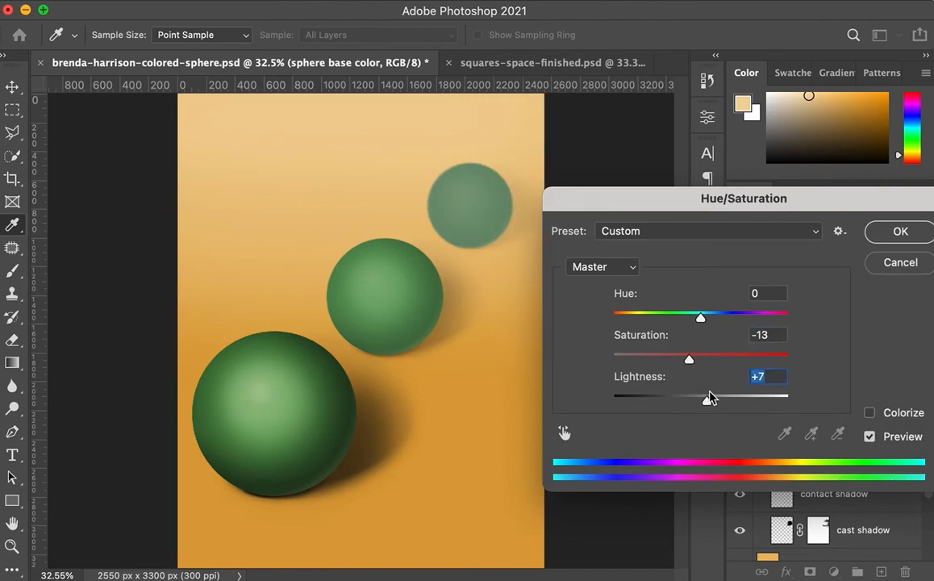
left_click(885, 239)
key("super+minus")
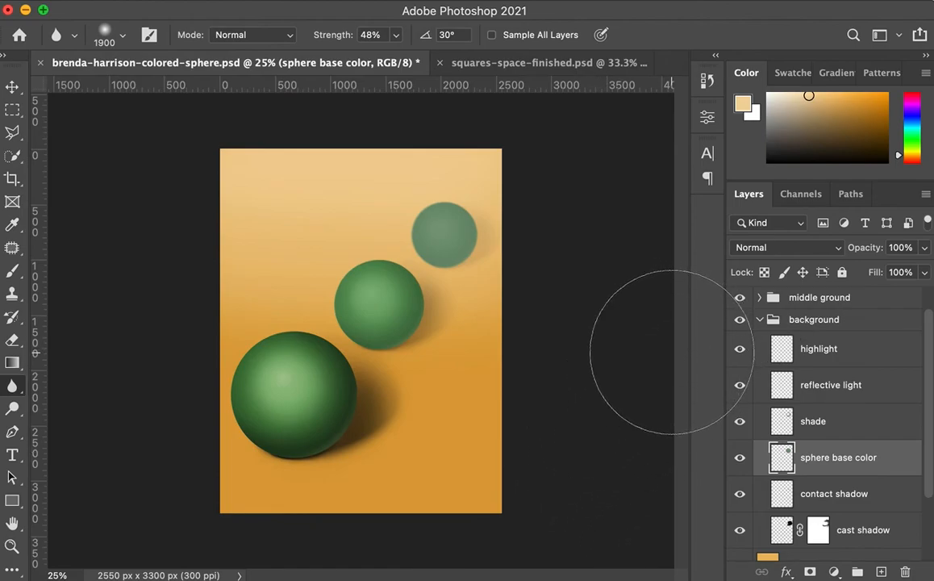
Step: Collapse the background group and set the middle ground group's sphere base color to Saturation -8 and Lightness +7 using Hue/Saturation
left_click(760, 320)
left_click(759, 320)
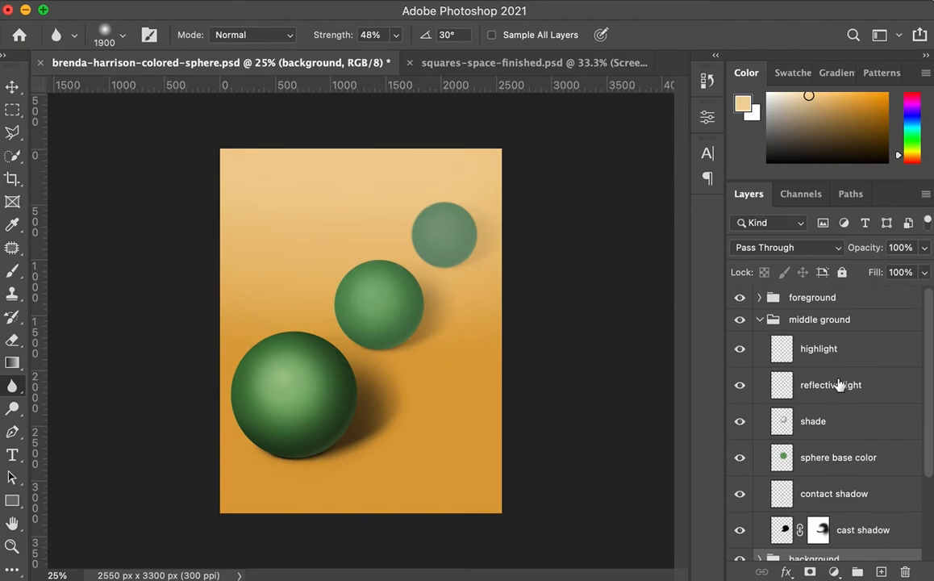
left_click(831, 458)
left_click(224, 2)
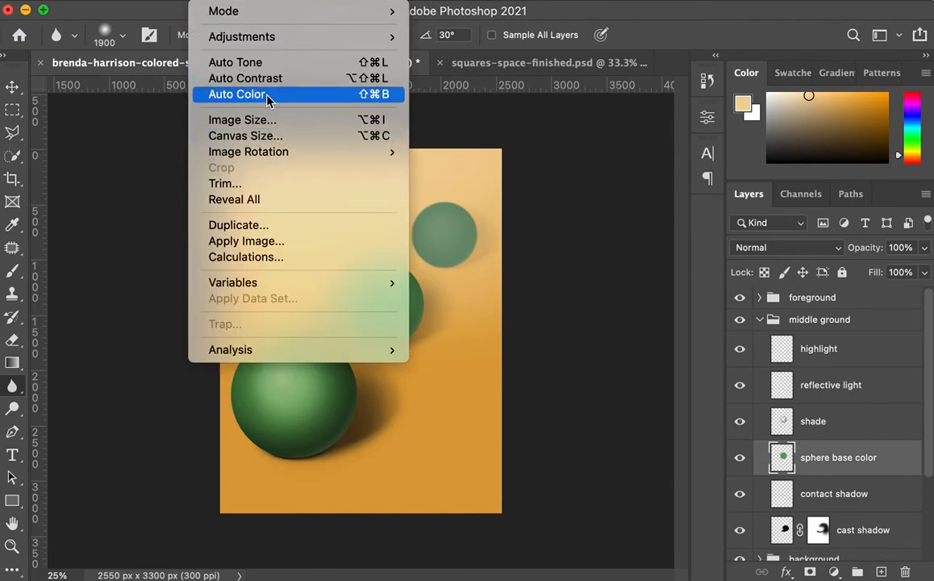
mouse_move(226, 37)
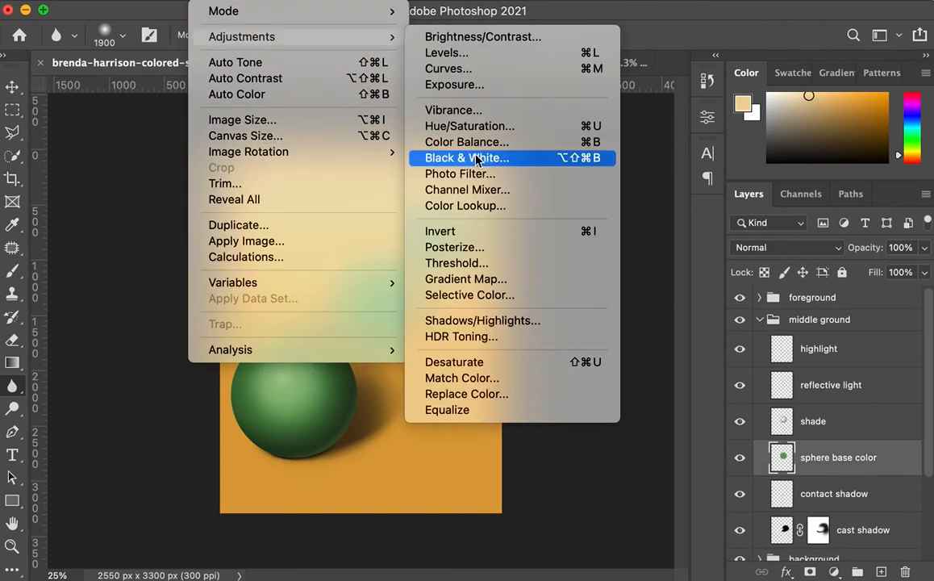
left_click(439, 129)
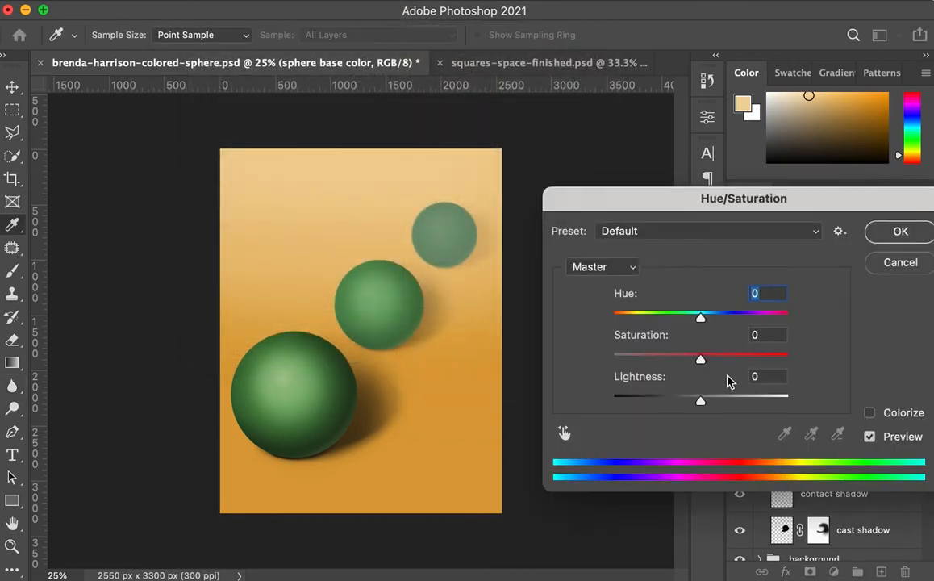
left_click_drag(700, 403, 706, 403)
left_click_drag(700, 358, 696, 364)
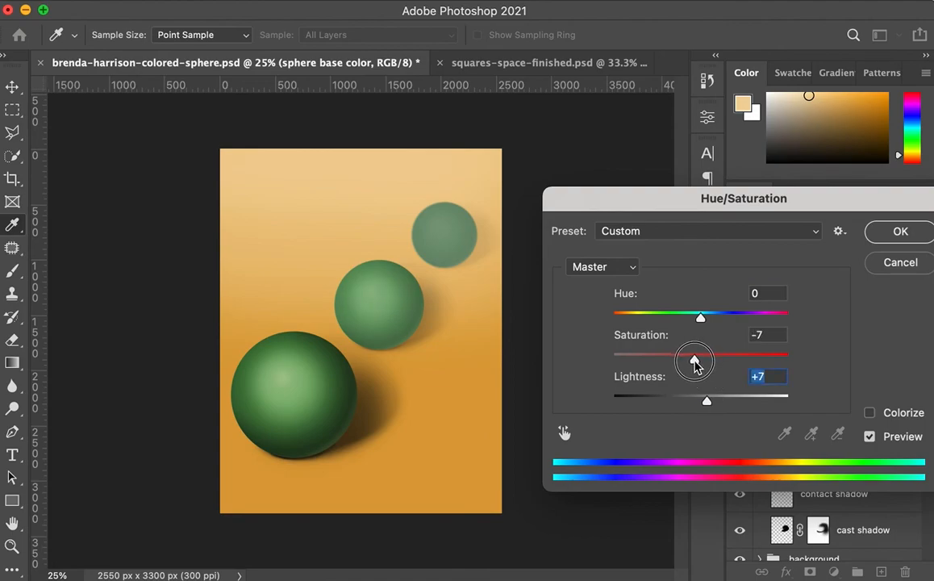
left_click_drag(695, 365, 694, 364)
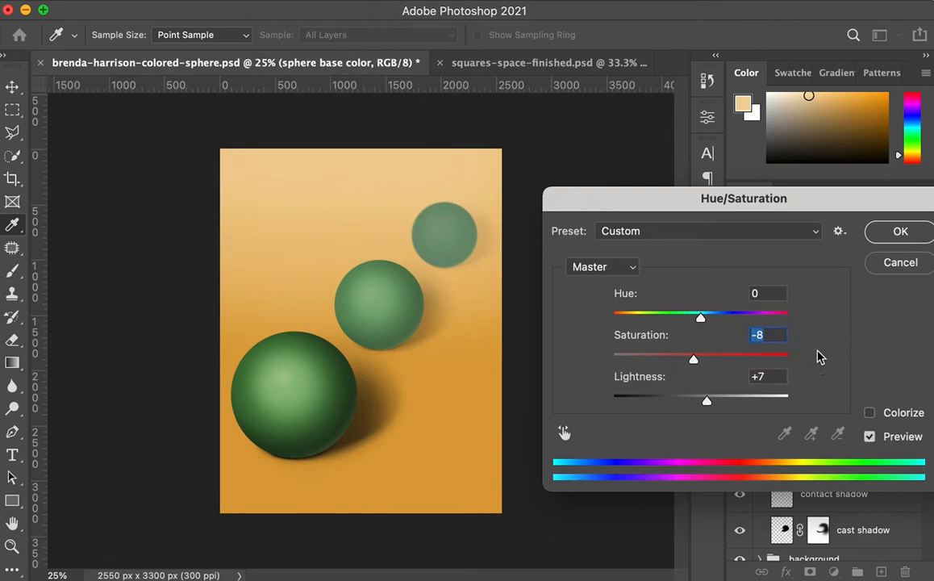
left_click(875, 234)
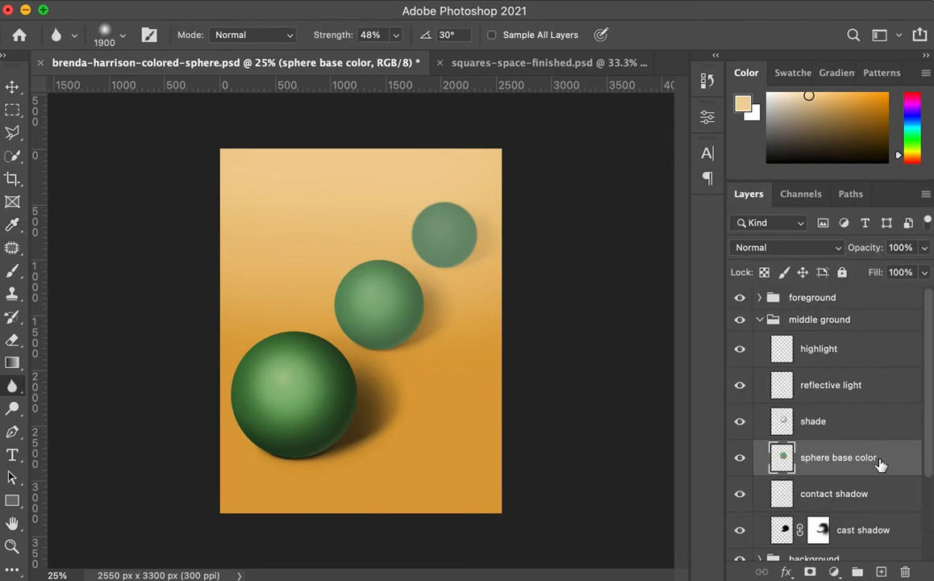
Step: Expand the background group again and select its sphere base color layer
left_click_drag(928, 445, 927, 517)
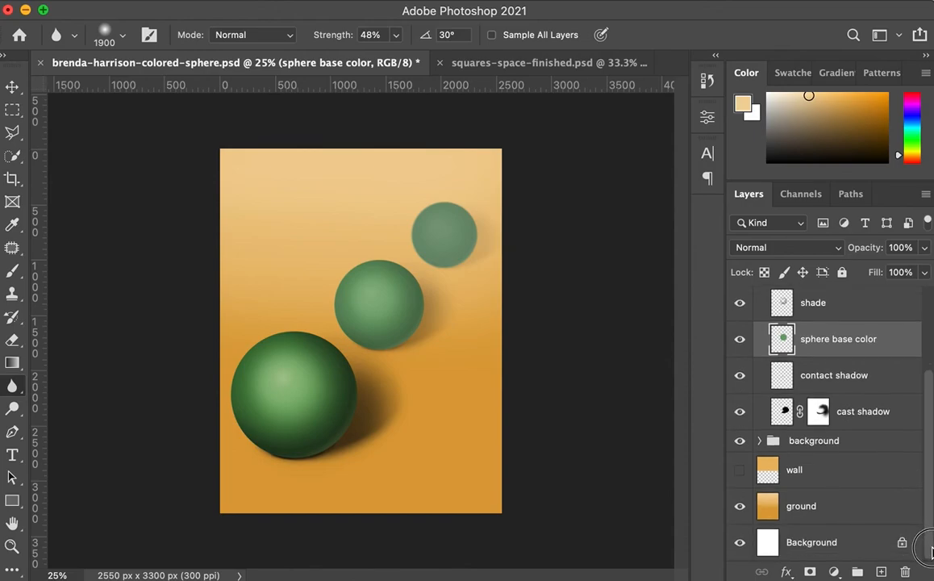
left_click(759, 440)
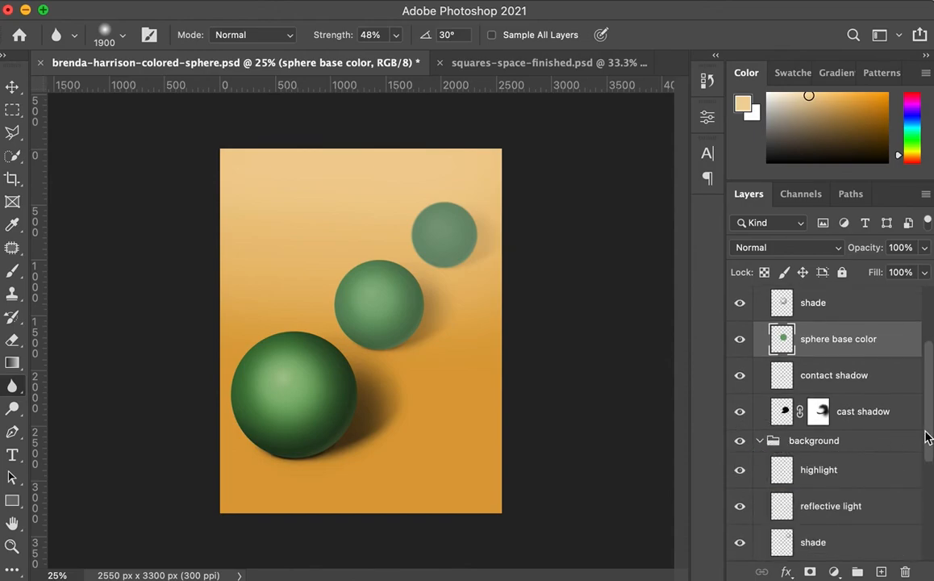
scroll(908, 484, "down", 5)
left_click(788, 391)
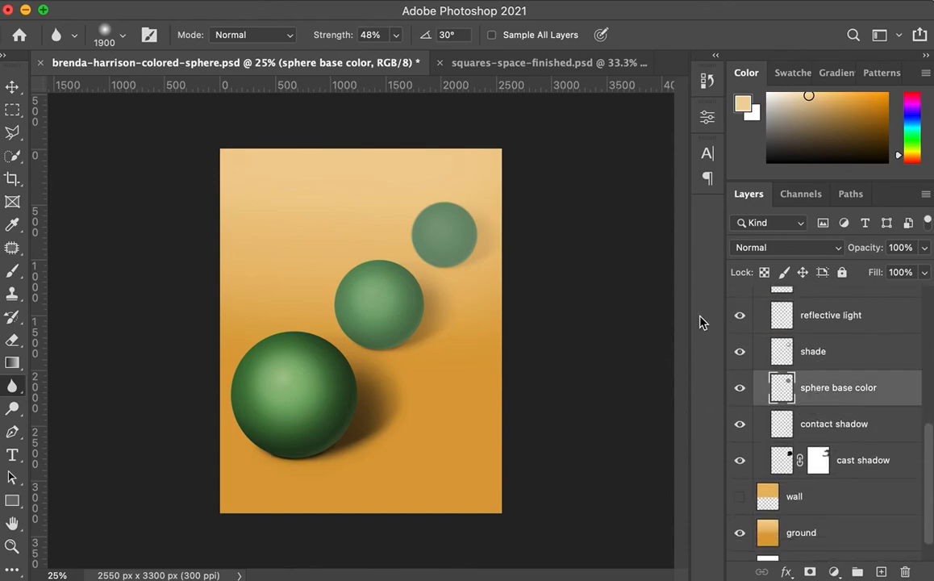
key("super+u")
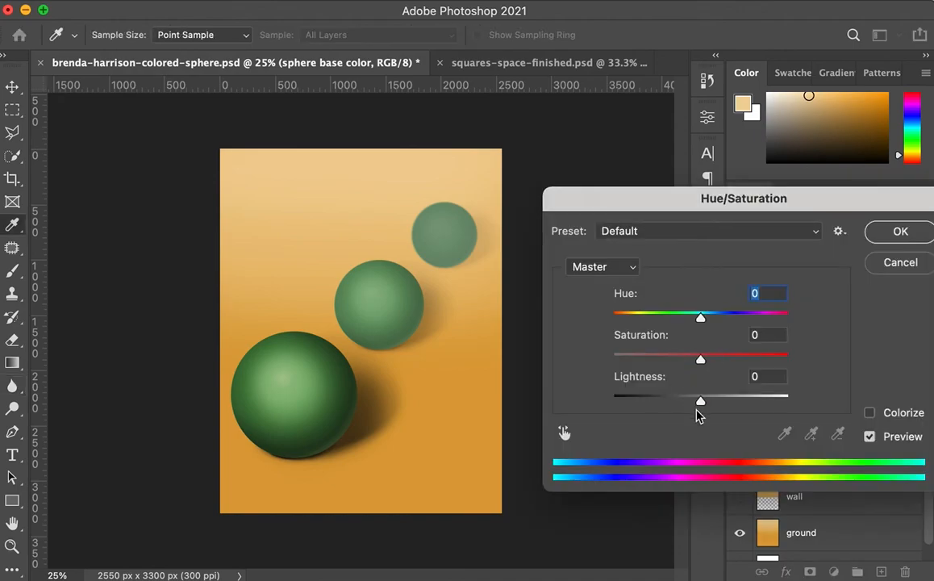
mouse_move(699, 403)
left_mouse_down()
mouse_move(725, 403)
mouse_move(716, 404)
left_mouse_up()
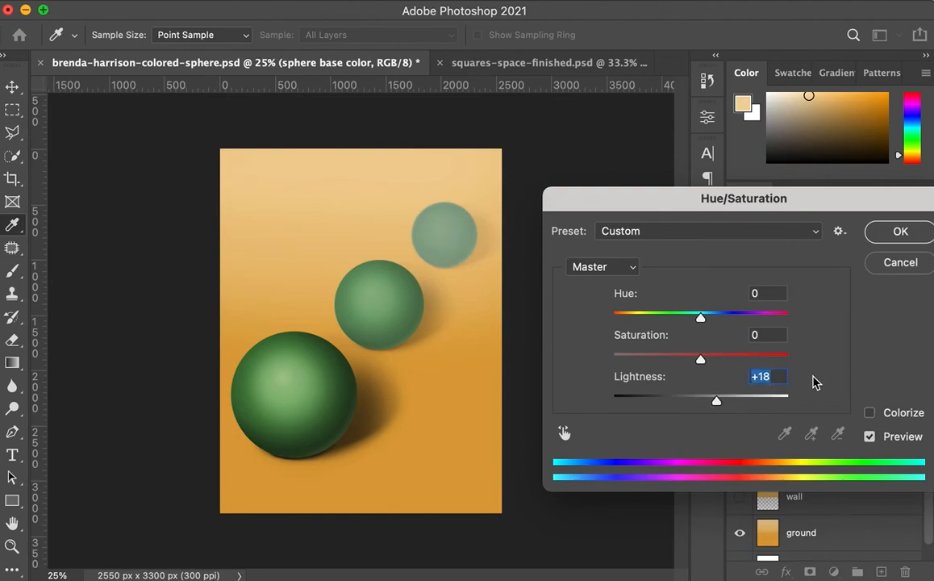
left_click(890, 263)
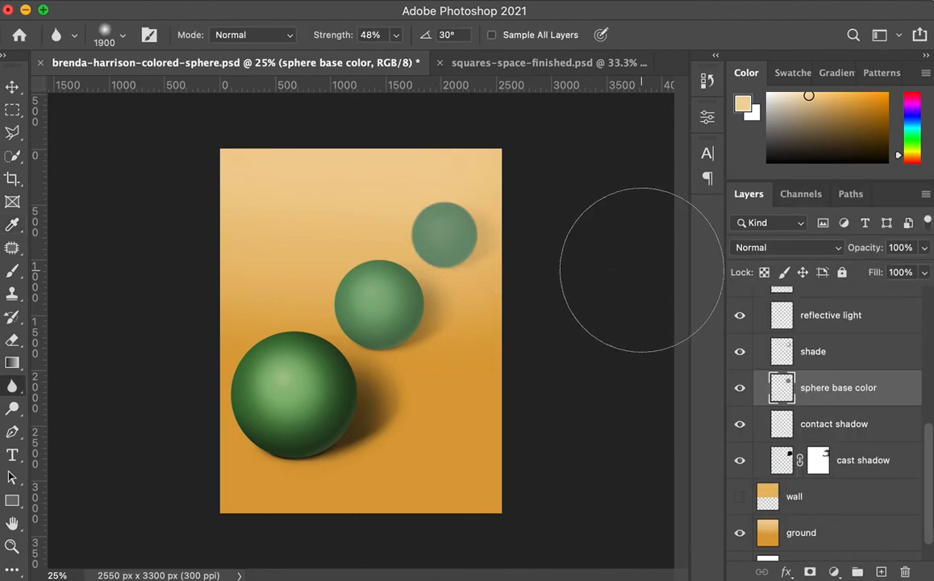
Step: Brighten the background sphere's base color using Levels with midtone input 1.19 and white input about 216, and save the document
key("ctrl+l")
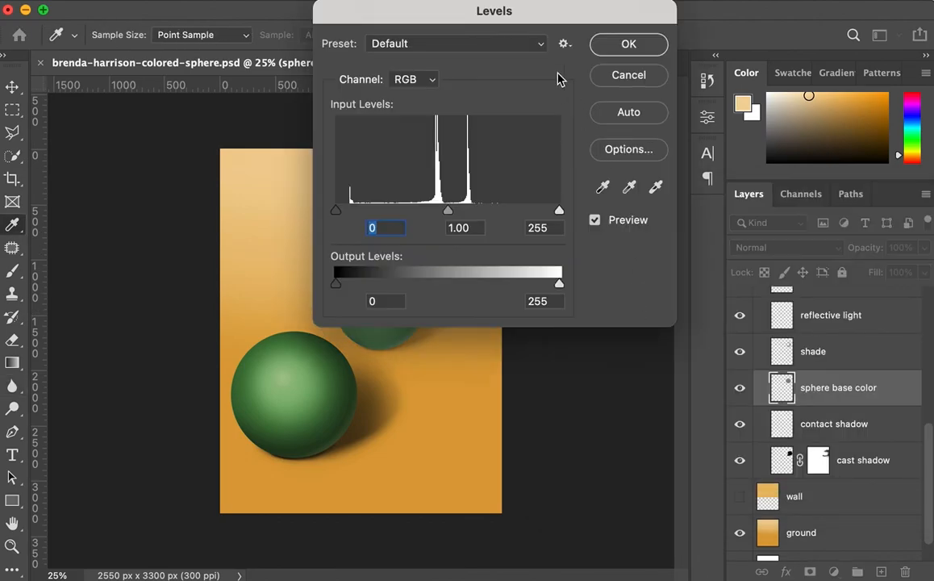
left_click_drag(544, 20, 781, 155)
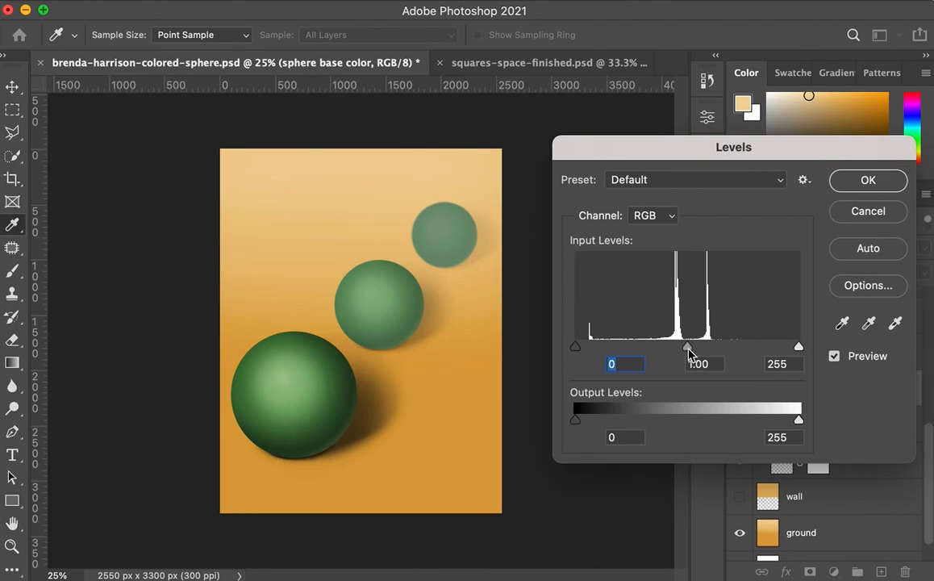
mouse_move(575, 348)
left_mouse_down()
mouse_move(586, 335)
mouse_move(561, 353)
left_mouse_up()
left_click_drag(799, 347, 766, 355)
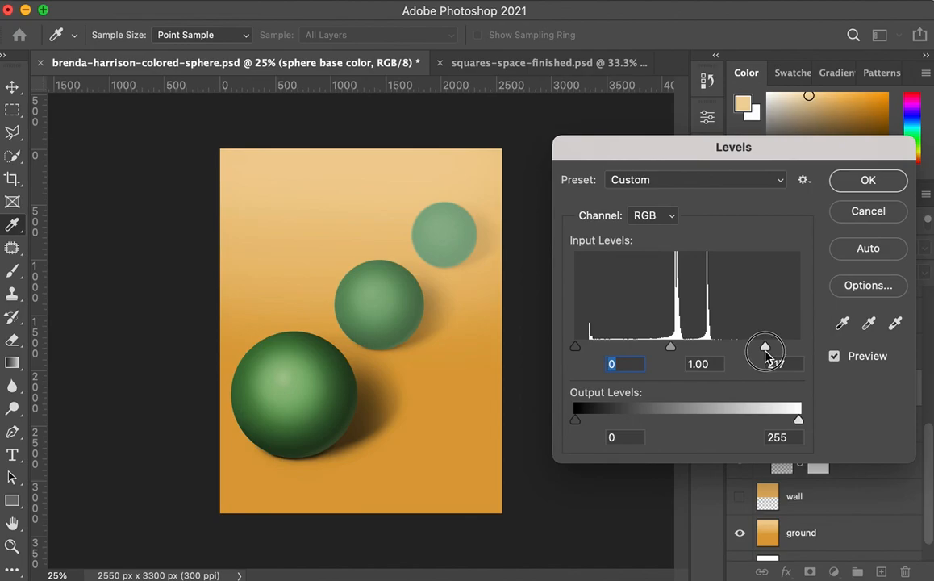
left_click_drag(765, 353, 763, 350)
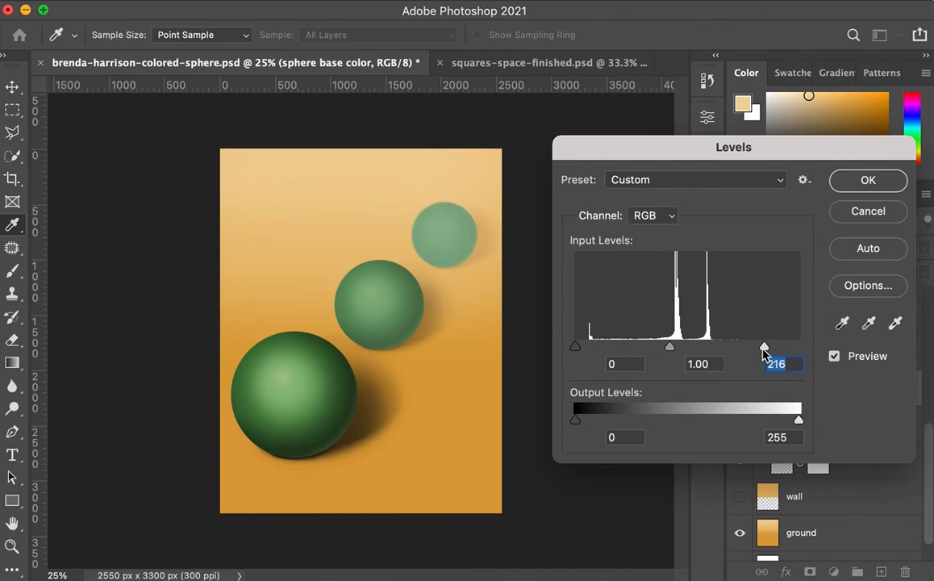
left_click_drag(670, 347, 659, 352)
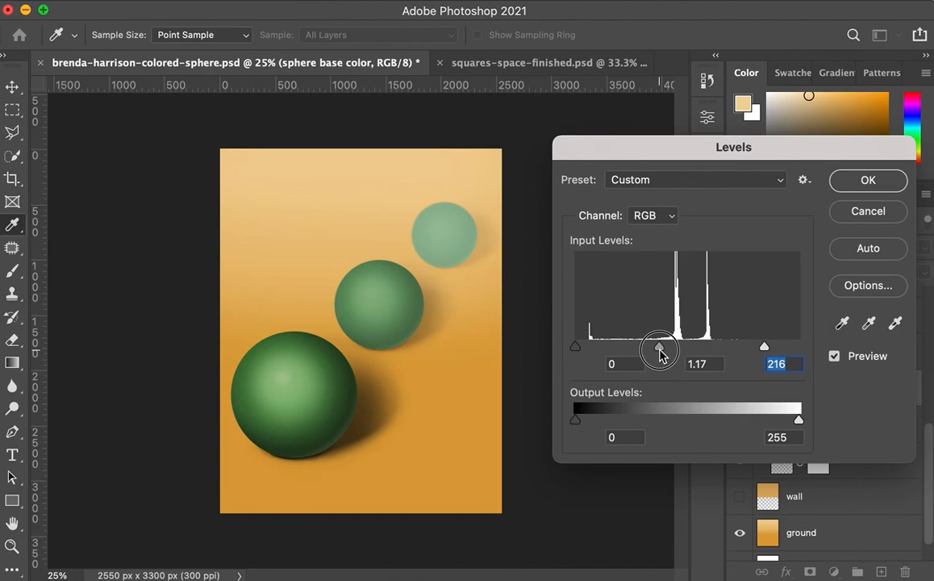
mouse_move(660, 353)
left_mouse_down()
mouse_move(687, 352)
mouse_move(658, 353)
left_mouse_up()
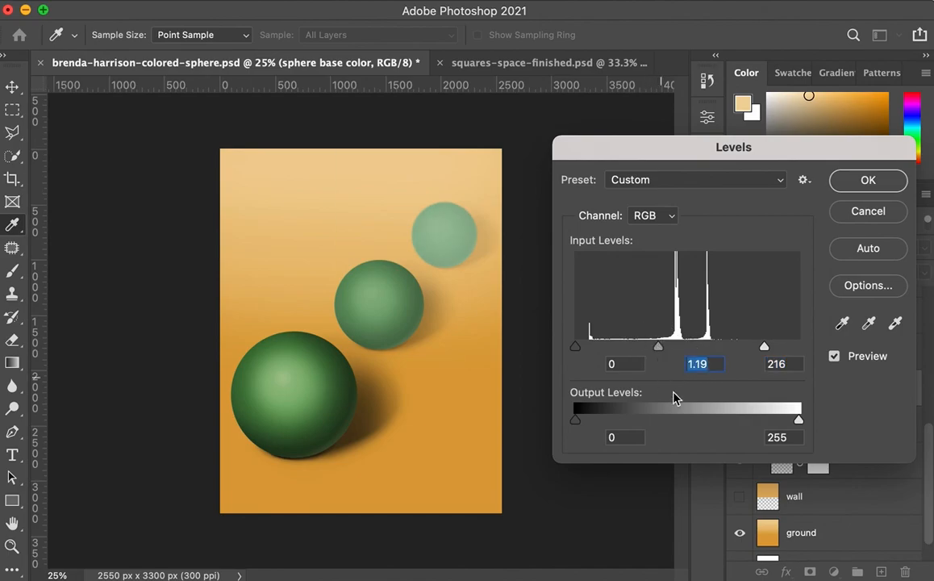
mouse_move(768, 348)
left_mouse_down()
mouse_move(753, 348)
mouse_move(768, 349)
left_mouse_up()
left_click(886, 179)
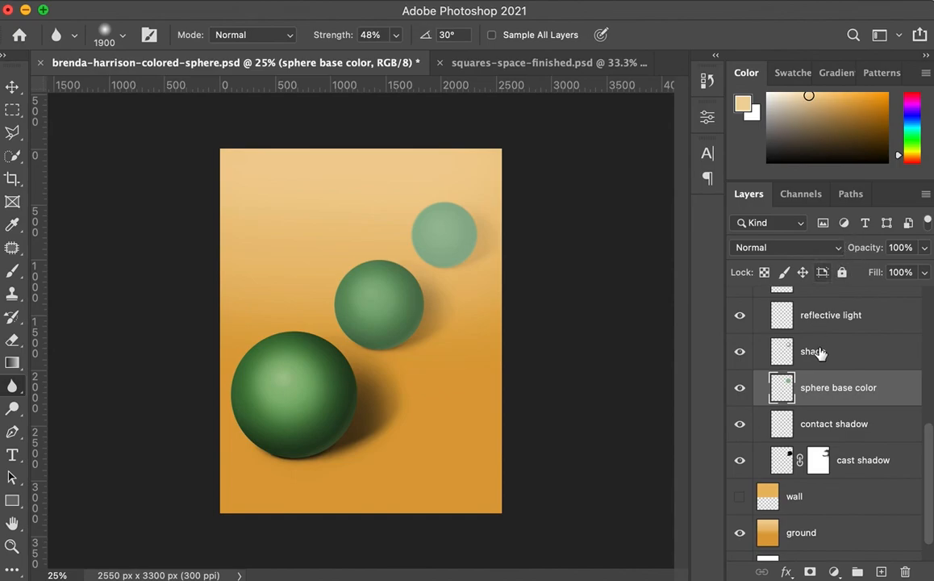
key("super+s")
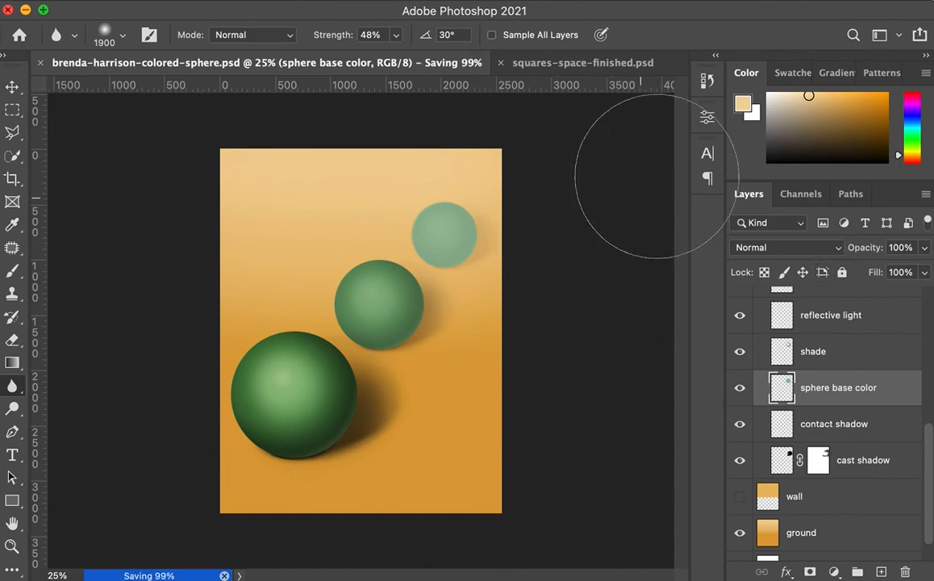